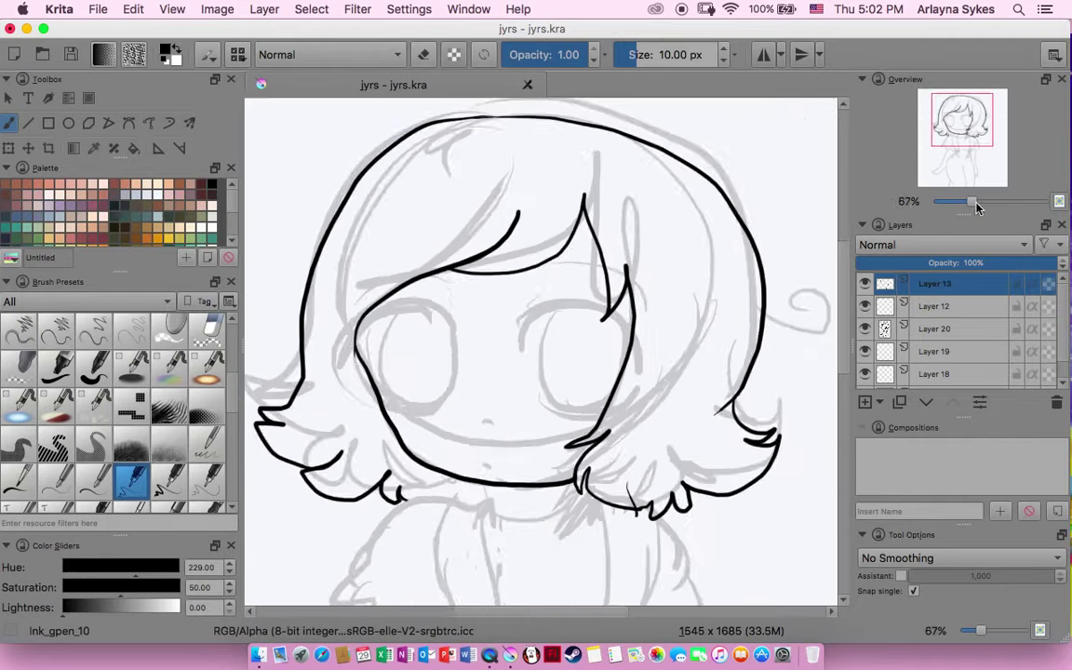
# Ink the thick upper lash lines of both eyes plus the small nose and mouth marks over the sketch.
pyautogui.scroll(2, 513, 129)
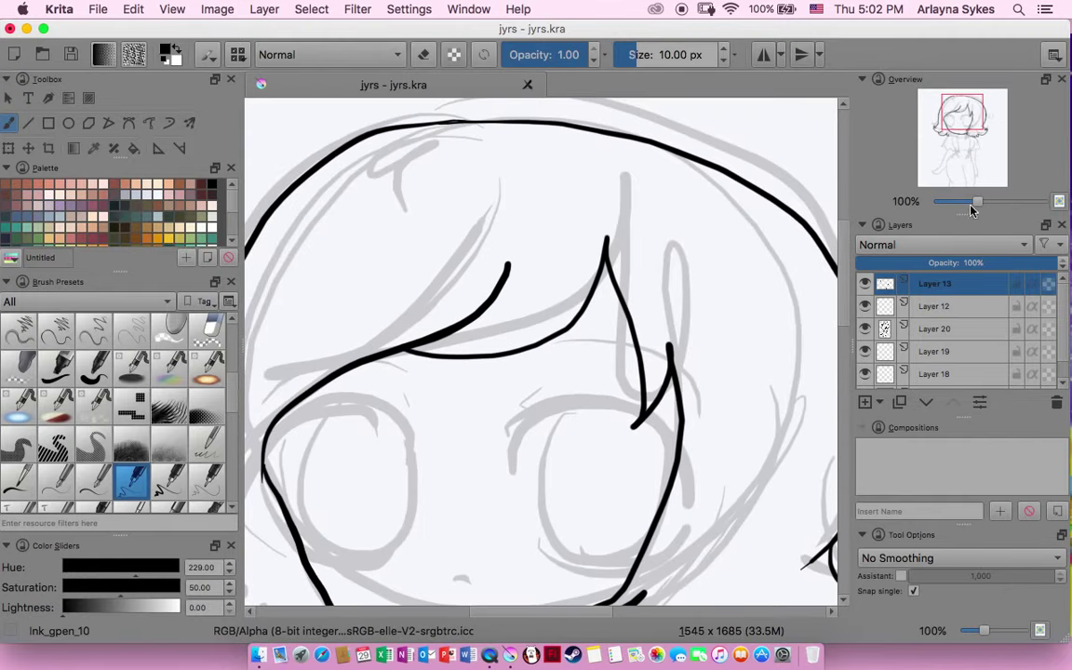
pyautogui.scroll(-3, 806, 320)
pyautogui.moveTo(512, 230); pyautogui.dragTo(672, 244)
pyautogui.moveTo(514, 196); pyautogui.dragTo(519, 211)
pyautogui.moveTo(410, 217)
pyautogui.mouseDown()
pyautogui.moveTo(270, 238)
pyautogui.moveTo(364, 202)
pyautogui.moveTo(409, 222)
pyautogui.mouseUp()
pyautogui.press('super+z')
pyautogui.moveTo(307, 207); pyautogui.dragTo(350, 207)
pyautogui.moveTo(513, 229); pyautogui.dragTo(614, 209)
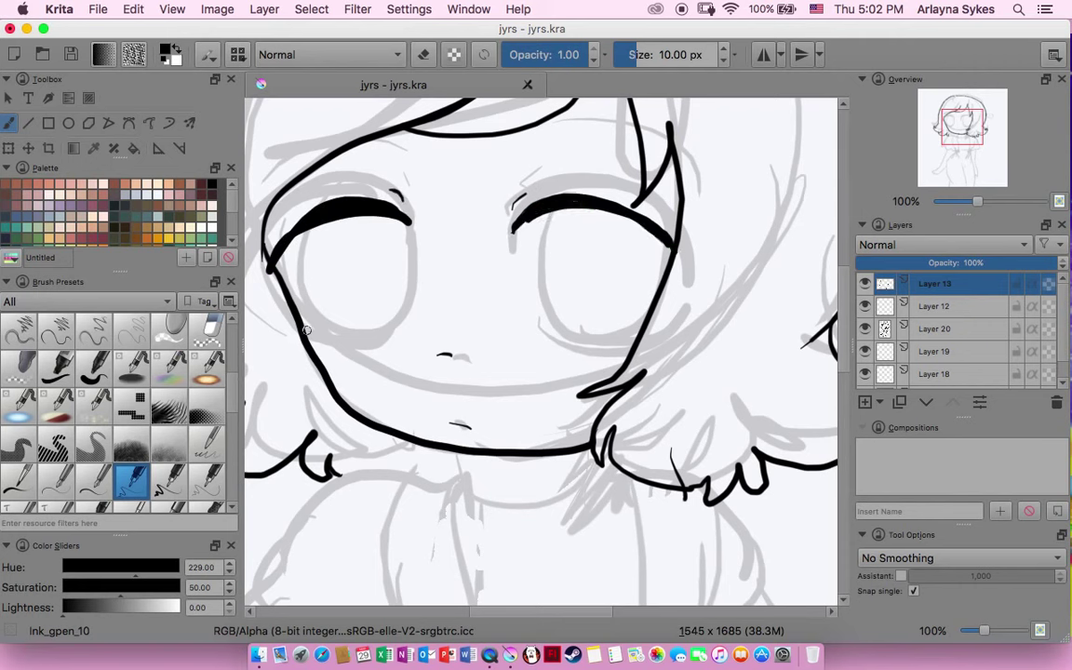
# Ink the outlines and lower lashes of both eyes and add thin crease lines above them.
pyautogui.moveTo(614, 359); pyautogui.dragTo(579, 350)
pyautogui.moveTo(407, 232); pyautogui.dragTo(321, 228)
pyautogui.moveTo(555, 212)
pyautogui.mouseDown()
pyautogui.moveTo(562, 312)
pyautogui.moveTo(600, 307)
pyautogui.moveTo(576, 320)
pyautogui.moveTo(595, 321)
pyautogui.mouseUp()
pyautogui.press('super+z')
pyautogui.press('super+z')
pyautogui.moveTo(312, 179); pyautogui.dragTo(368, 170)
pyautogui.moveTo(574, 166); pyautogui.dragTo(611, 174)
pyautogui.moveTo(977, 203); pyautogui.dragTo(966, 203)
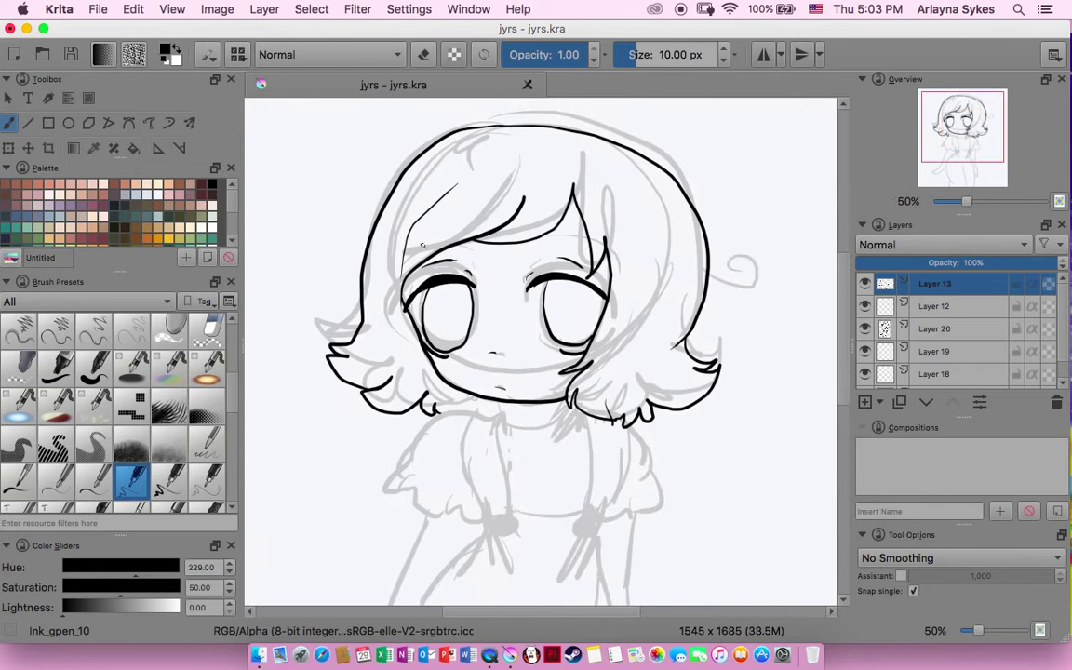
# Ink the neck, the collar, the overall strap on the character's right side and its solid black round button.
pyautogui.scroll(-5, 614, 214)
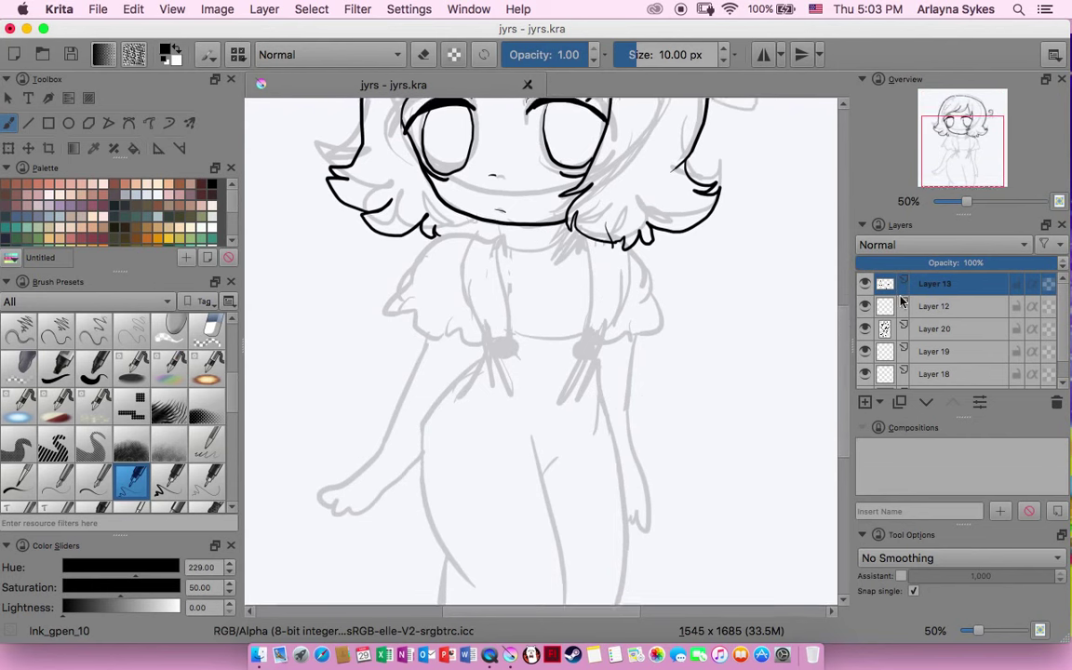
pyautogui.scroll(1, 497, 183)
pyautogui.press('super+z')
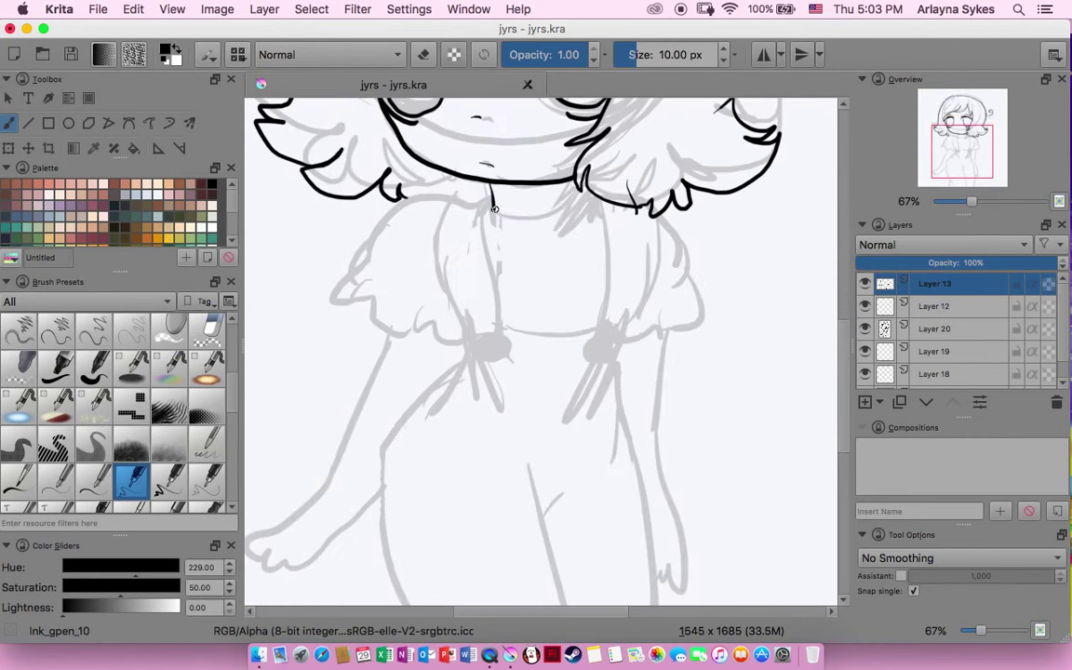
pyautogui.press('super+z')
pyautogui.moveTo(447, 198)
pyautogui.mouseDown()
pyautogui.moveTo(453, 303)
pyautogui.moveTo(494, 337)
pyautogui.mouseUp()
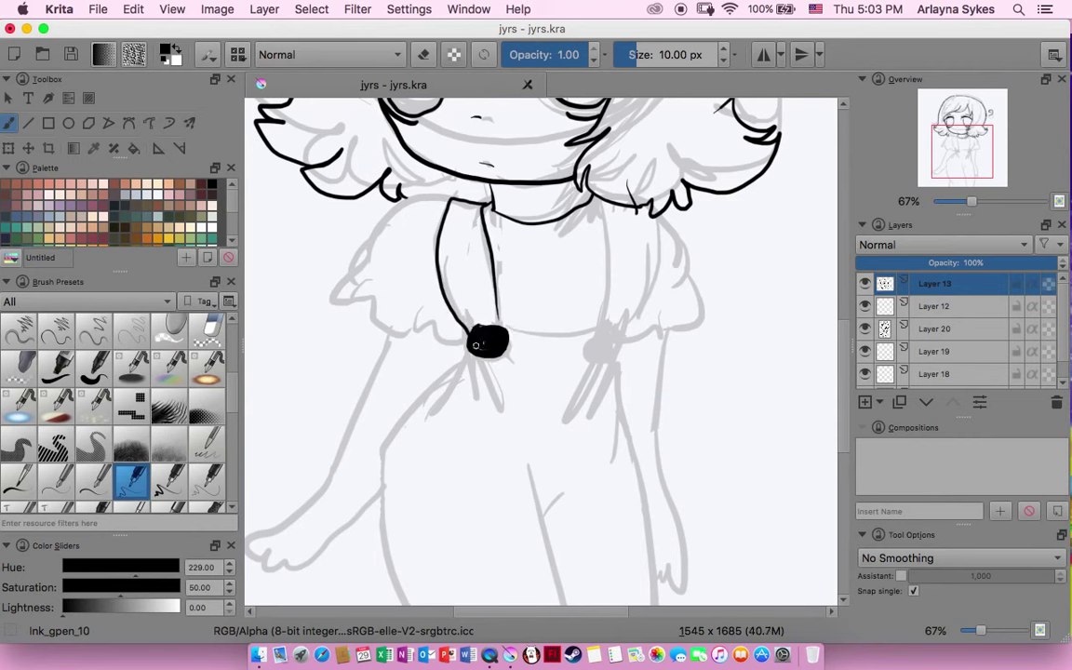
pyautogui.press('super+z')
# Ink the bib's lower edge, the second overall strap with its black button, and the puffy sleeves.
pyautogui.moveTo(503, 329); pyautogui.dragTo(599, 328)
pyautogui.moveTo(607, 210); pyautogui.dragTo(611, 321)
pyautogui.press('super+z')
pyautogui.moveTo(661, 217)
pyautogui.mouseDown()
pyautogui.moveTo(689, 311)
pyautogui.moveTo(649, 334)
pyautogui.mouseUp()
pyautogui.moveTo(400, 197); pyautogui.dragTo(349, 271)
pyautogui.press('super+z')
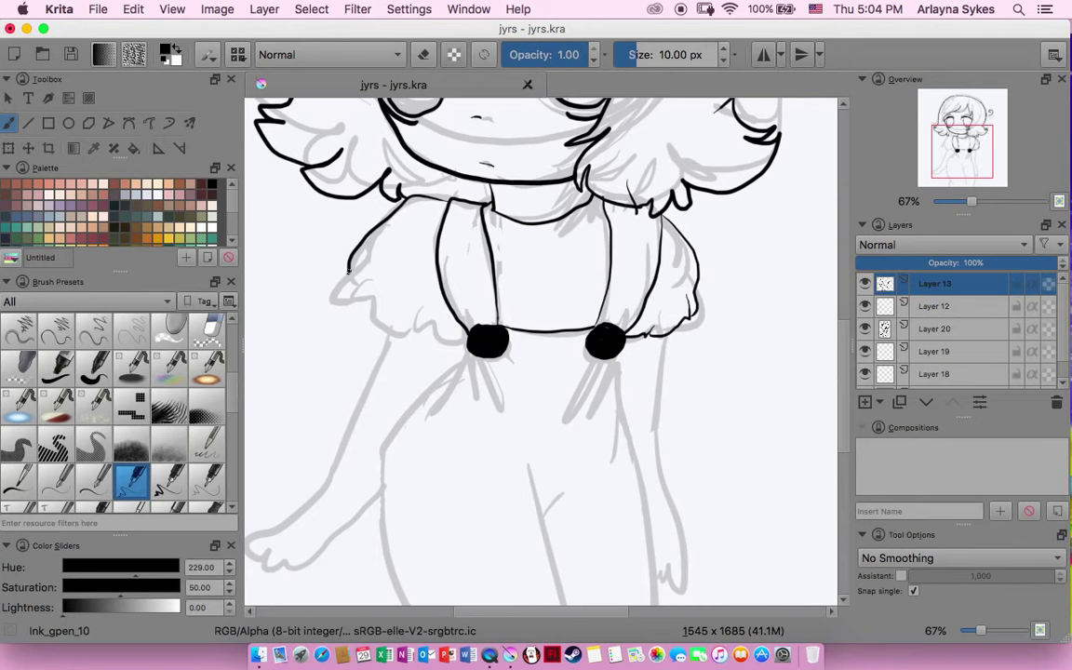
# Ink the fabric folds below both buttons and the outlines of the overalls' hips and legs.
pyautogui.scroll(-3, 574, 331)
pyautogui.moveTo(467, 257); pyautogui.dragTo(429, 315)
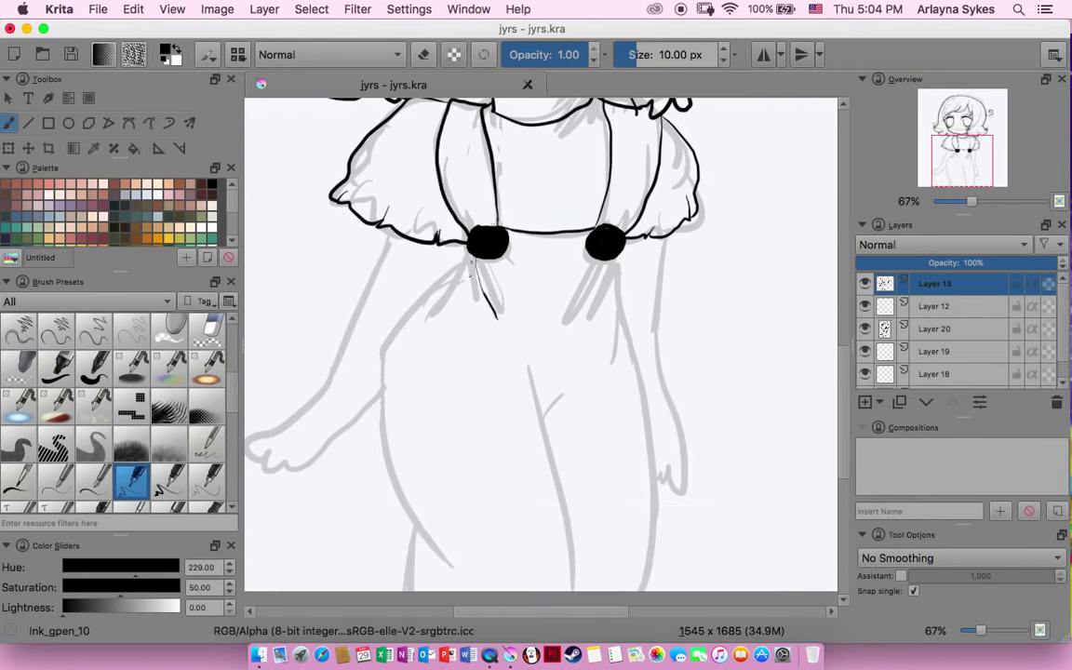
pyautogui.press('super+z')
pyautogui.moveTo(471, 260)
pyautogui.mouseDown()
pyautogui.moveTo(384, 359)
pyautogui.moveTo(431, 555)
pyautogui.moveTo(409, 589)
pyautogui.mouseUp()
pyautogui.moveTo(605, 260); pyautogui.dragTo(563, 309)
pyautogui.moveTo(614, 268); pyautogui.dragTo(653, 586)
pyautogui.scroll(-1, 766, 503)
pyautogui.moveTo(526, 341); pyautogui.dragTo(559, 558)
pyautogui.scroll(3, 605, 447)
pyautogui.scroll(1, 846, 380)
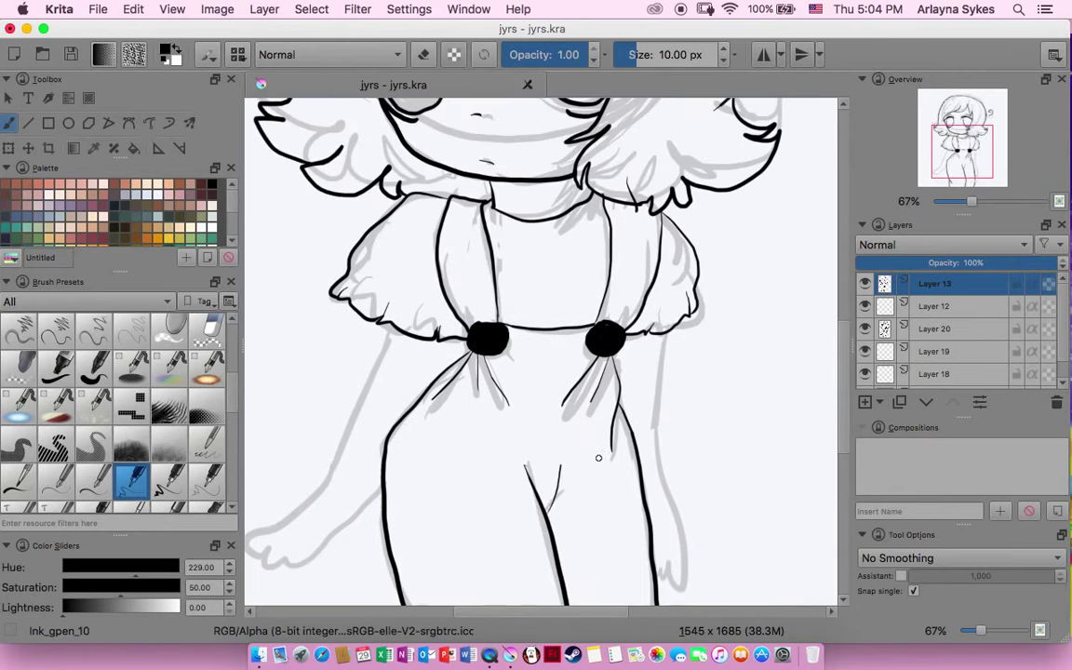
# Ink both arms and hands along the sketch, from the sleeve hems down to the fingers.
pyautogui.scroll(-3, 651, 372)
pyautogui.hscroll(-3, 651, 372)
pyautogui.moveTo(507, 218)
pyautogui.mouseDown()
pyautogui.moveTo(380, 411)
pyautogui.moveTo(409, 445)
pyautogui.mouseUp()
pyautogui.moveTo(423, 438); pyautogui.dragTo(510, 358)
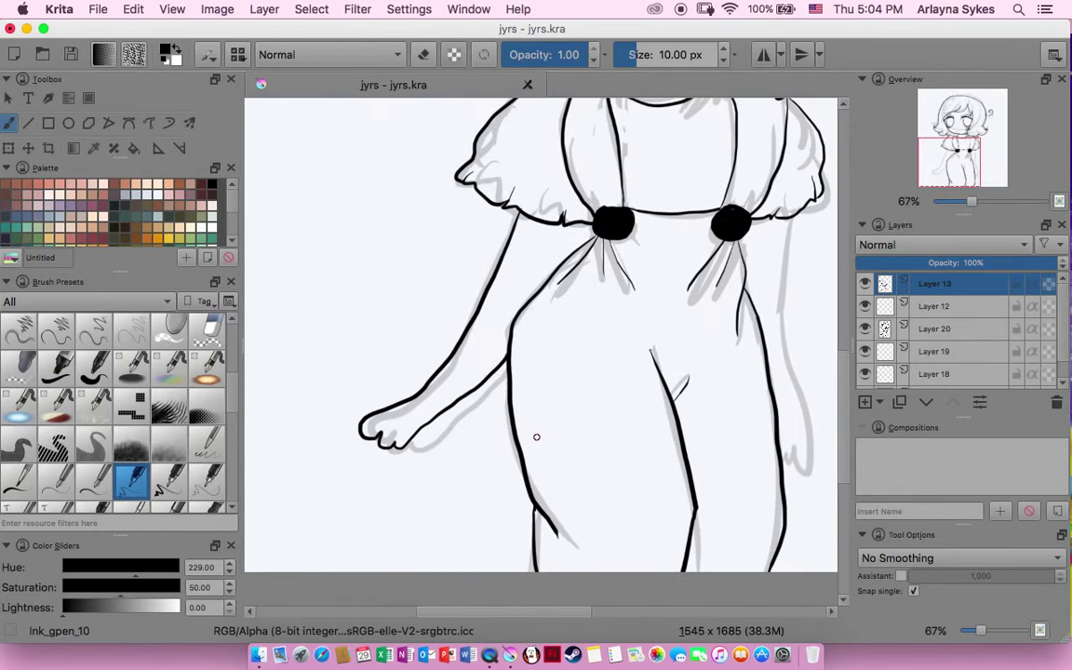
pyautogui.hscroll(3, 536, 436)
pyautogui.moveTo(638, 220); pyautogui.dragTo(647, 473)
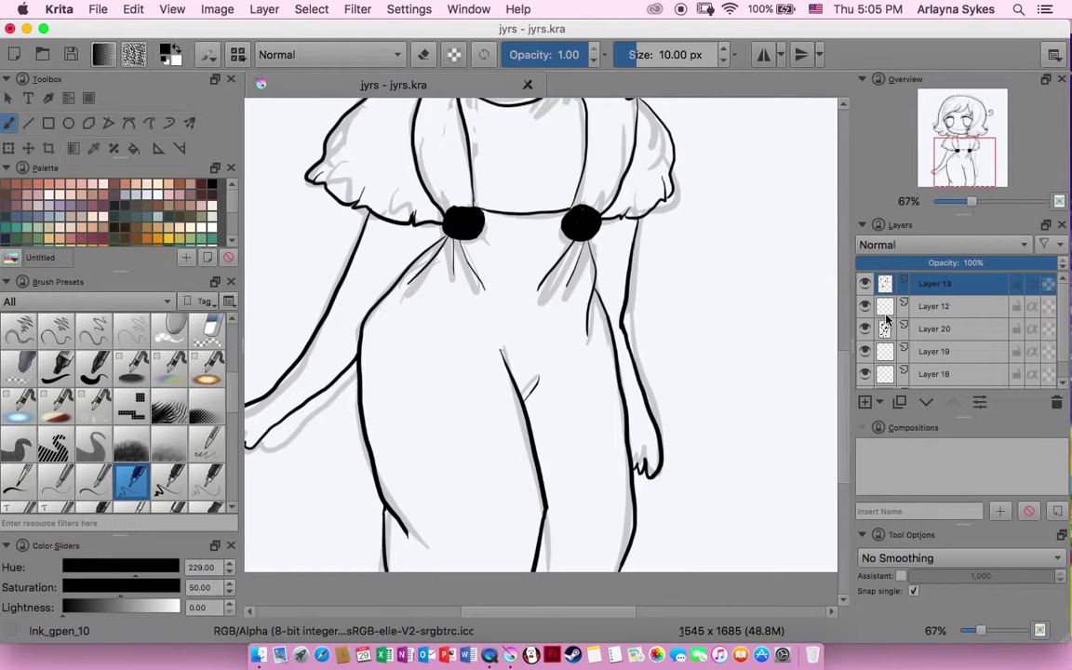
# Paint small white highlights on the black overall buttons and restore black as the foreground colour.
pyautogui.scroll(12, 584, 409)
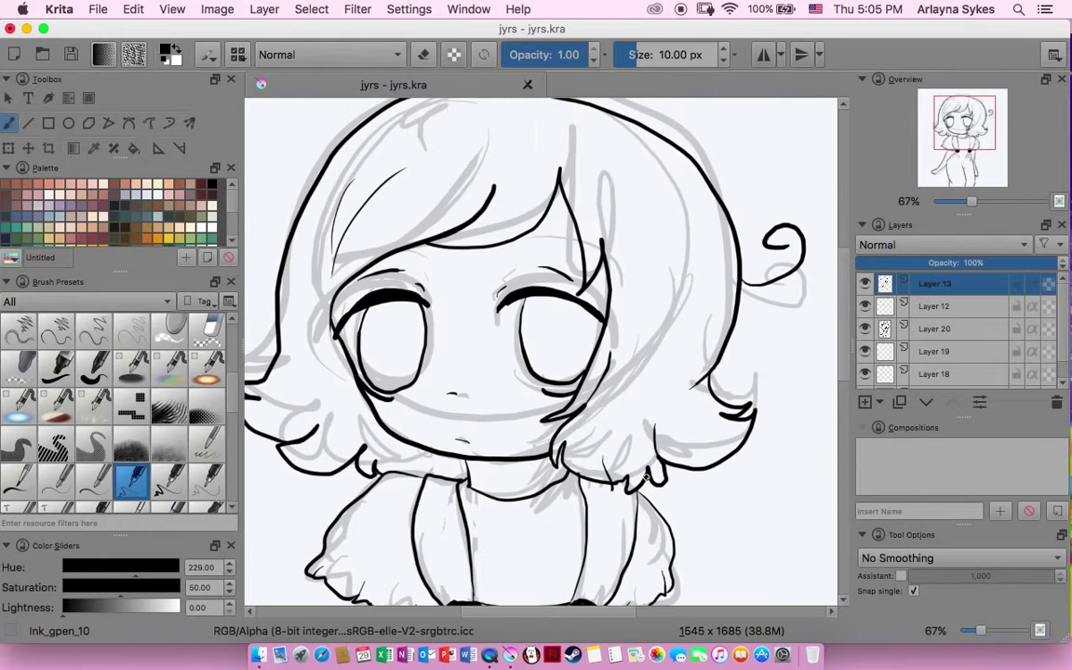
pyautogui.scroll(-4, 496, 436)
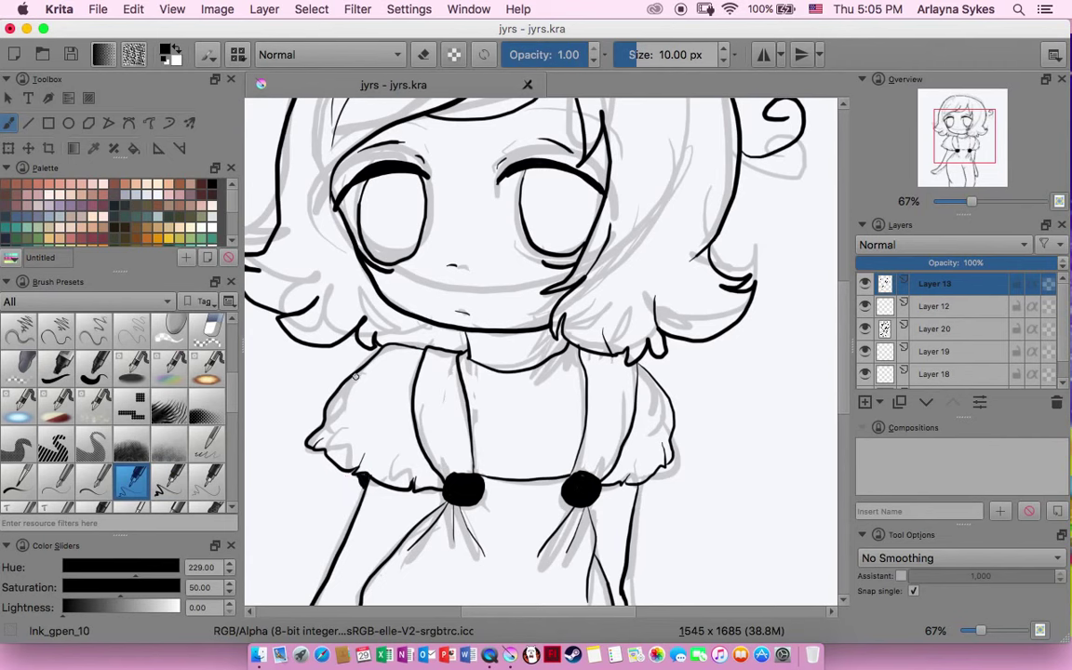
pyautogui.scroll(-3, 215, 236)
pyautogui.press('x')
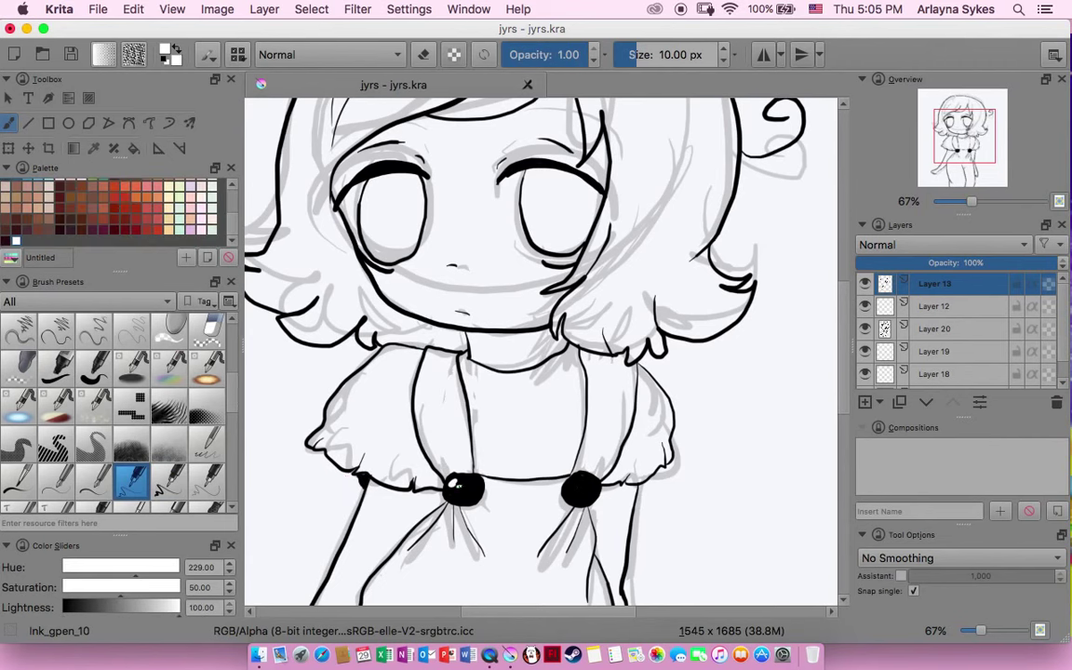
pyautogui.hotkey('ctrl', 'z')
pyautogui.scroll(3, 211, 201)
pyautogui.press('x')
# Delete the rough sketch layer, Layer 20, so only the clean line art remains.
pyautogui.press('-')
pyautogui.press('-')
pyautogui.click(891, 331)
pyautogui.hotkey('shift', 'Delete')
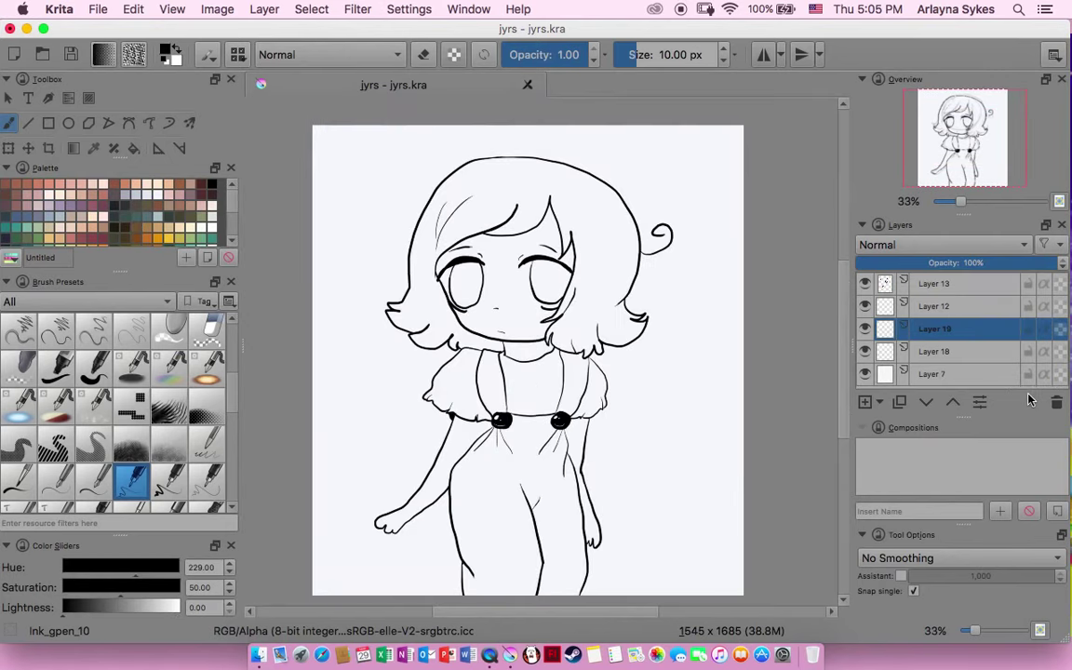
# Fill the face and neck on Layer 19 with a brown skin tone of hue 16, saturation 31, lightness 63.
pyautogui.click(199, 184)
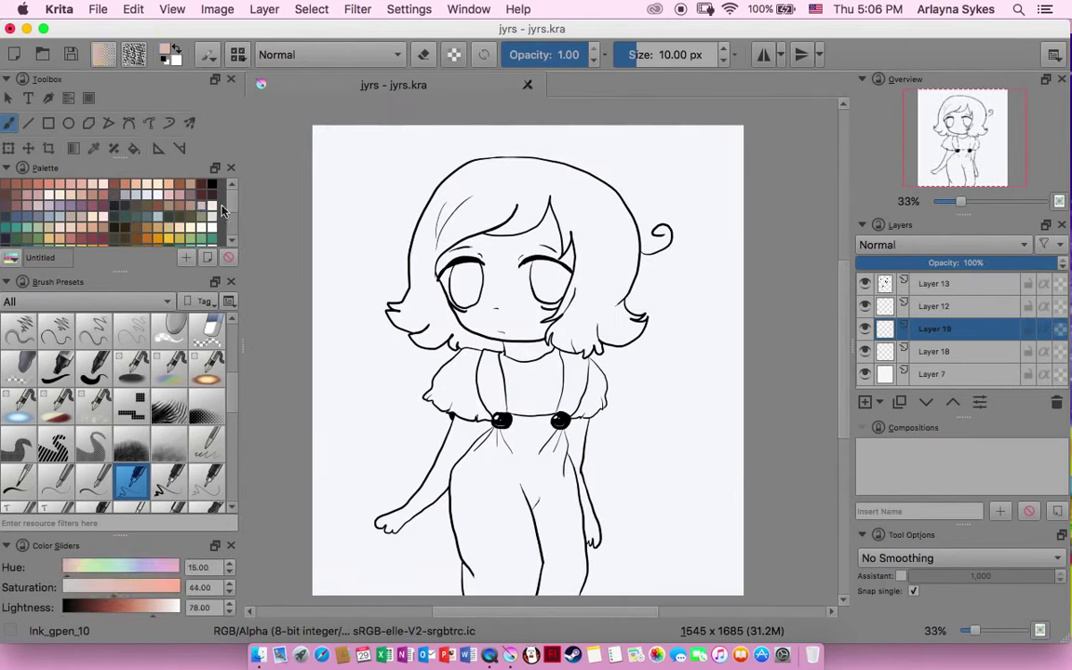
pyautogui.scroll(-2, 199, 186)
pyautogui.click(124, 208)
pyautogui.scroll(-1, 232, 204)
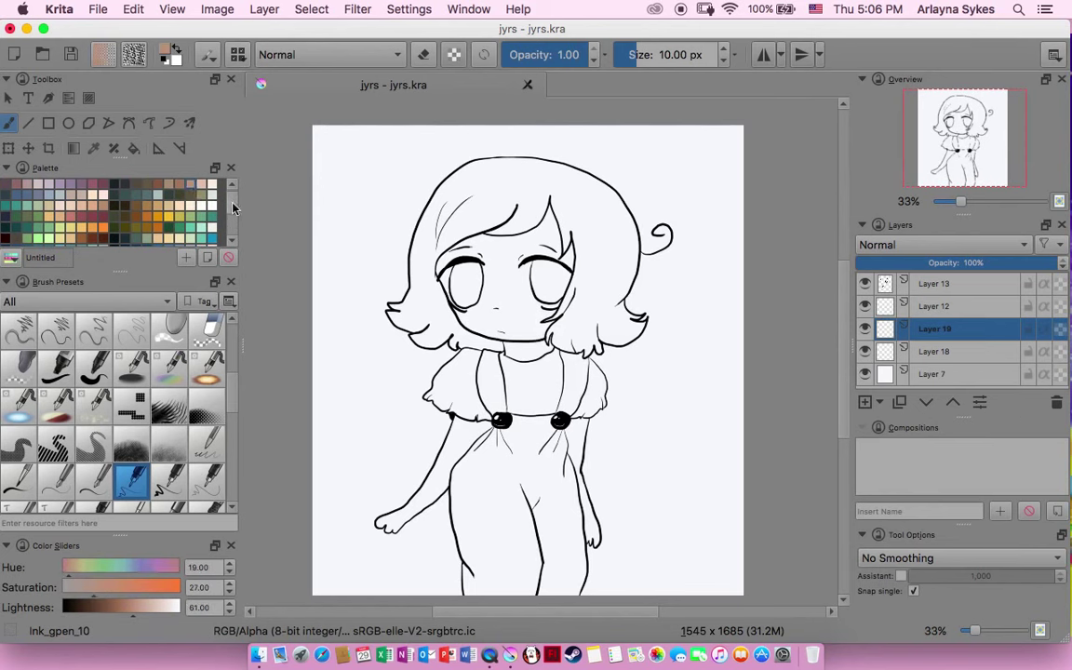
pyautogui.click(168, 51)
pyautogui.click(245, 250)
pyautogui.click(260, 438)
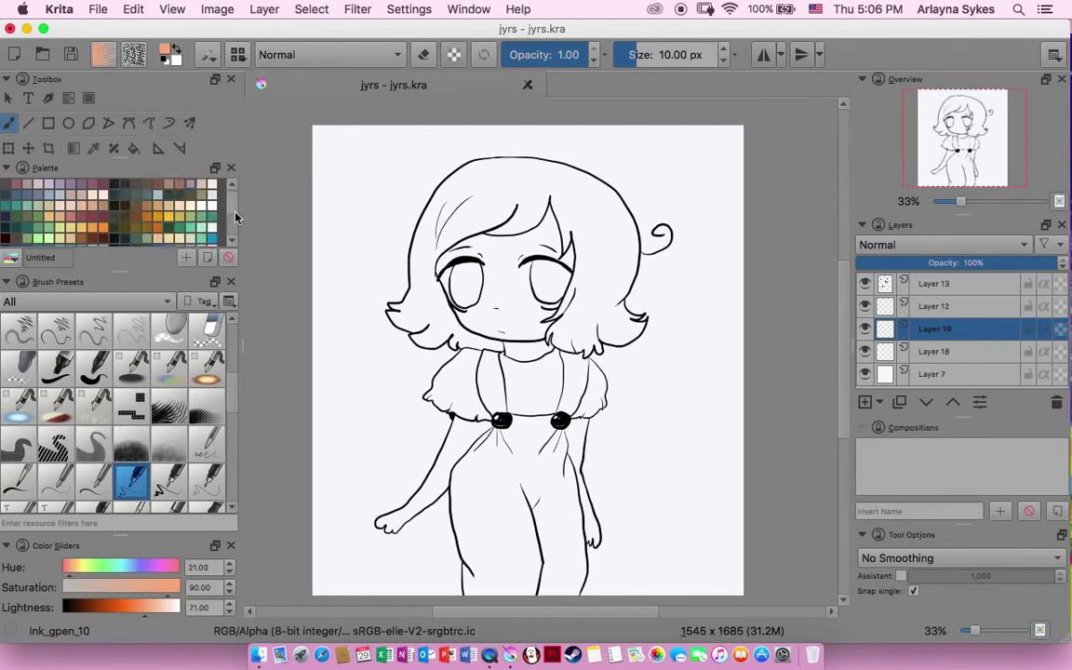
pyautogui.scroll(-2, 111, 200)
pyautogui.scroll(2, 140, 196)
pyautogui.moveTo(119, 269); pyautogui.dragTo(119, 337)
pyautogui.press('f')
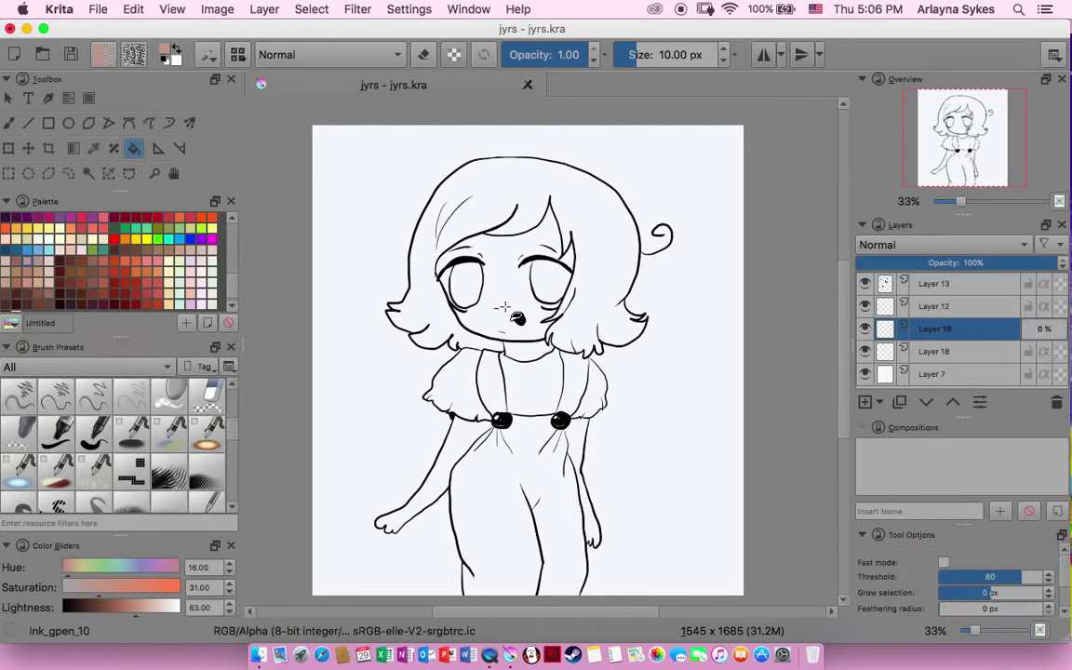
pyautogui.click(502, 307)
# Close the gaps in the line art on Layer 13 with the black ink brush.
pyautogui.press('pageup')
pyautogui.press('pageup')
pyautogui.press('d')
pyautogui.press('b')
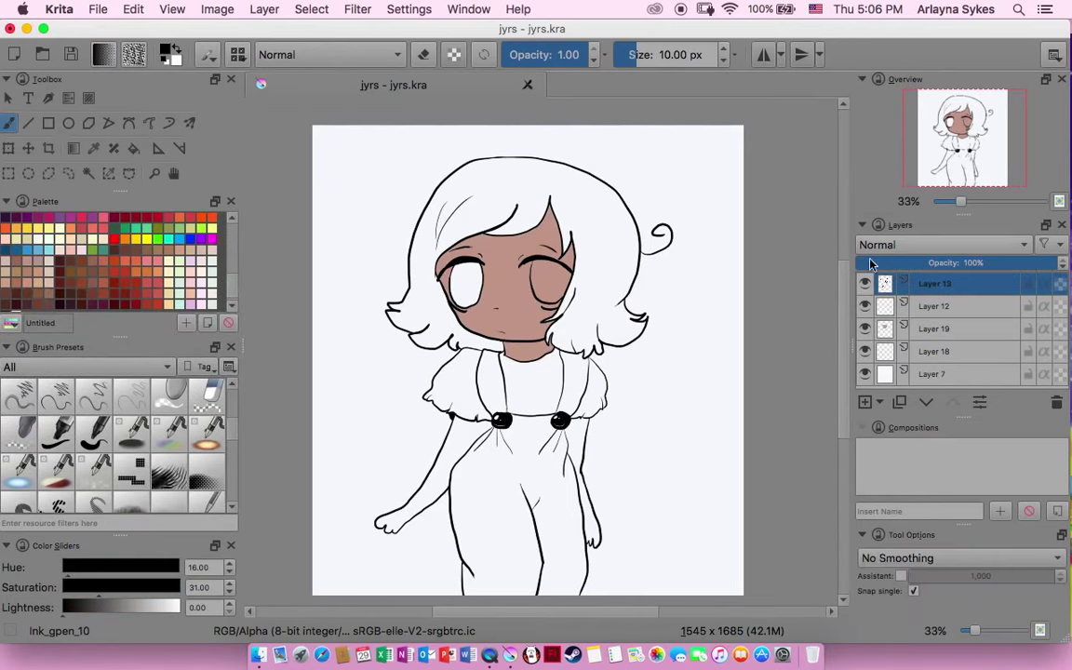
pyautogui.press('+')
pyautogui.press('+')
pyautogui.scroll(-3, 261, 84)
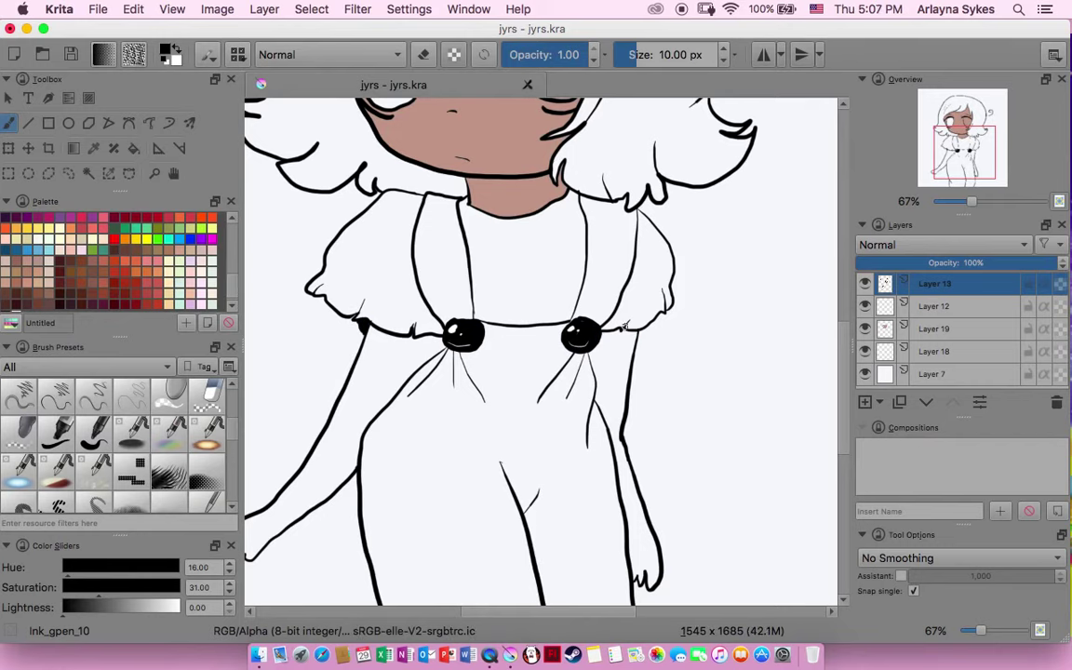
# Choose a lighter skin tone with hue 15, saturation 25, lightness 76, and delete Layer 19 with the old skin fill.
pyautogui.press('pagedown')
pyautogui.press('pagedown')
pyautogui.moveTo(971, 201)
pyautogui.mouseDown()
pyautogui.moveTo(944, 202)
pyautogui.moveTo(961, 203)
pyautogui.mouseUp()
pyautogui.click(168, 53)
pyautogui.click(158, 402)
pyautogui.click(120, 363)
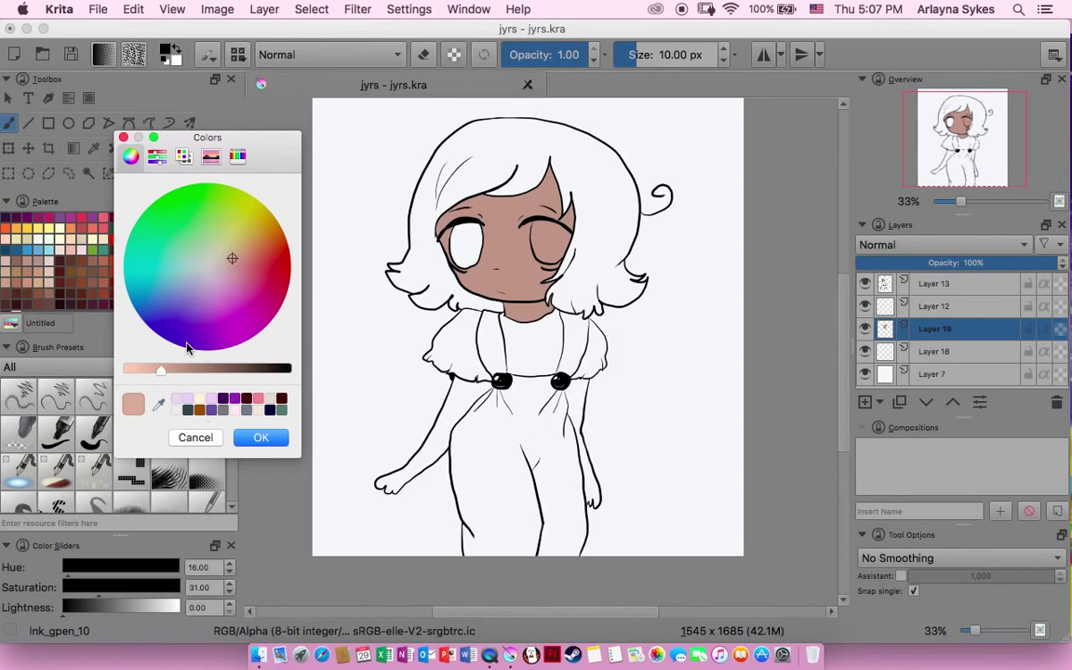
pyautogui.press('Return')
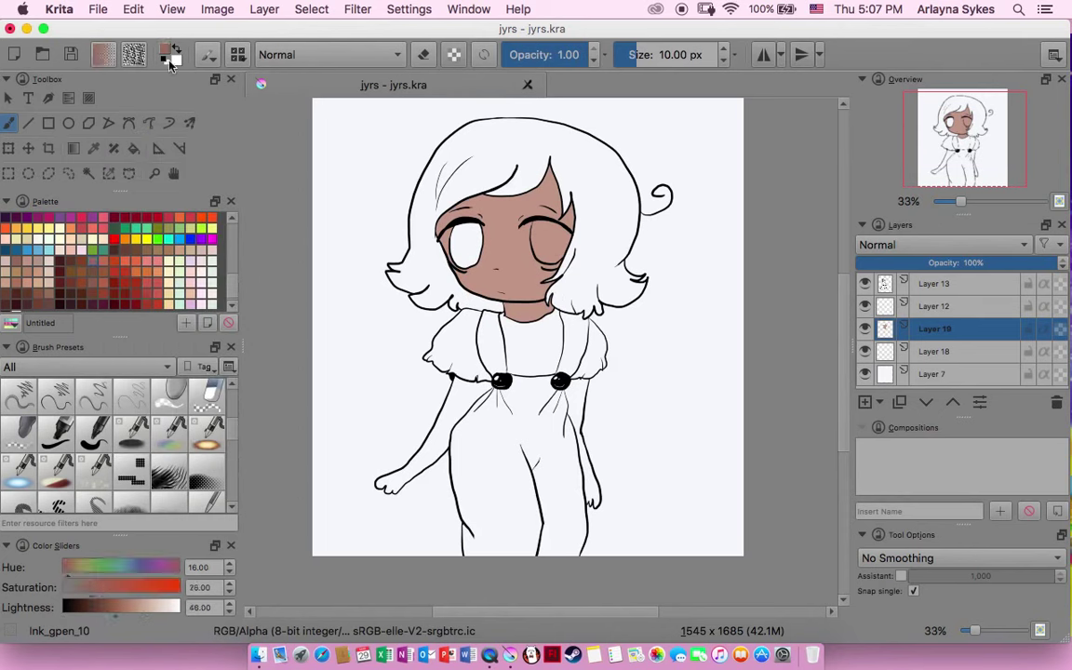
pyautogui.hotkey('shift', 'Delete')
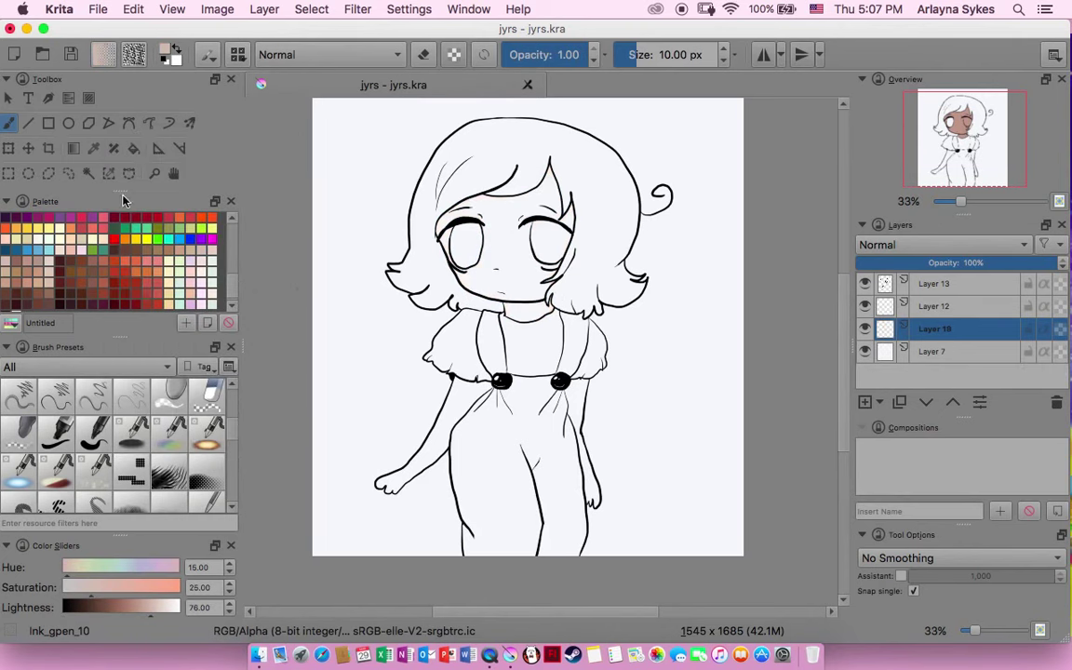
# Fill the face, neck and both arms with the lighter skin tone on Layer 18.
pyautogui.click(133, 148)
pyautogui.click(522, 285)
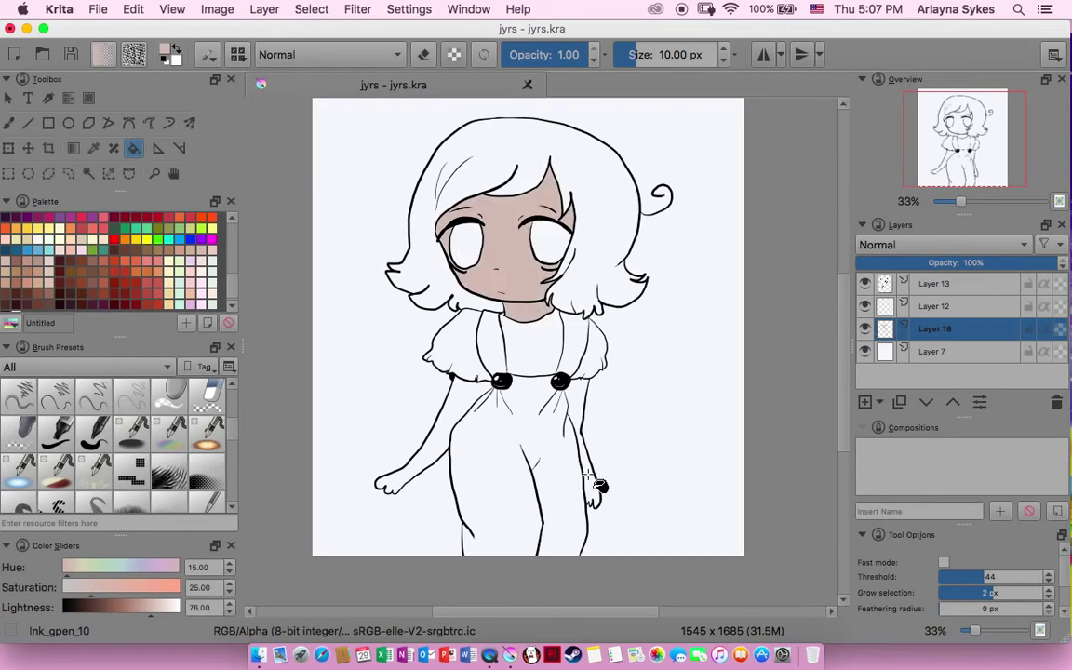
pyautogui.click(578, 438)
pyautogui.click(433, 461)
# Fill the hair dark brown (hue 15, saturation 32, lightness 30) on Layer 12, placed below Layer 18, and add new paint layers.
pyautogui.moveTo(933, 306); pyautogui.dragTo(933, 337)
pyautogui.click(98, 281)
pyautogui.click(521, 176)
pyautogui.click(864, 402)
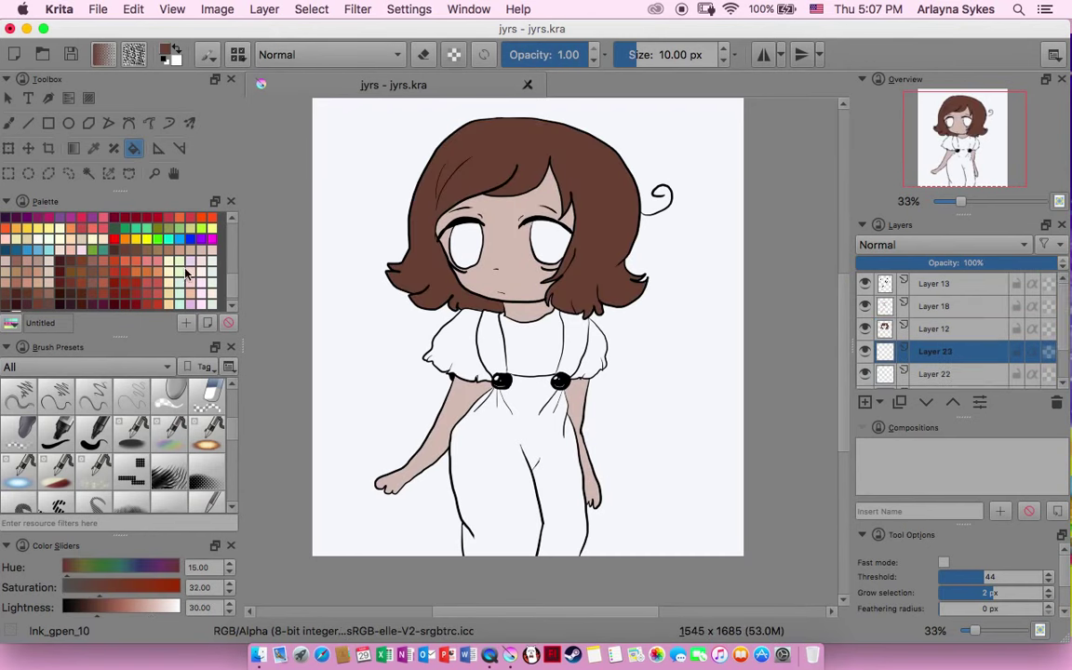
# Fill the shirt body and both sleeves with pale mint green on Layer 23.
pyautogui.click(531, 345)
pyautogui.hotkey('ctrl', 'z')
pyautogui.click(451, 344)
pyautogui.click(584, 348)
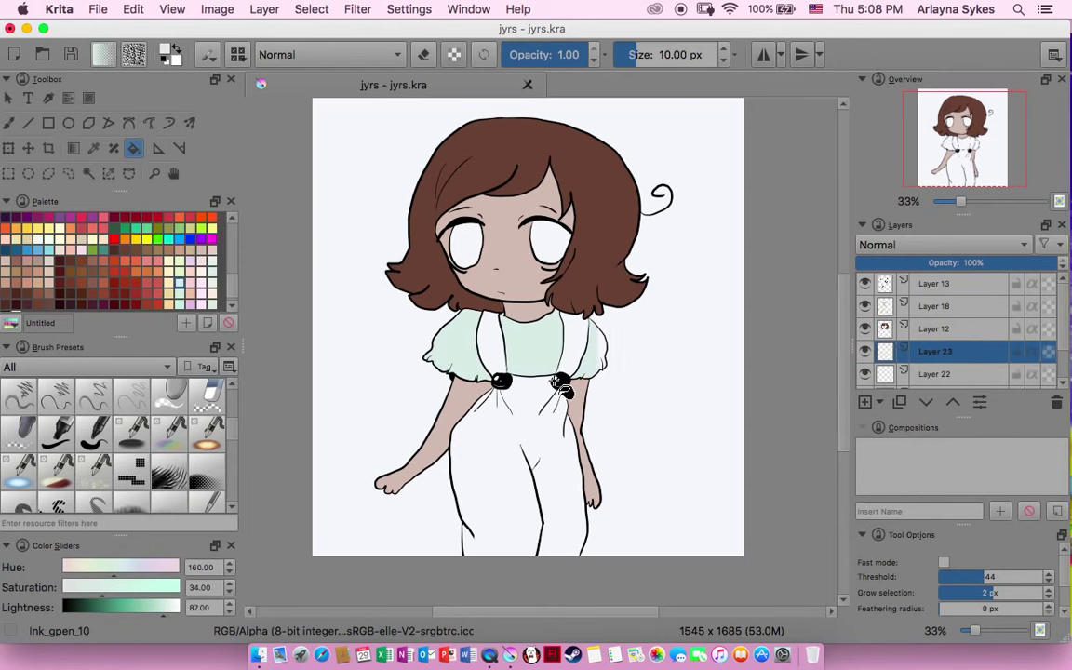
# Try a purple fill for the overalls and straps on Layer 22, and undo it.
pyautogui.click(887, 374)
pyautogui.scroll(-3, 236, 291)
pyautogui.click(134, 217)
pyautogui.click(470, 386)
pyautogui.hotkey('ctrl', 'z')
pyautogui.click(486, 343)
pyautogui.click(470, 438)
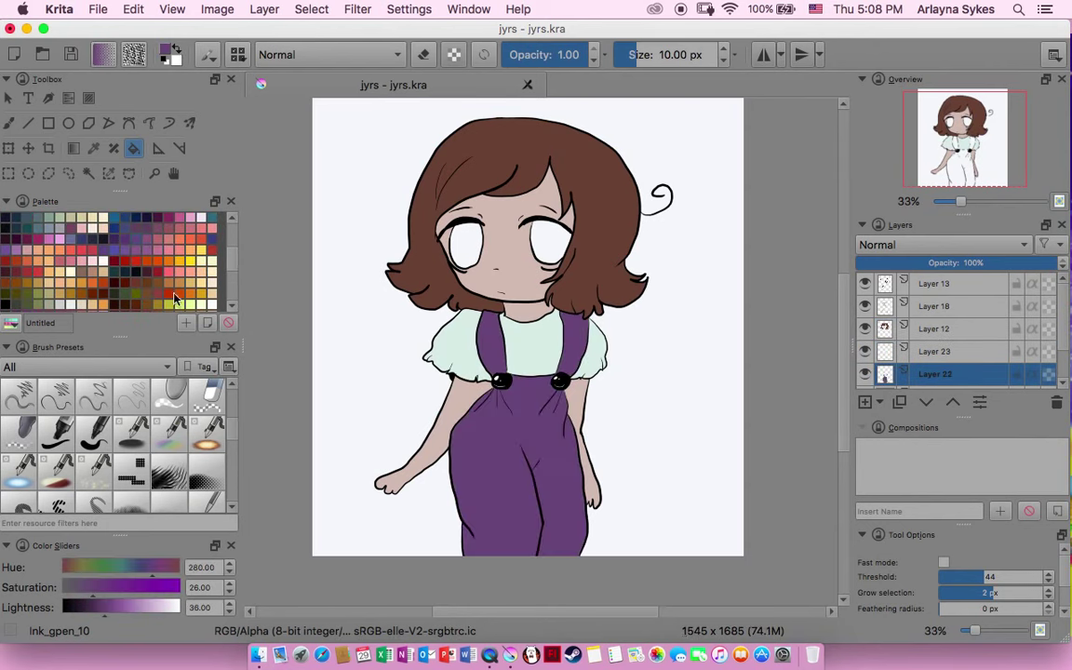
pyautogui.scroll(3, 107, 254)
pyautogui.hotkey('ctrl', 'z')
pyautogui.hotkey('ctrl', 'z')
# Recolour the shirt and sleeves pale yellow on Layer 23.
pyautogui.click(100, 237)
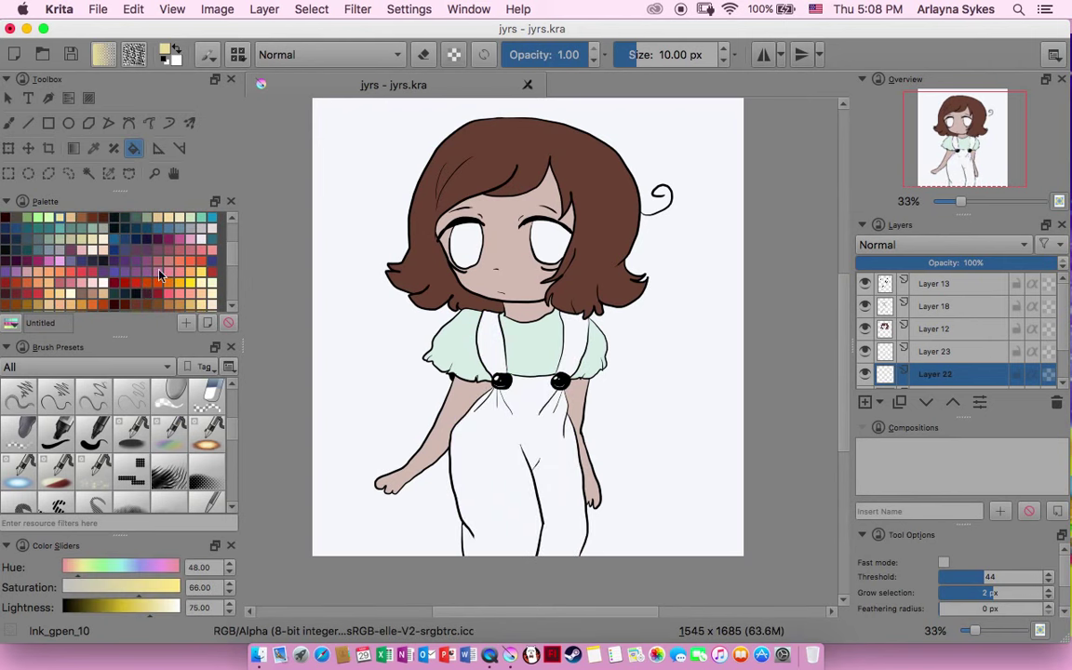
pyautogui.click(934, 350)
pyautogui.click(470, 326)
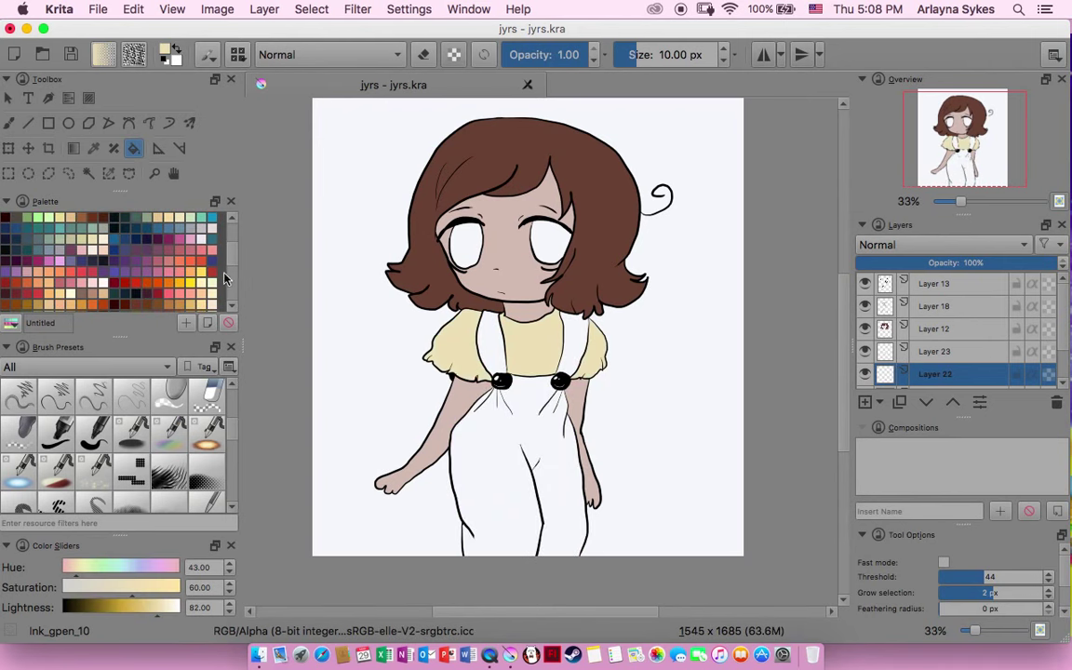
# Refill the shirt body and both sleeves with a pale mauve pink.
pyautogui.scroll(-2, 176, 245)
pyautogui.press('pageup')
pyautogui.scroll(2, 200, 242)
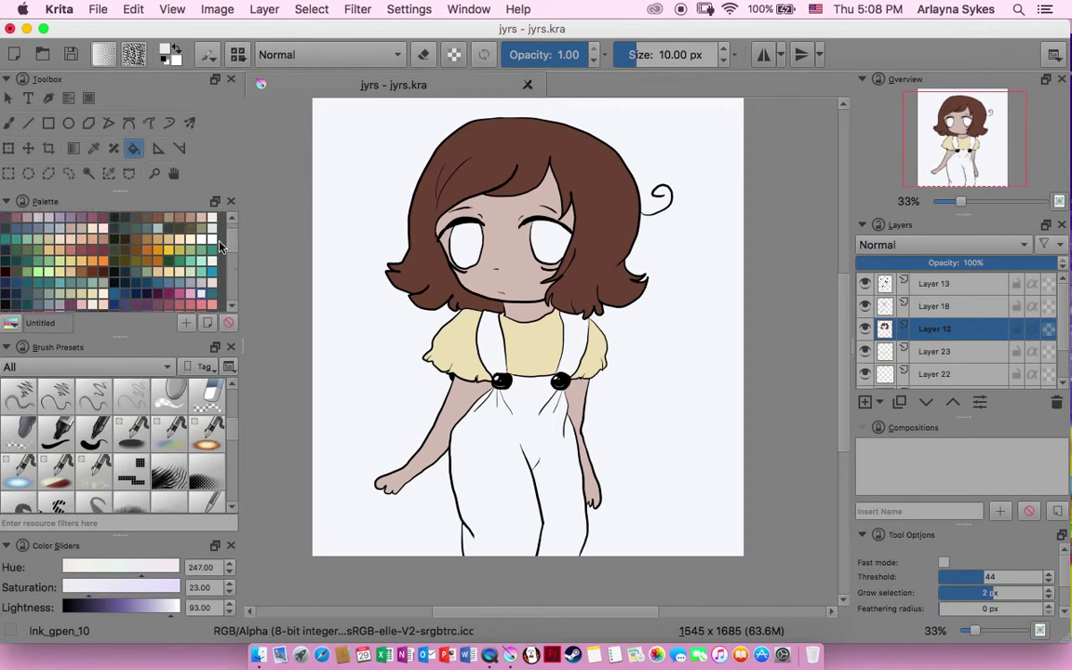
pyautogui.click(197, 217)
pyautogui.click(442, 349)
pyautogui.click(521, 344)
pyautogui.click(600, 361)
# Fill the overalls and both straps on Layer 22 with dusty blue of hue 210, saturation 23, lightness 65.
pyautogui.press('pagedown')
pyautogui.press('pagedown')
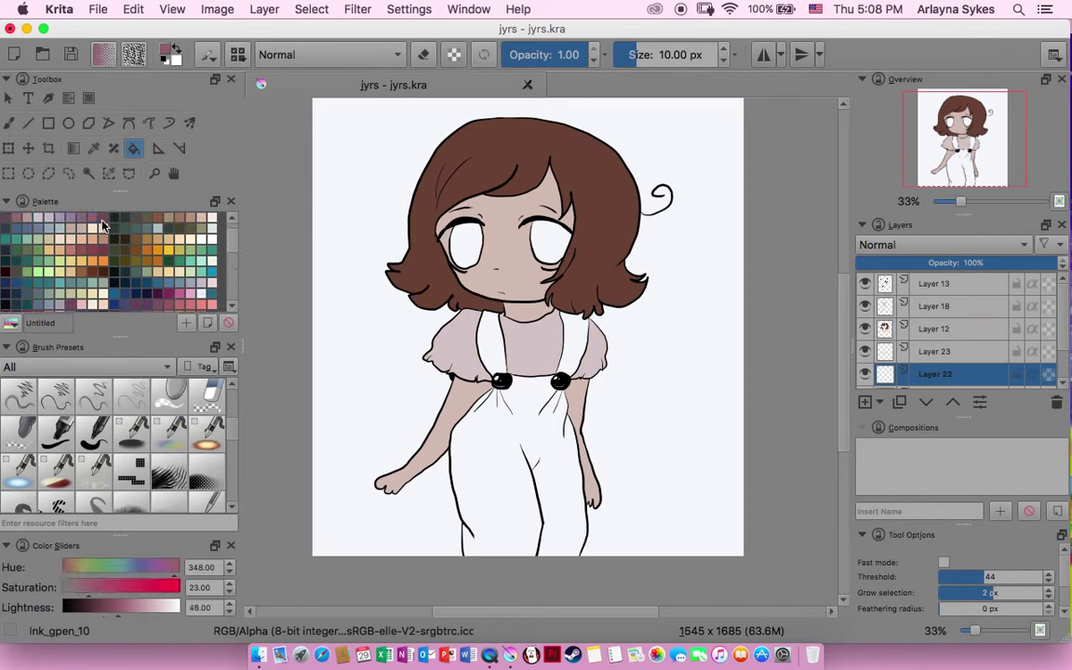
pyautogui.scroll(-2, 212, 223)
pyautogui.click(213, 244)
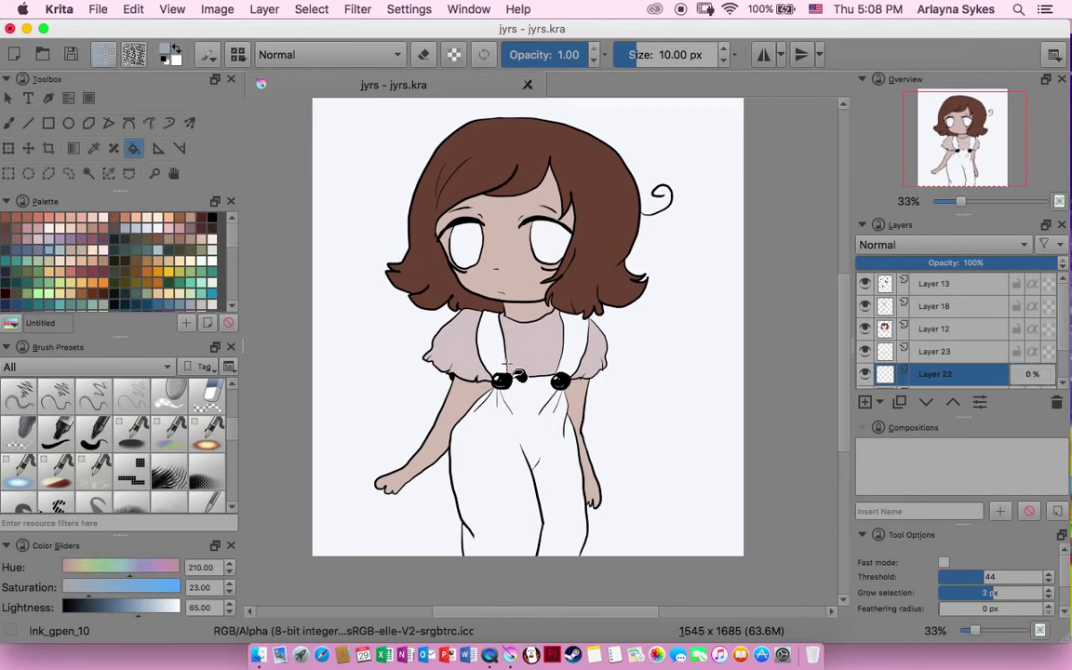
pyautogui.click(489, 349)
pyautogui.click(572, 349)
pyautogui.click(521, 446)
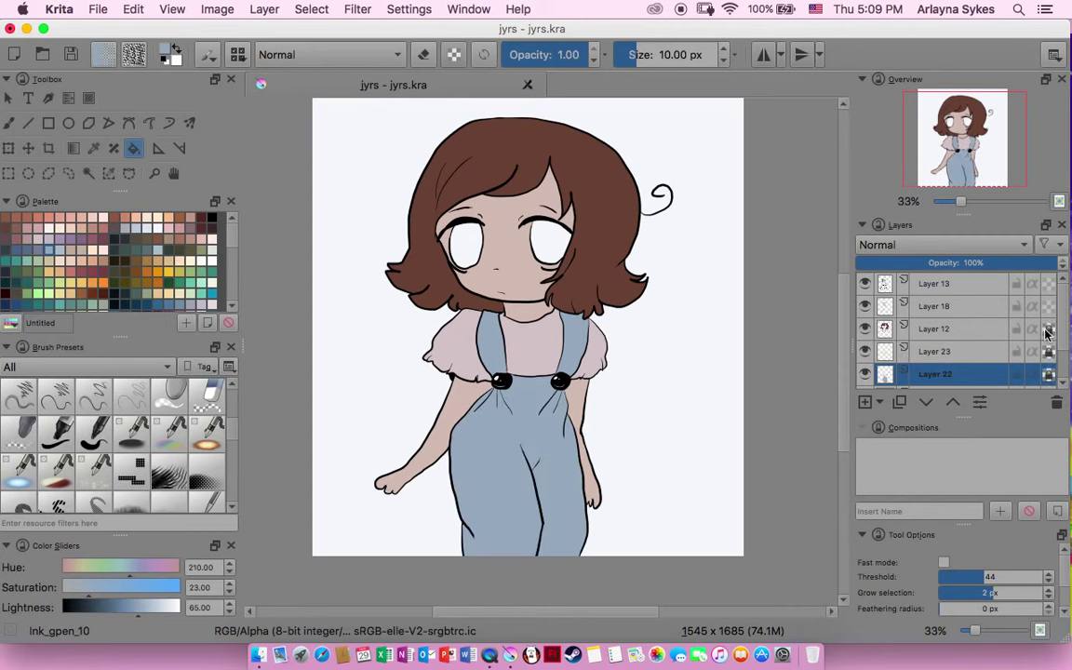
# Fill both eyes on Layer 21 with very dark brown of hue 357, saturation 21, lightness 18.
pyautogui.scroll(-2, 1053, 333)
pyautogui.click(934, 350)
pyautogui.click(208, 221)
pyautogui.click(461, 242)
pyautogui.click(551, 240)
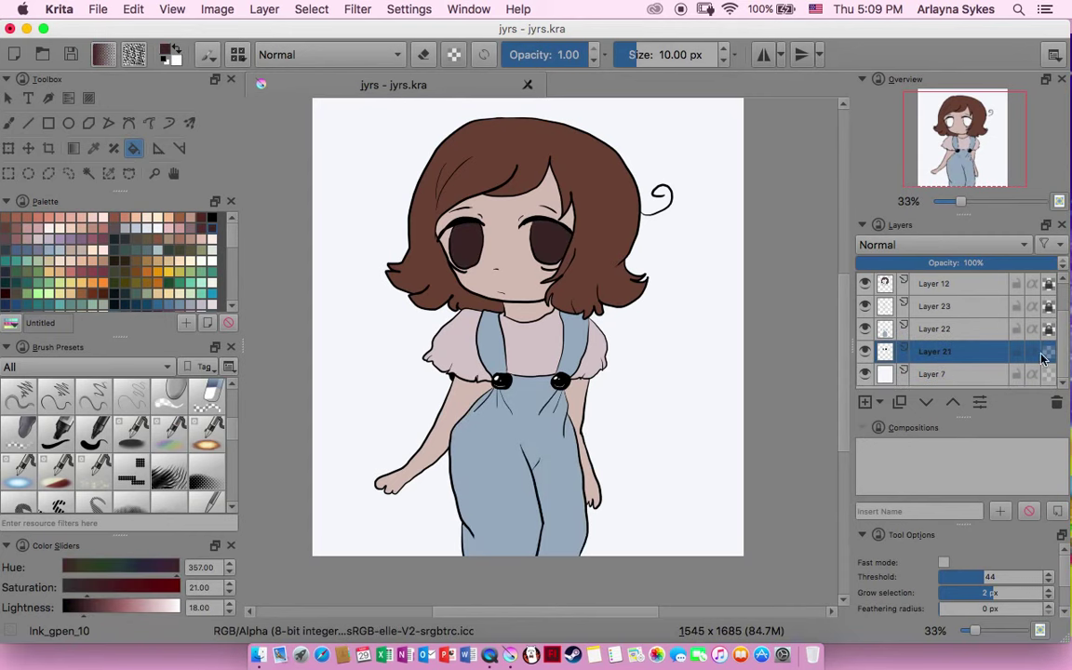
# Ink black fold lines on the shirt near the collar on Layer 13 with the 10 px Ink_gpen_10 brush, and save the document.
pyautogui.scroll(2, 959, 331)
pyautogui.click(934, 307)
pyautogui.scroll(1, 532, 177)
pyautogui.click(934, 283)
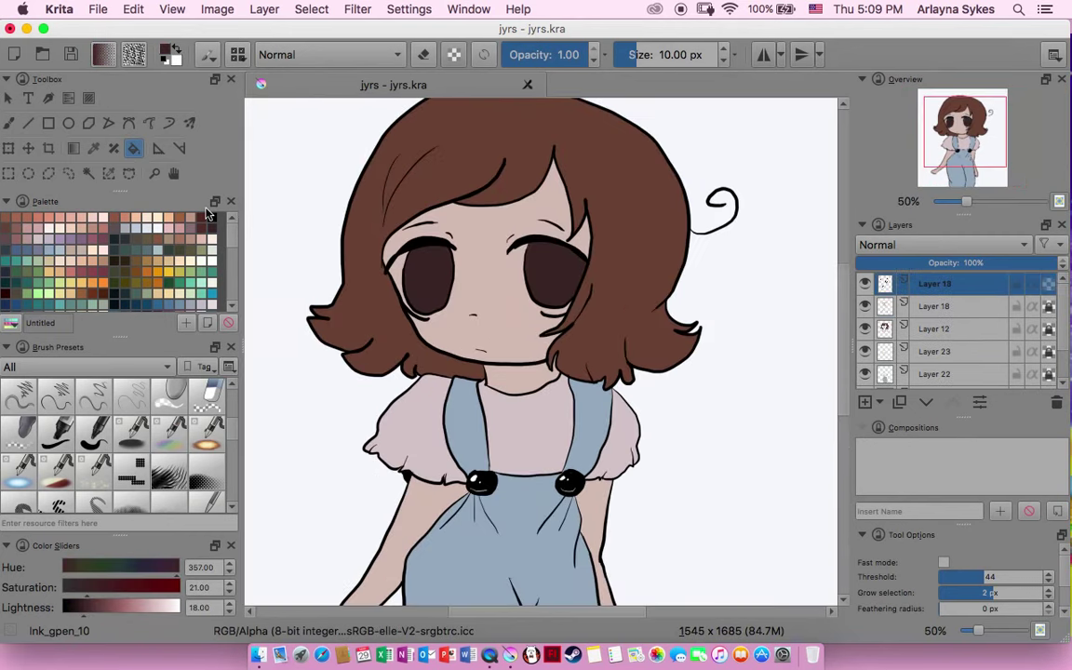
pyautogui.click(169, 53)
pyautogui.scroll(-2, 164, 398)
pyautogui.click(168, 431)
pyautogui.click(132, 431)
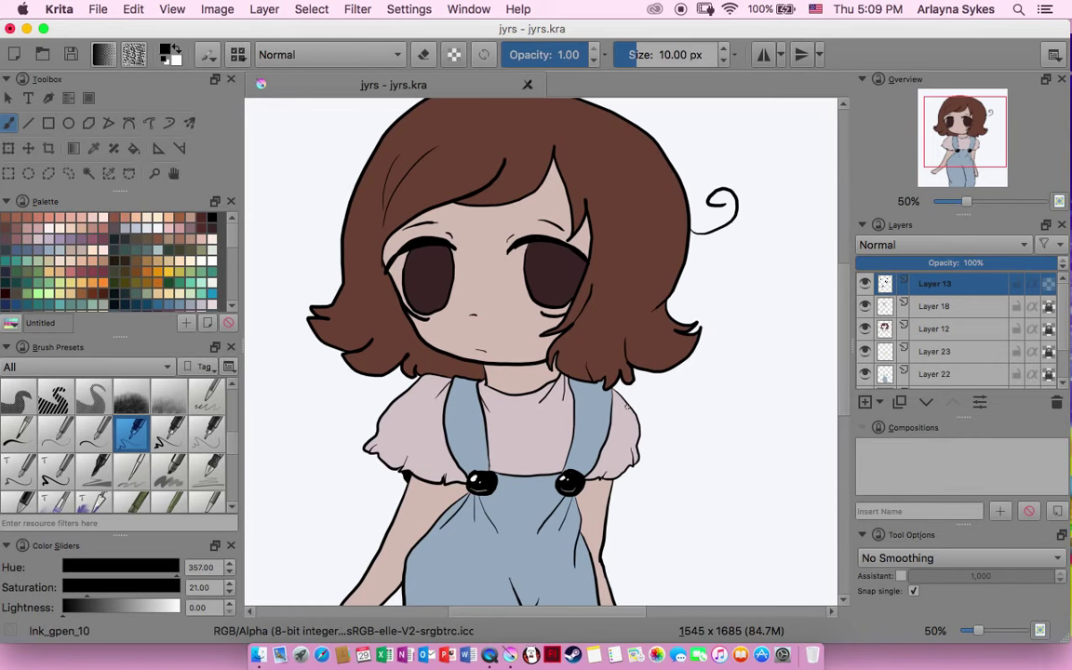
pyautogui.moveTo(969, 208); pyautogui.dragTo(972, 208)
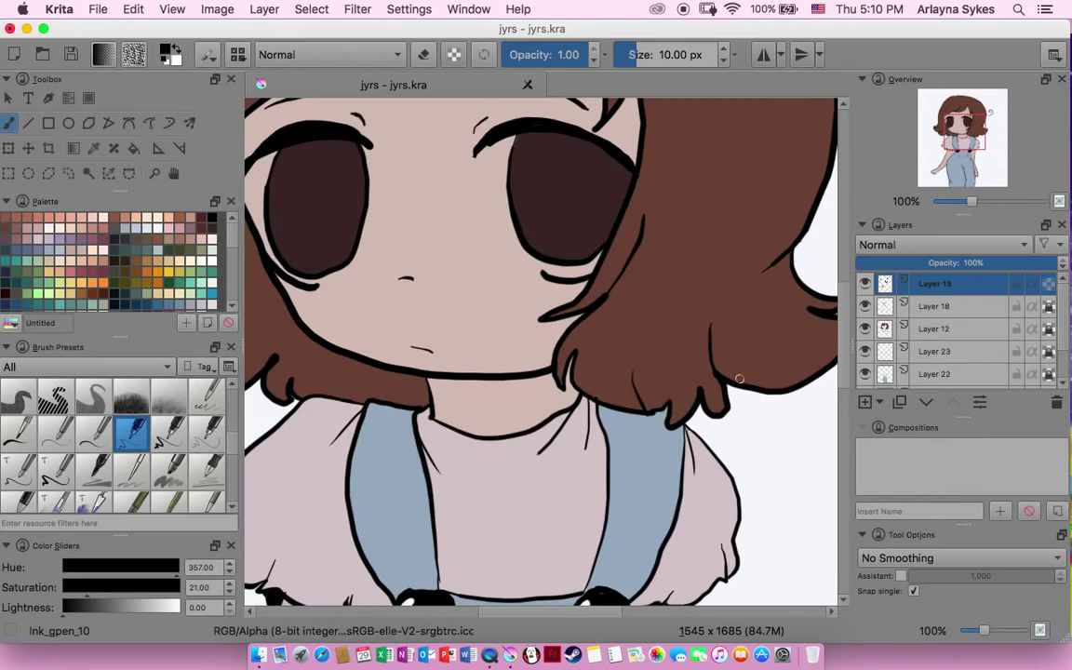
pyautogui.press('-')
pyautogui.press('-')
pyautogui.press('super+s')
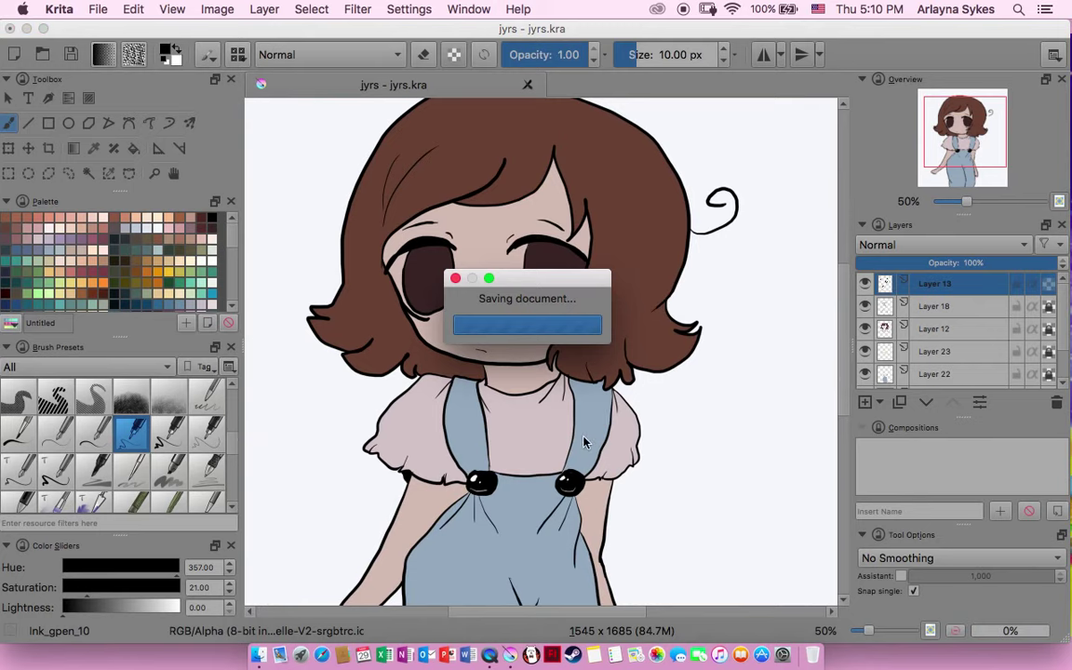
# Paint skin shadows of hue 19, saturation 28, lightness 66 on the face and arms on Layer 18 with the Layout_oval brush.
pyautogui.press('-')
pyautogui.click(933, 305)
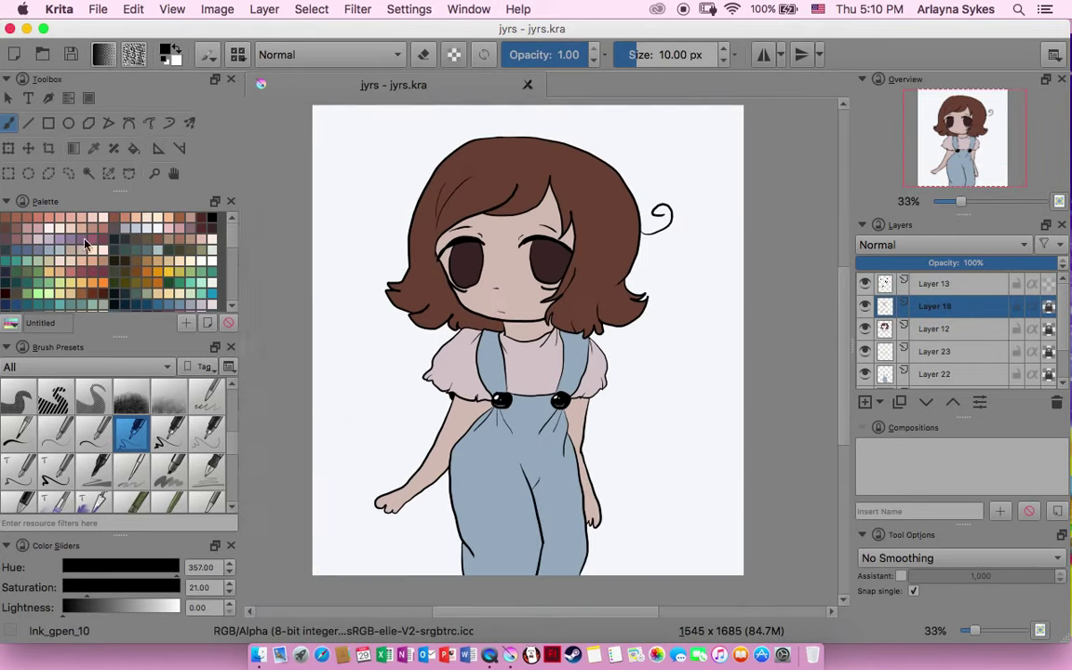
pyautogui.click(168, 52)
pyautogui.click(160, 404)
pyautogui.click(448, 235)
pyautogui.click(261, 437)
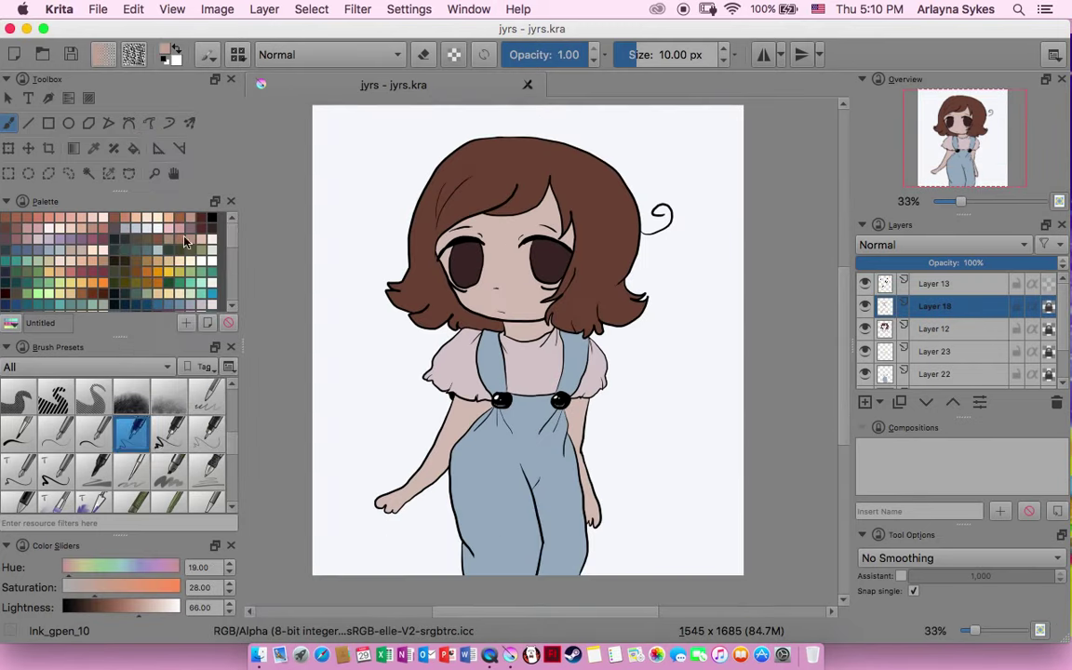
pyautogui.click(169, 470)
pyautogui.moveTo(484, 257)
pyautogui.mouseDown()
pyautogui.moveTo(470, 219)
pyautogui.moveTo(516, 221)
pyautogui.mouseUp()
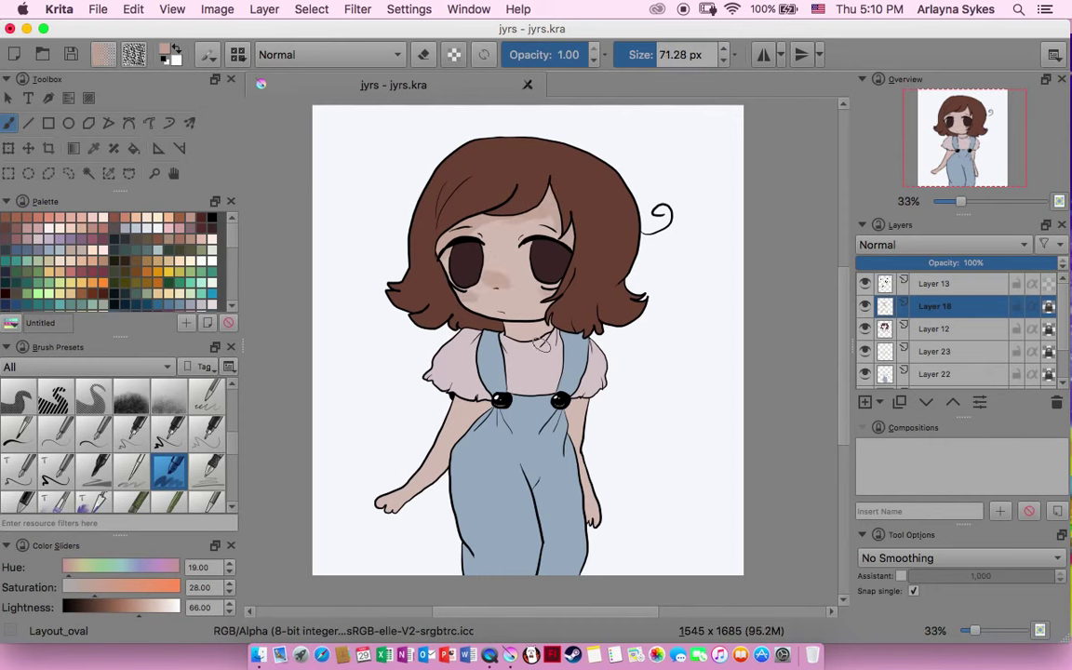
pyautogui.moveTo(452, 402); pyautogui.dragTo(474, 428)
# Soften the skin shadows on the face and arms with the Blender_Blur brush at 90 px.
pyautogui.scroll(-5, 223, 406)
pyautogui.click(19, 470)
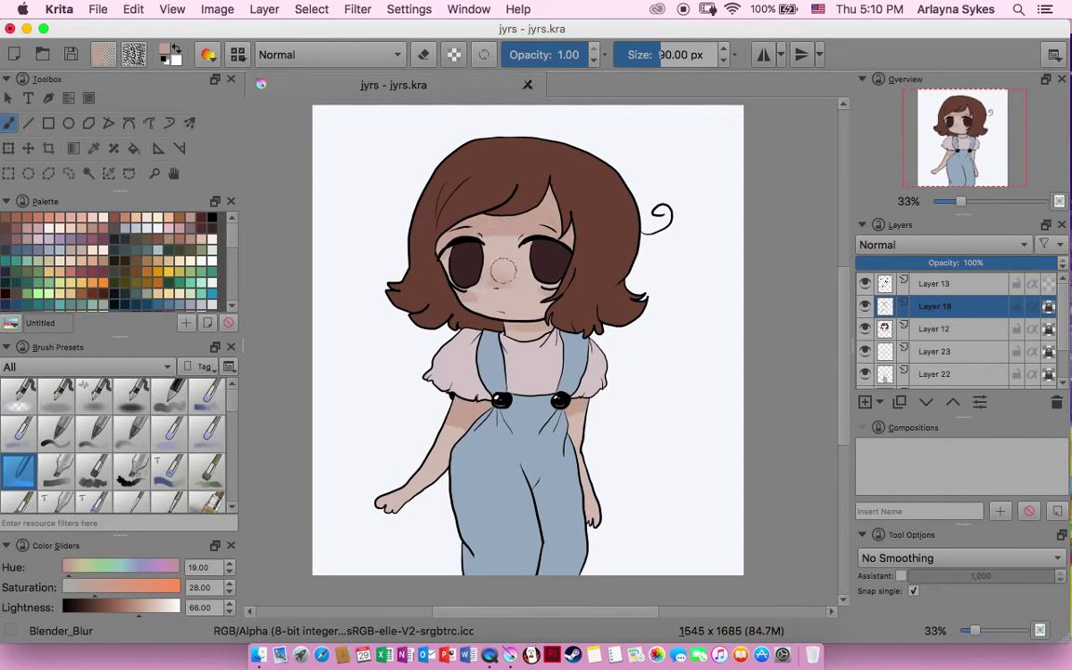
pyautogui.press('/')
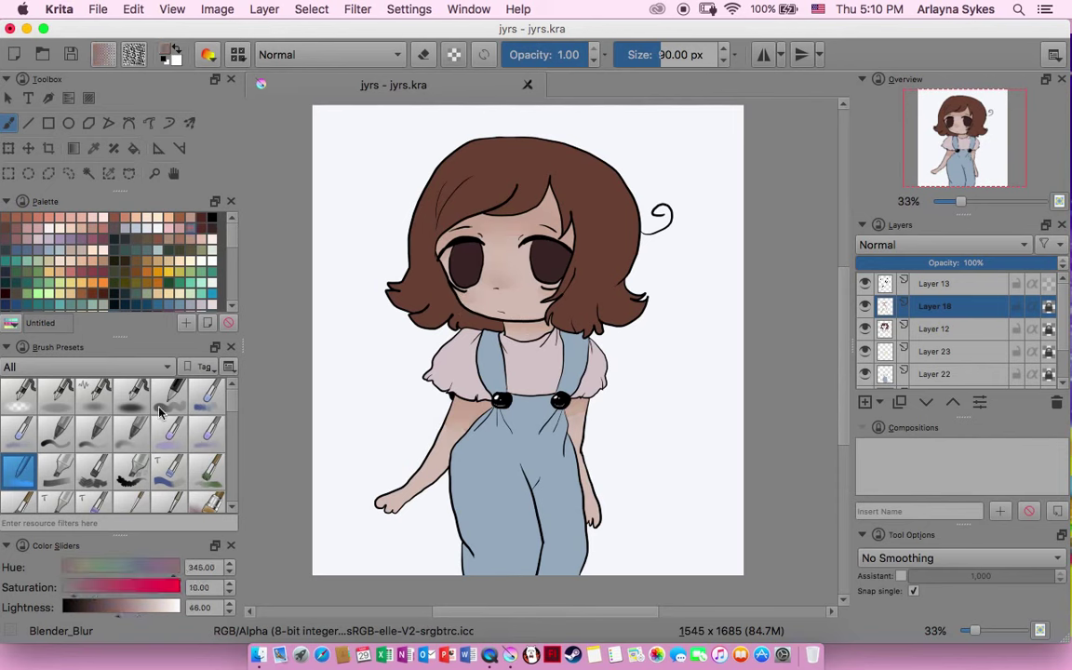
# Add muted purple shadows of hue 345, saturation 10, lightness 48 under the eyes and along the arms, and blend them.
pyautogui.moveTo(454, 398)
pyautogui.mouseDown()
pyautogui.moveTo(503, 402)
pyautogui.moveTo(410, 490)
pyautogui.mouseUp()
pyautogui.press('/')
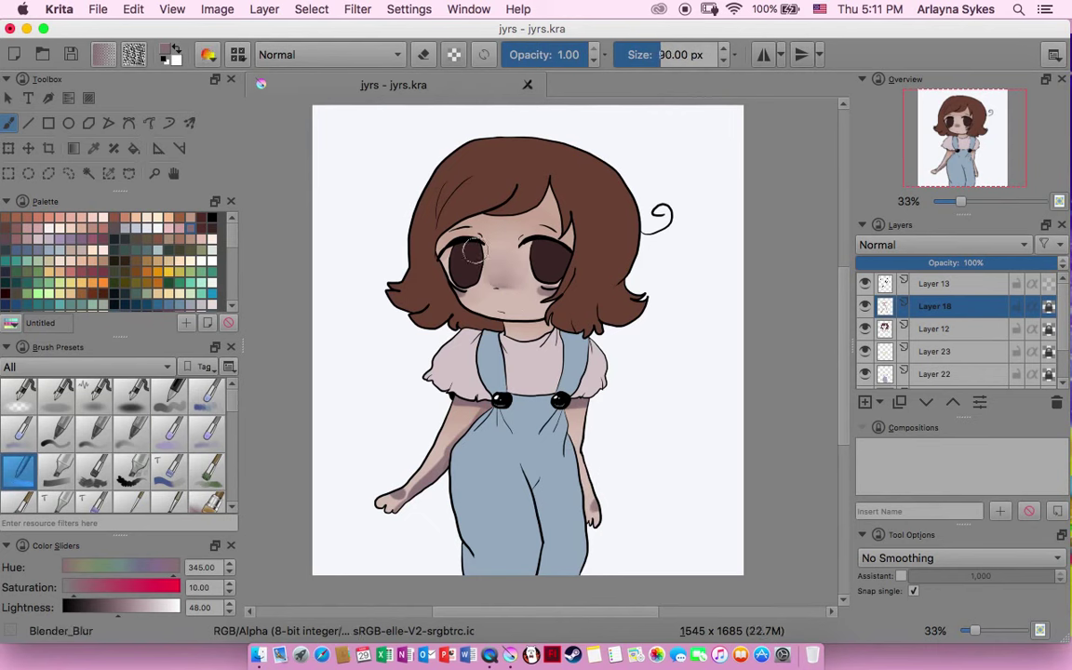
pyautogui.moveTo(432, 436); pyautogui.dragTo(400, 481)
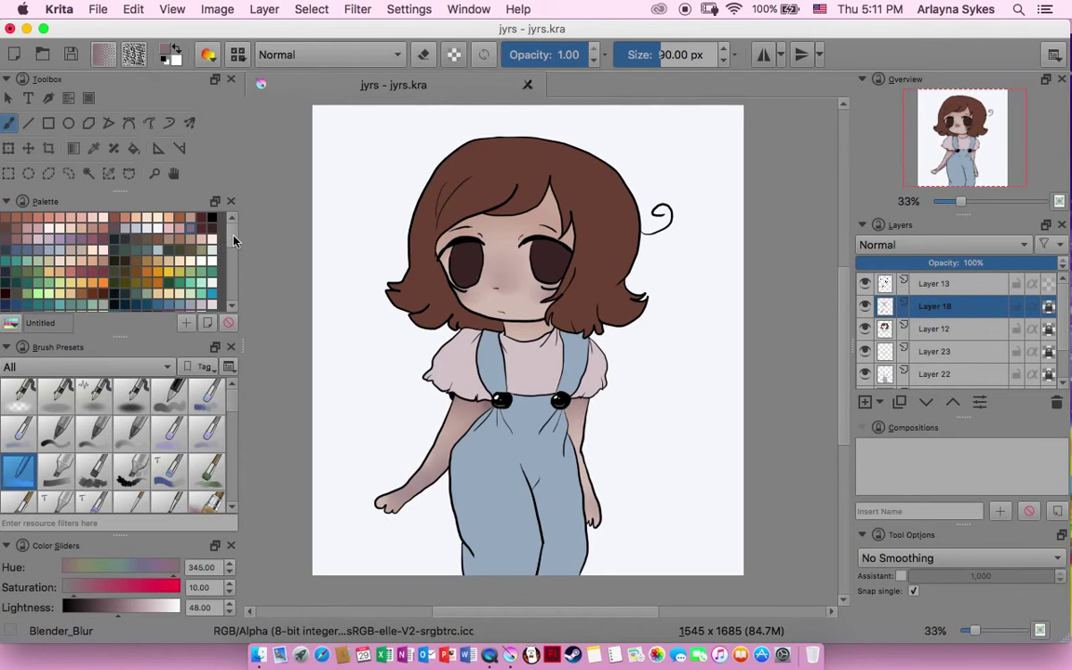
# Cover the purple arm shading with skin tone of hue 18, saturation 20, lightness 70 using the Block_basic brush at 86 px.
pyautogui.click(170, 54)
pyautogui.click(160, 406)
pyautogui.click(465, 281)
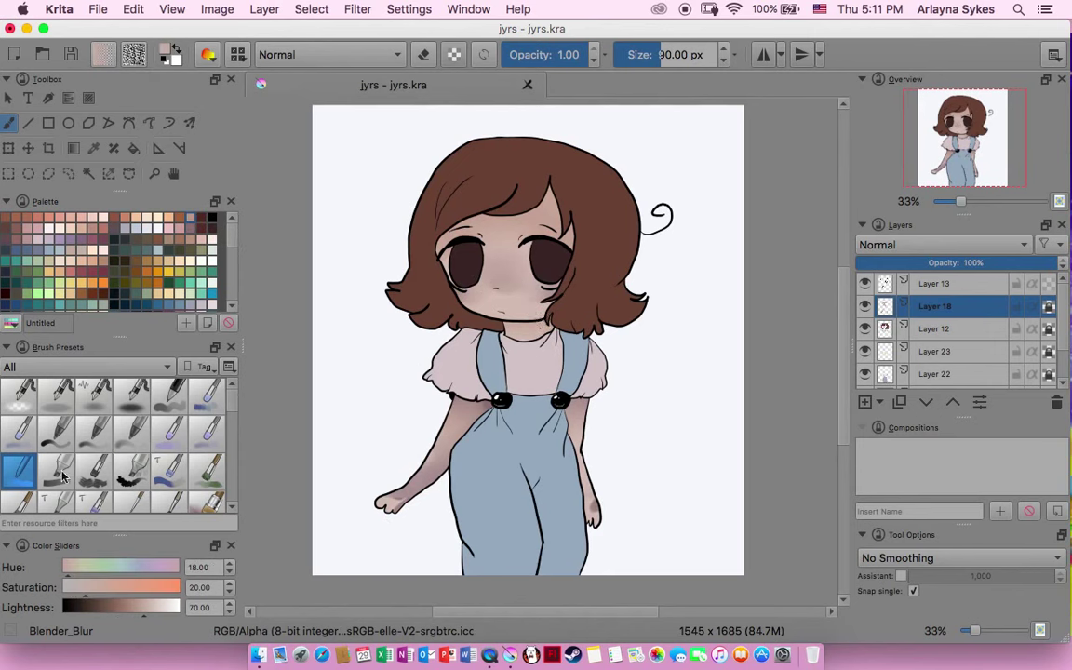
pyautogui.click(93, 470)
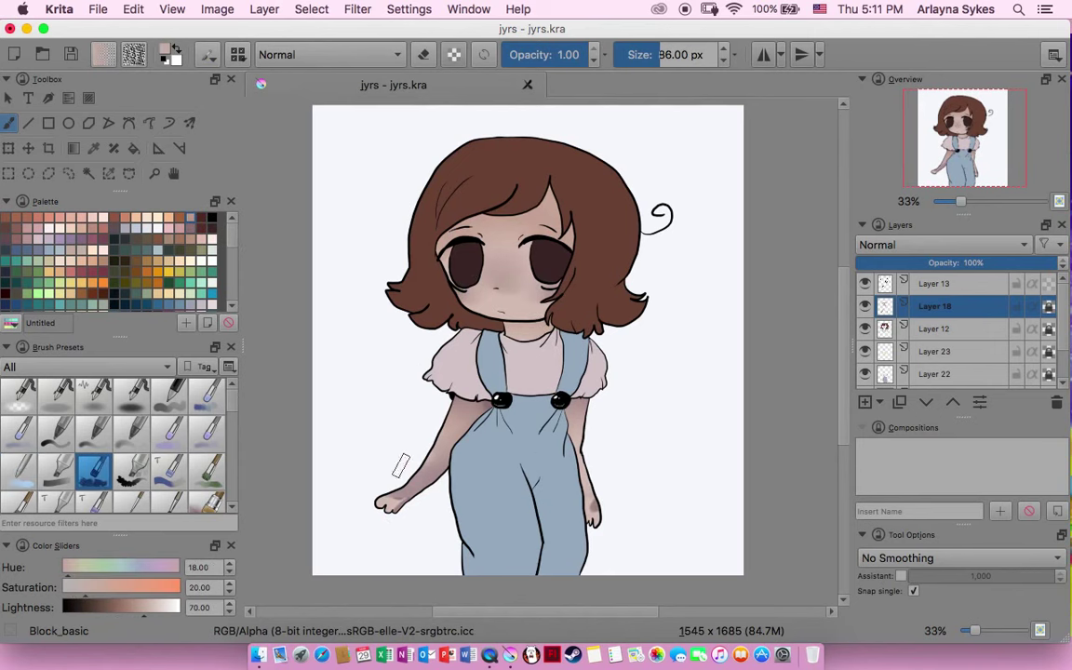
# Add muted purple shadows on the nose and under the eyes, and blend them with Blender_Blur at 80 px.
pyautogui.moveTo(490, 280); pyautogui.dragTo(510, 281)
pyautogui.press('/')
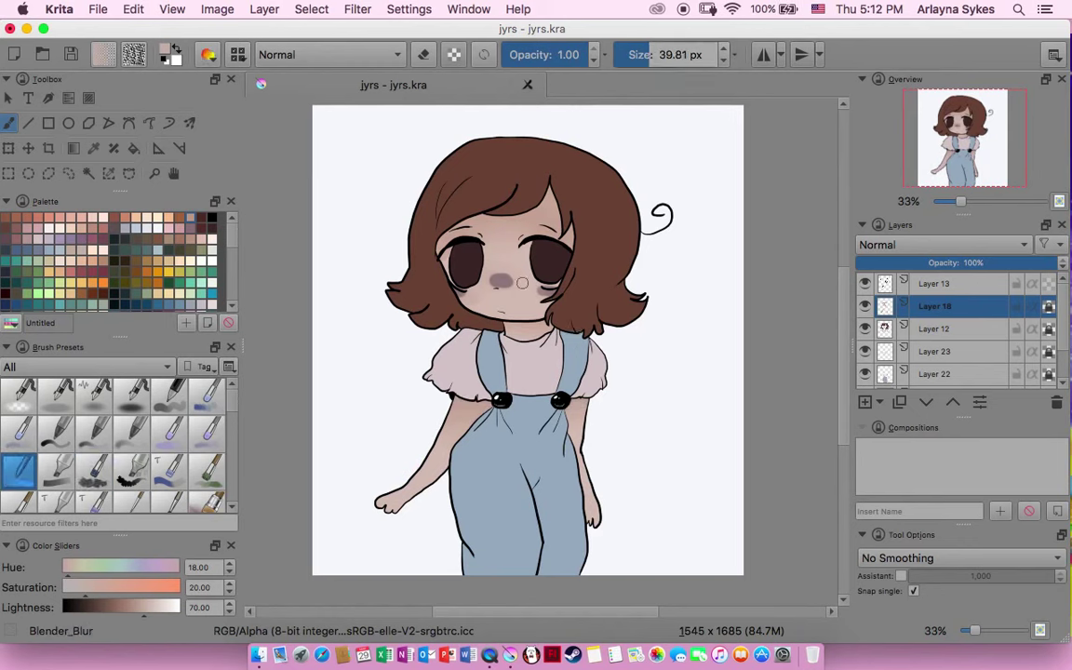
pyautogui.press(']')
pyautogui.press(']')
pyautogui.press(']')
pyautogui.press(']')
pyautogui.press(']')
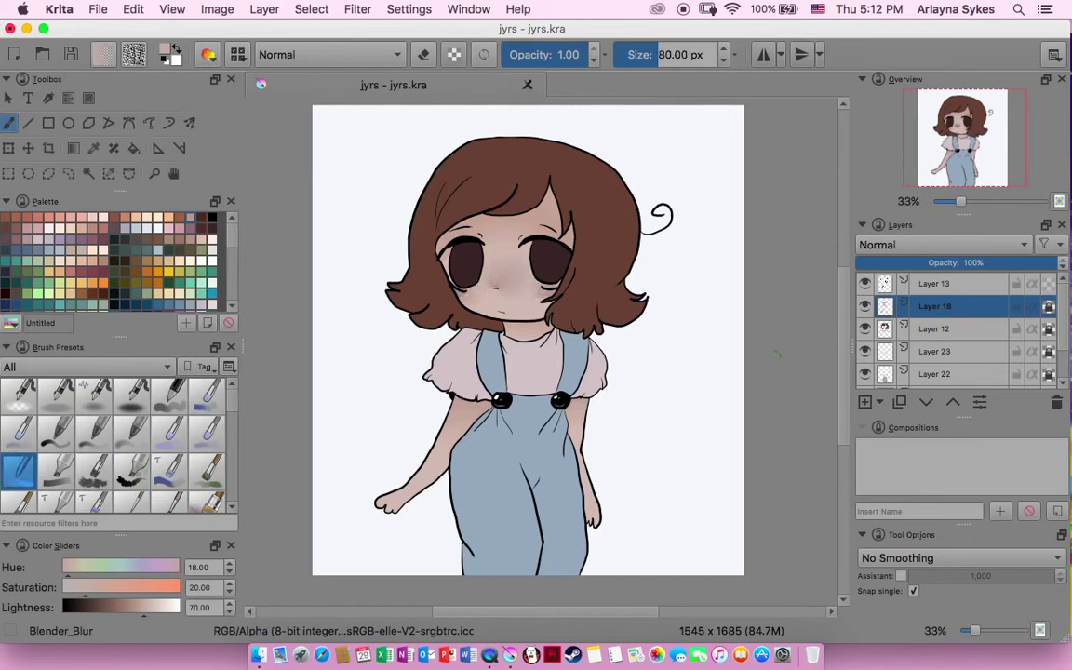
# Paint warm brown shadows of hue 22, saturation 44, lightness 42 on the nose and upper arms with Block_basic, and blend them with Blender_Blur.
pyautogui.click(213, 240)
pyautogui.press('/')
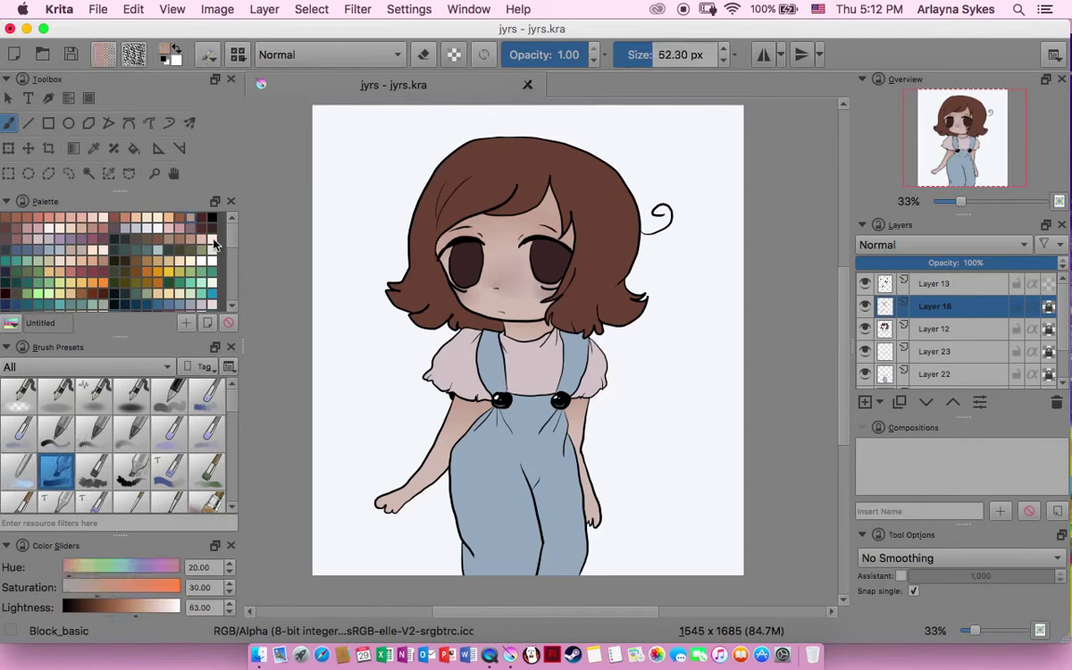
pyautogui.keyDown('ctrl'); pyautogui.click(517, 398); pyautogui.keyUp('ctrl')
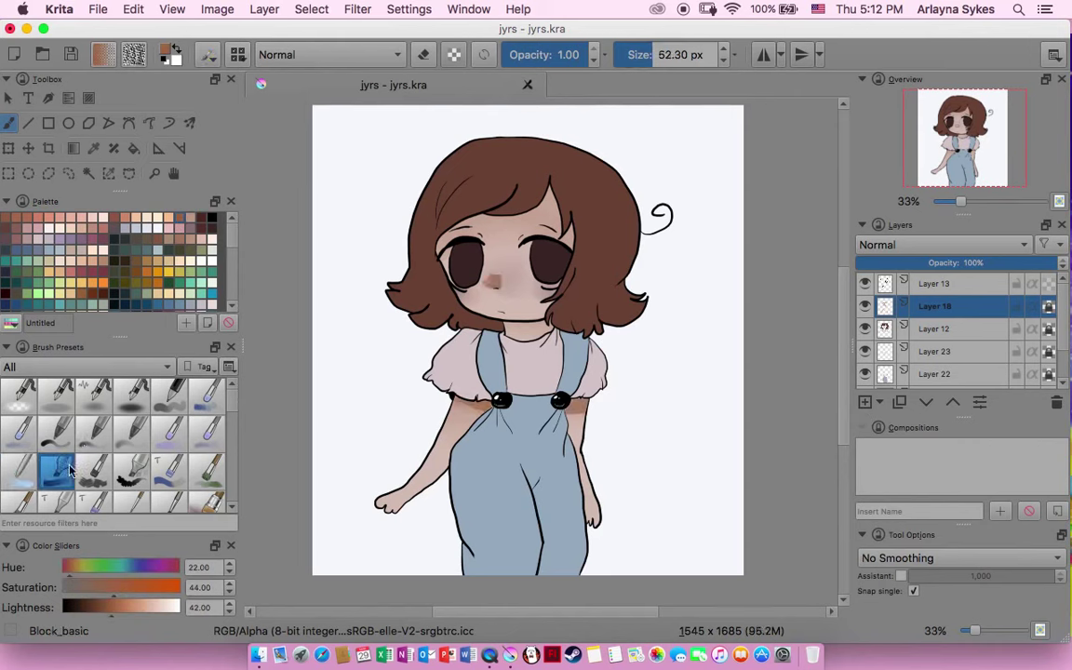
pyautogui.press('/')
pyautogui.moveTo(473, 421); pyautogui.dragTo(560, 402)
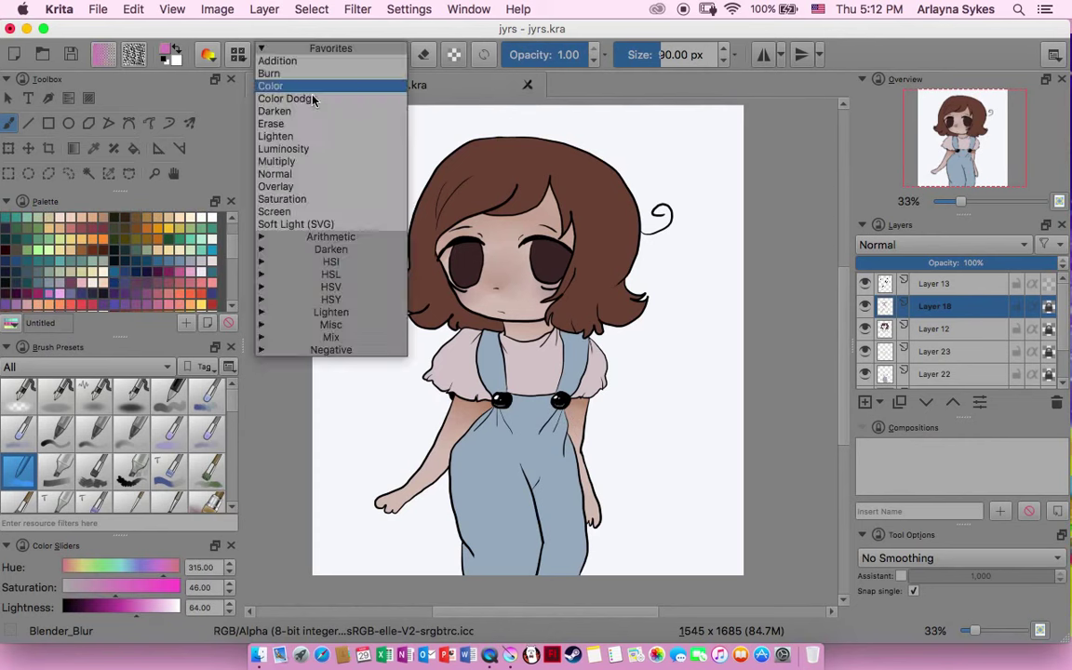
# Dab magenta blush of hue 315, saturation 46, lightness 64 on the nose and under both eyes in Normal mode, and blur it.
pyautogui.press('/')
pyautogui.hotkey('alt', 'shift', 'm')
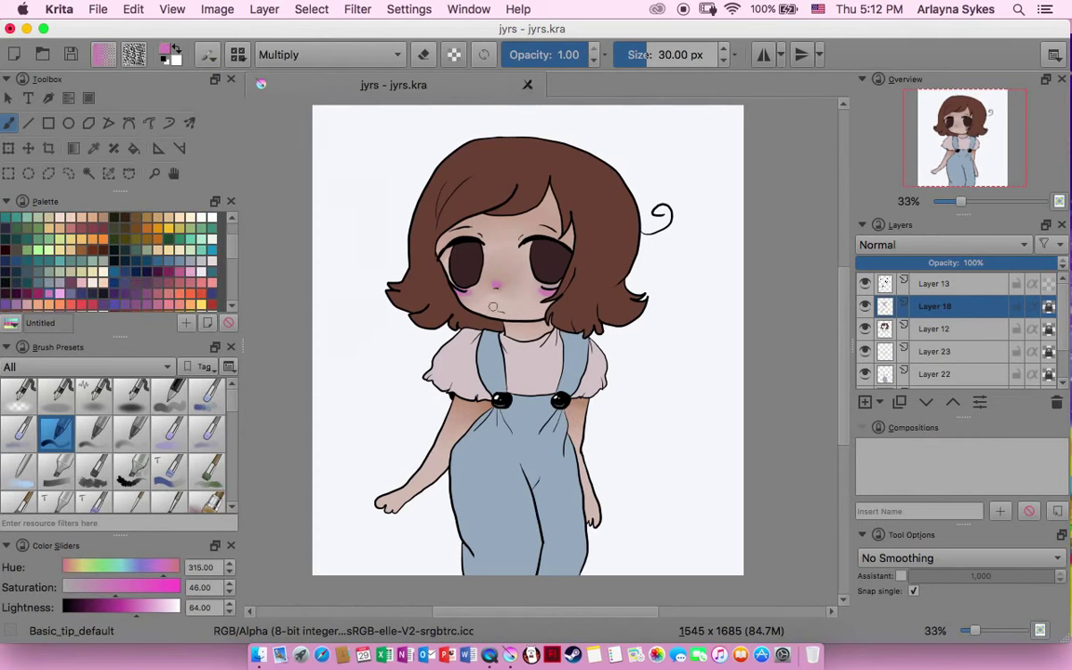
pyautogui.click(376, 56)
pyautogui.click(279, 70)
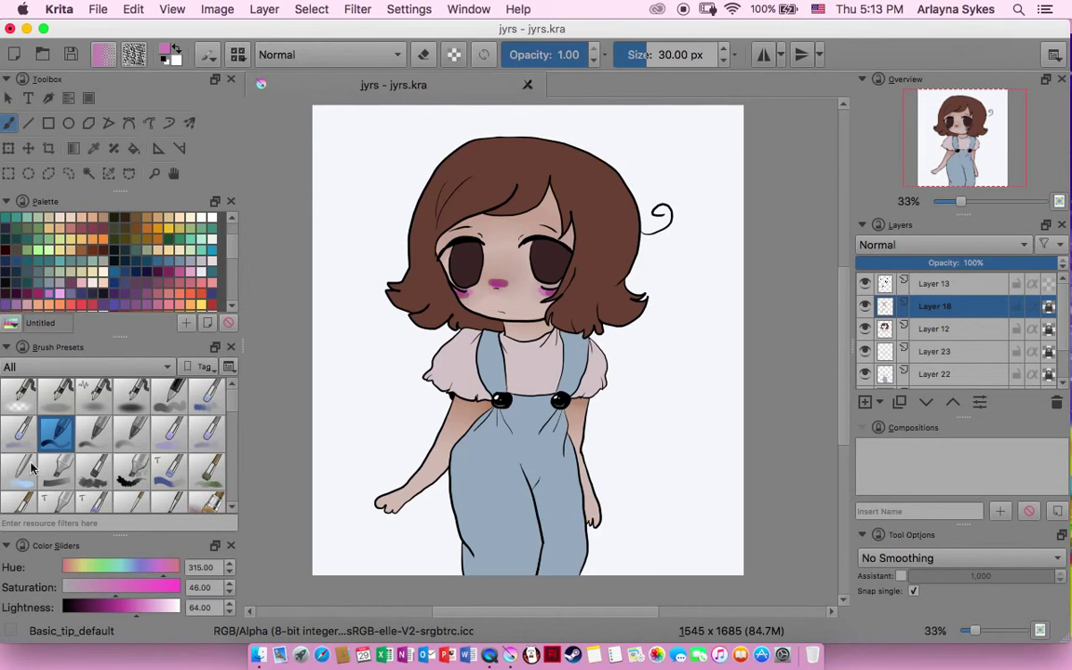
pyautogui.press('/')
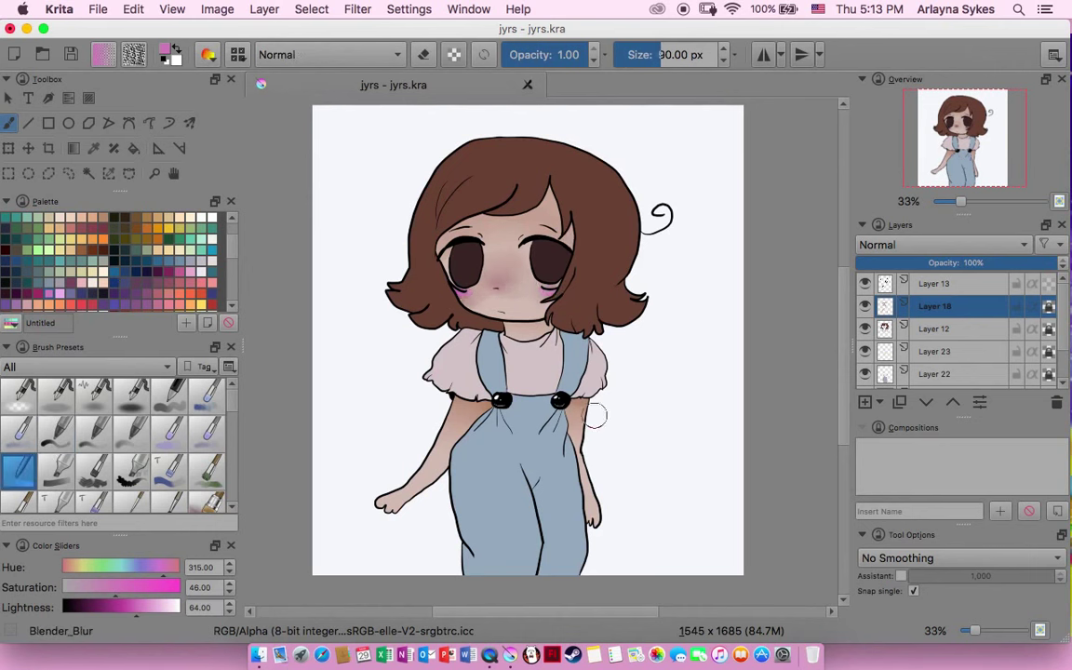
# Shade the hair beside the face and neck on Layer 12 with dark brown of hue 353, saturation 31, lightness 17.
pyautogui.click(934, 328)
pyautogui.scroll(-2, 8, 253)
pyautogui.click(7, 253)
pyautogui.press('/')
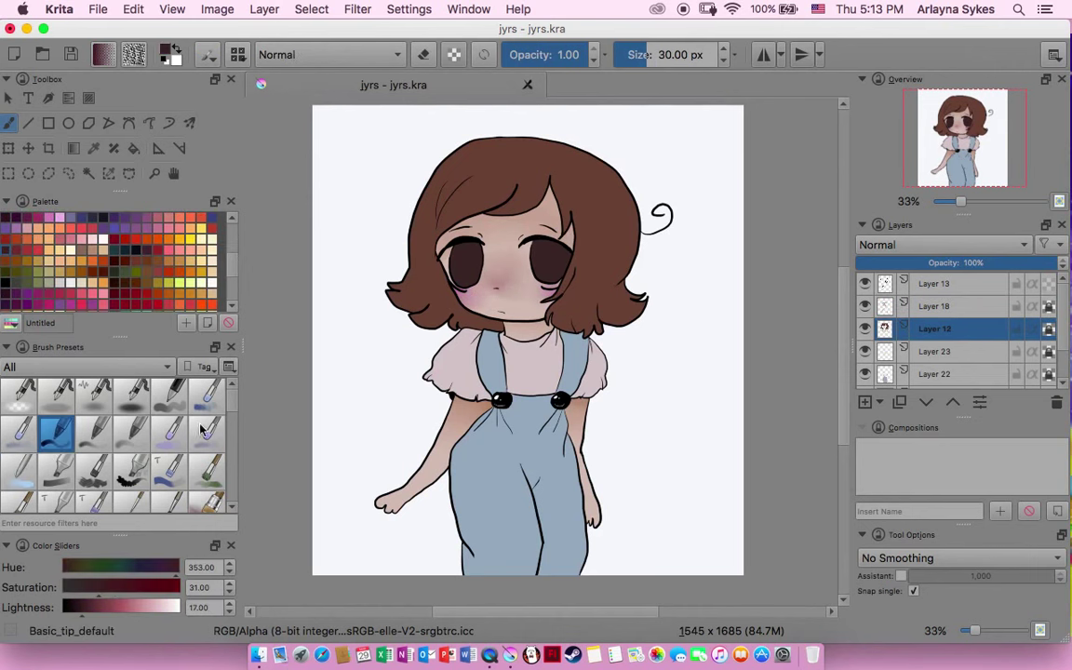
pyautogui.click(168, 465)
pyautogui.moveTo(466, 321); pyautogui.dragTo(476, 342)
pyautogui.moveTo(445, 269); pyautogui.dragTo(454, 294)
pyautogui.moveTo(562, 274)
pyautogui.mouseDown()
pyautogui.moveTo(569, 305)
pyautogui.moveTo(587, 300)
pyautogui.mouseUp()
pyautogui.press('/')
# Shade the crown and outer edge of the hair with the Basic_tip_gaussian brush at 42 px, and blend with Blender_Blur at 90 px.
pyautogui.click(131, 428)
pyautogui.moveTo(468, 165)
pyautogui.mouseDown()
pyautogui.moveTo(445, 193)
pyautogui.moveTo(488, 158)
pyautogui.mouseUp()
pyautogui.press('/')
pyautogui.moveTo(414, 200)
pyautogui.mouseDown()
pyautogui.moveTo(473, 163)
pyautogui.moveTo(428, 186)
pyautogui.moveTo(480, 172)
pyautogui.mouseUp()
pyautogui.press('/')
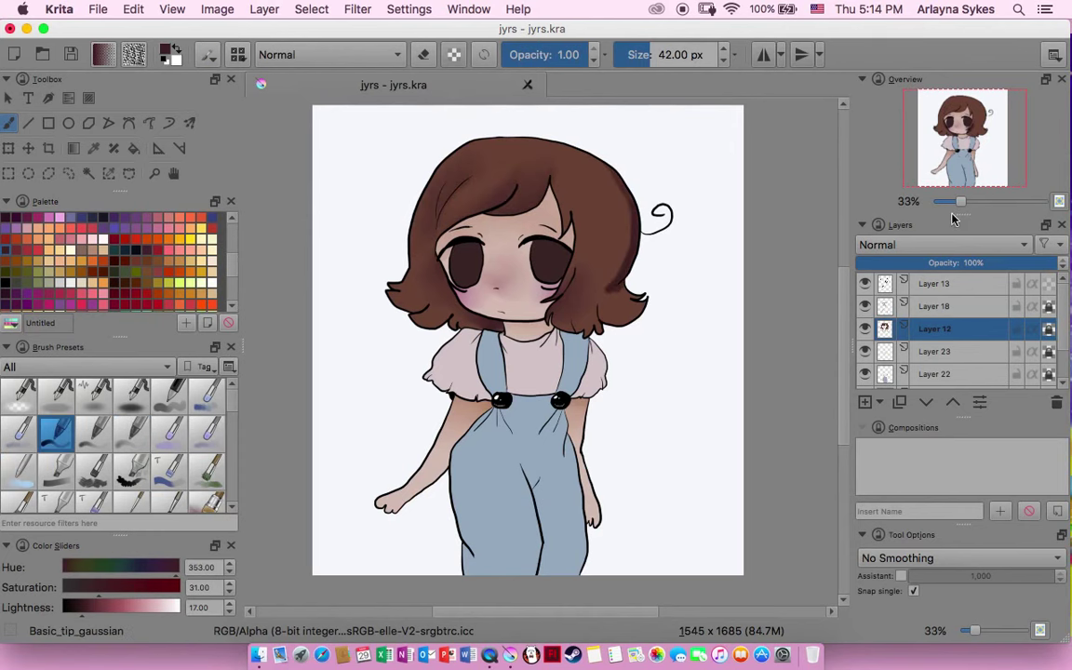
pyautogui.press('+')
pyautogui.press('/')
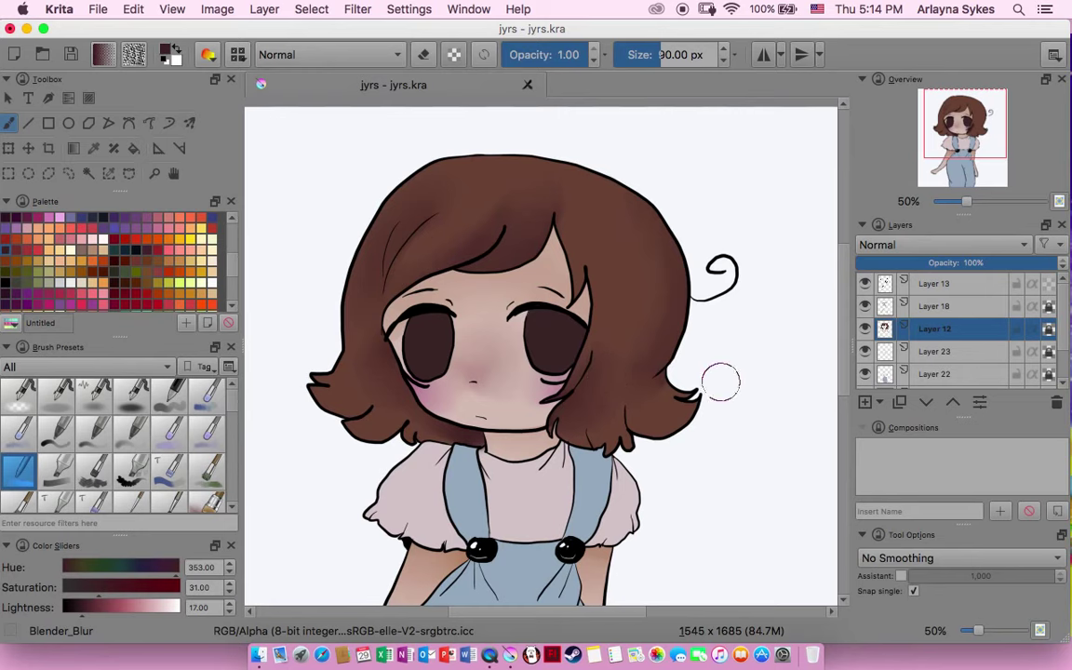
# Paint grey shadows of hue 337, saturation 3, lightness 44 on the shirt collar and sleeves with the Basic_mix brush at 50 px.
pyautogui.click(167, 51)
pyautogui.moveTo(139, 367); pyautogui.dragTo(172, 370)
pyautogui.click(262, 436)
pyautogui.click(168, 469)
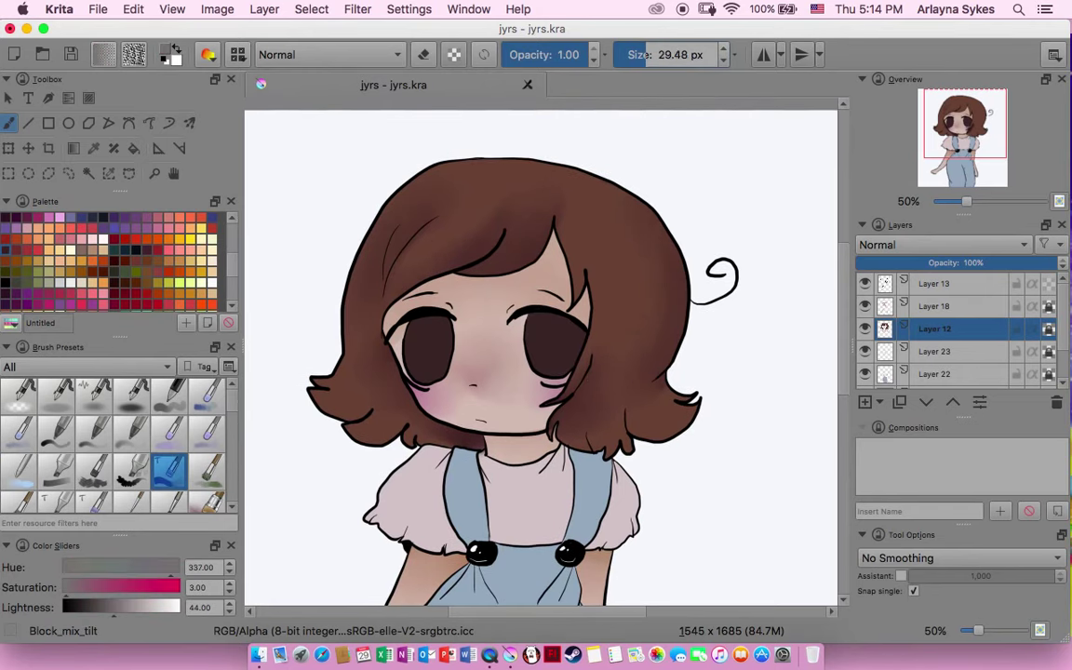
pyautogui.moveTo(656, 54); pyautogui.dragTo(642, 54)
pyautogui.scroll(-3, 540, 354)
pyautogui.moveTo(522, 352)
pyautogui.mouseDown()
pyautogui.moveTo(502, 279)
pyautogui.moveTo(563, 367)
pyautogui.mouseUp()
pyautogui.press('/')
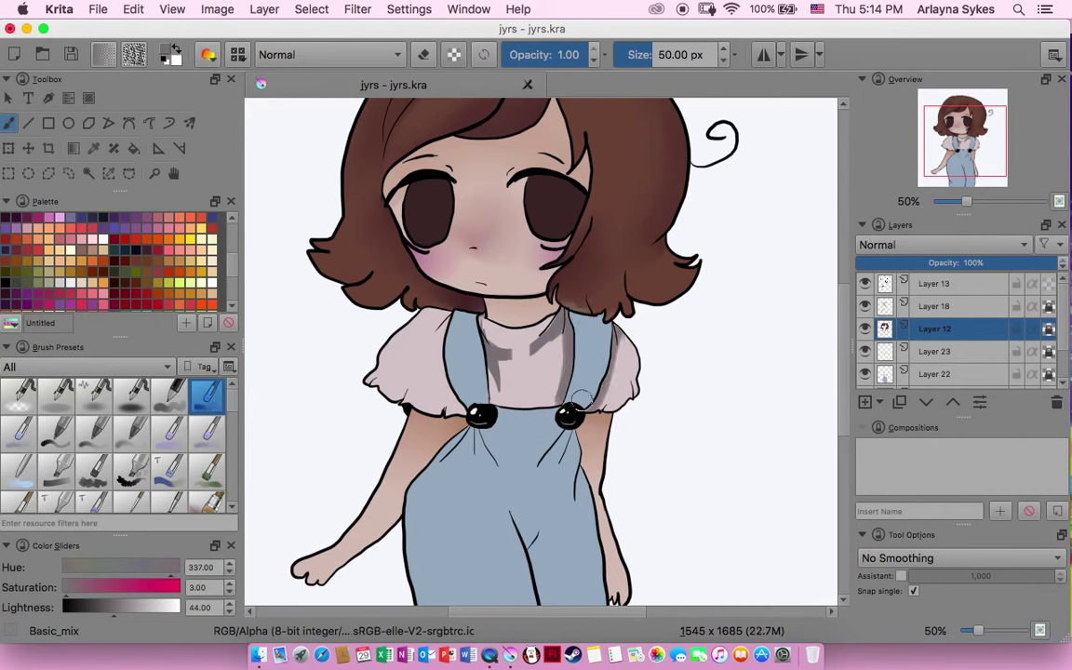
pyautogui.moveTo(409, 288)
pyautogui.mouseDown()
pyautogui.moveTo(419, 373)
pyautogui.moveTo(450, 326)
pyautogui.mouseUp()
pyautogui.moveTo(400, 288); pyautogui.dragTo(409, 367)
# Blend the grey shadows across the shirt body and sleeves with the Blender_Blur brush at about 59 px.
pyautogui.press('/')
pyautogui.moveTo(437, 298); pyautogui.dragTo(503, 353)
pyautogui.moveTo(438, 321); pyautogui.dragTo(521, 363)
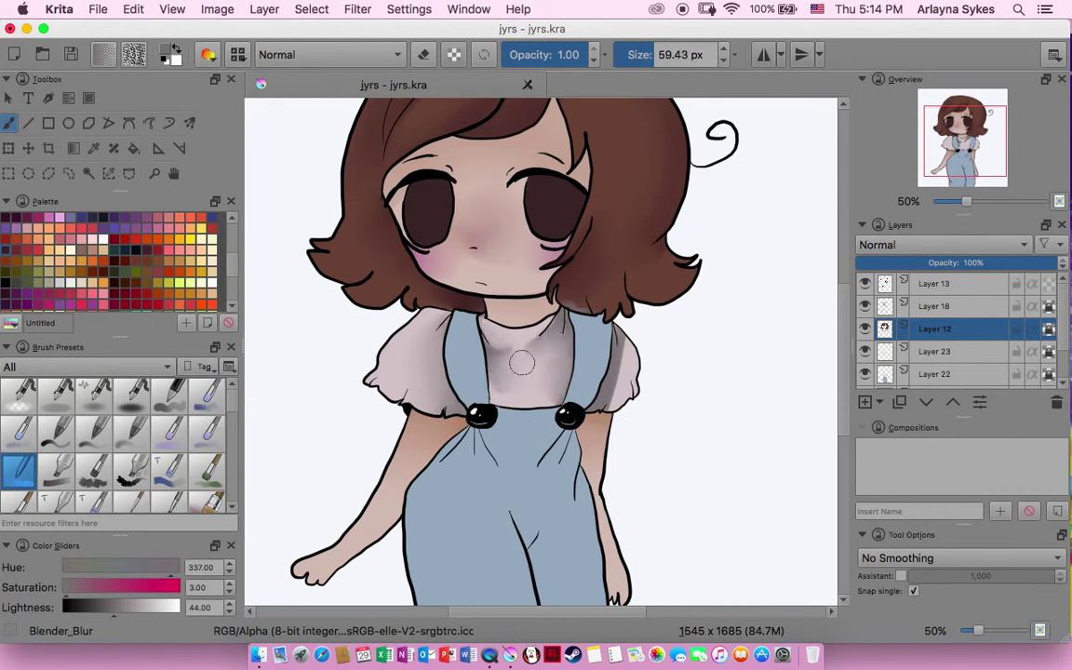
pyautogui.moveTo(560, 402)
pyautogui.mouseDown()
pyautogui.moveTo(632, 342)
pyautogui.moveTo(637, 397)
pyautogui.mouseUp()
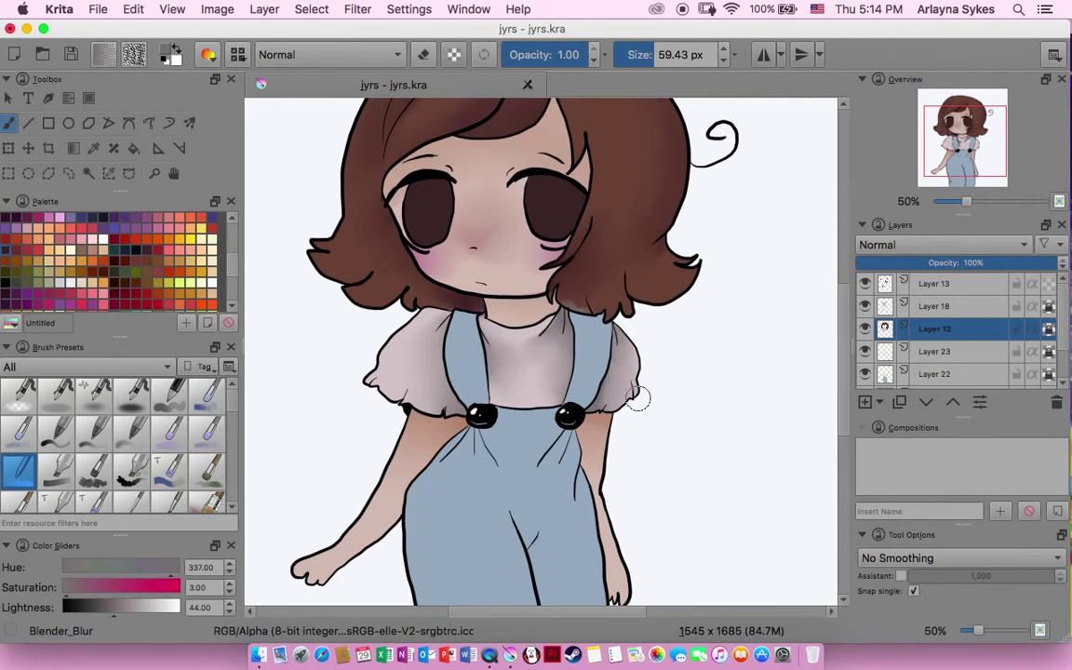
# Lighten the shirt and sleeves with mauve pink of hue 346, saturation 9, lightness 74 using Block_basic at 86 px, and blend it in.
pyautogui.click(166, 51)
pyautogui.click(212, 266)
pyautogui.click(263, 437)
pyautogui.click(55, 470)
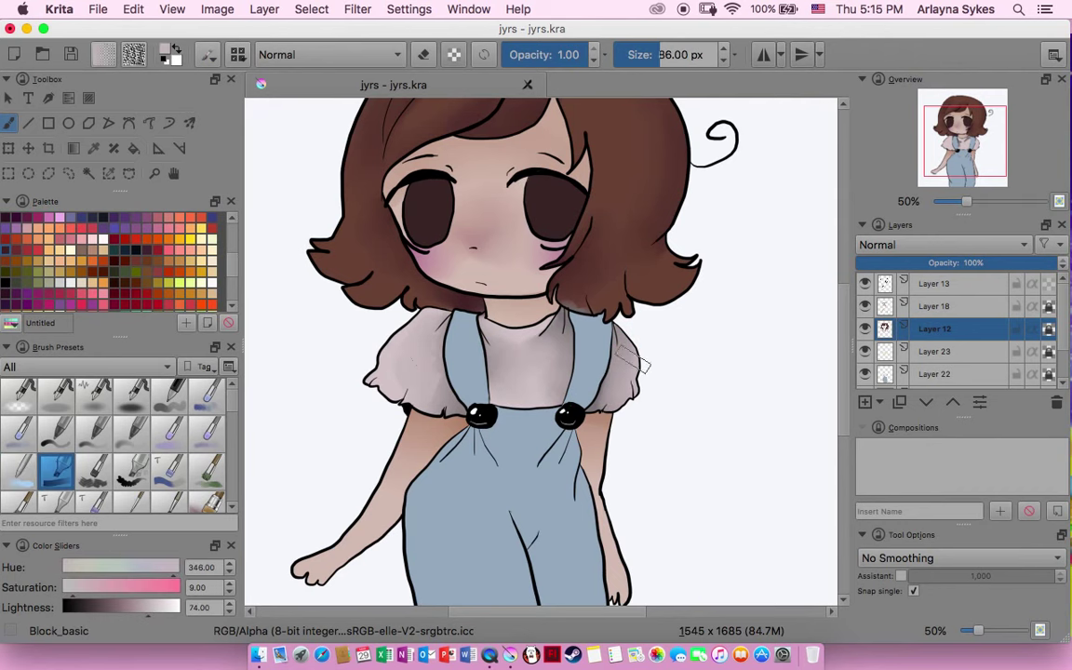
pyautogui.press('/')
pyautogui.moveTo(627, 394); pyautogui.dragTo(577, 335)
pyautogui.press('/')
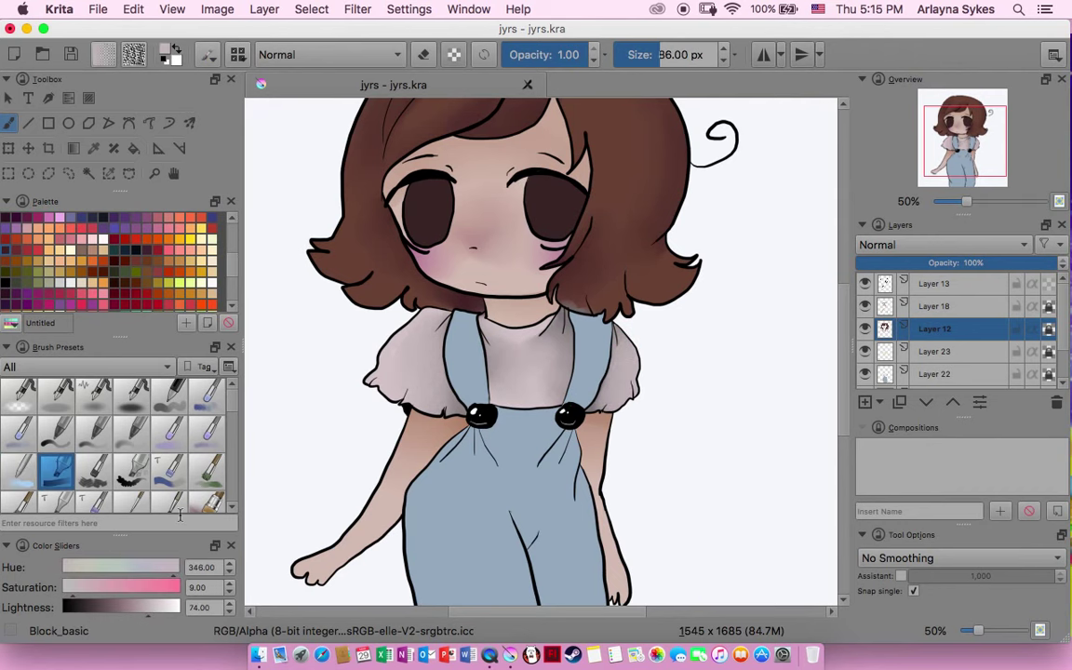
pyautogui.press('/')
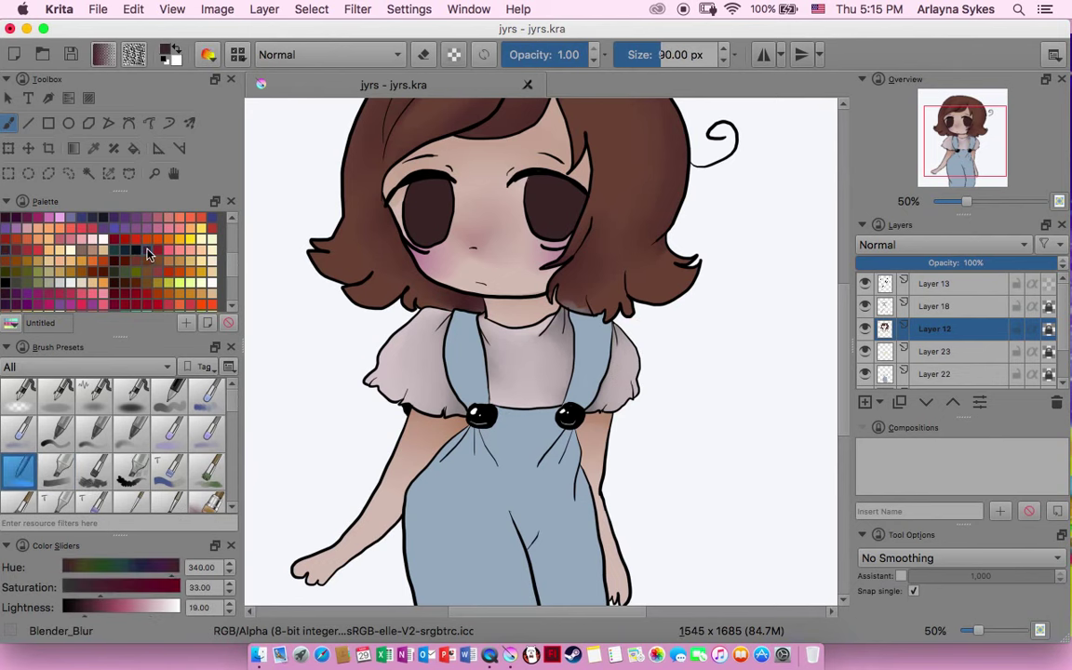
# Deepen the hair beside the neck with hue 340, saturation 33, lightness 19, and blend it with Blender_Blur at about 56 px.
pyautogui.click(56, 430)
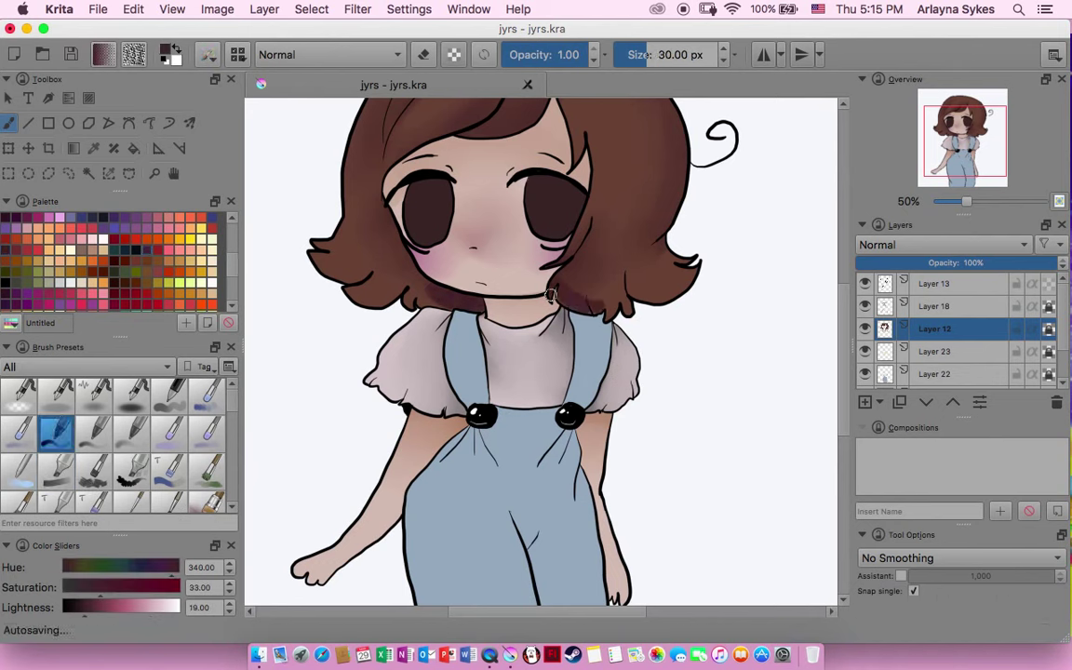
pyautogui.press('/')
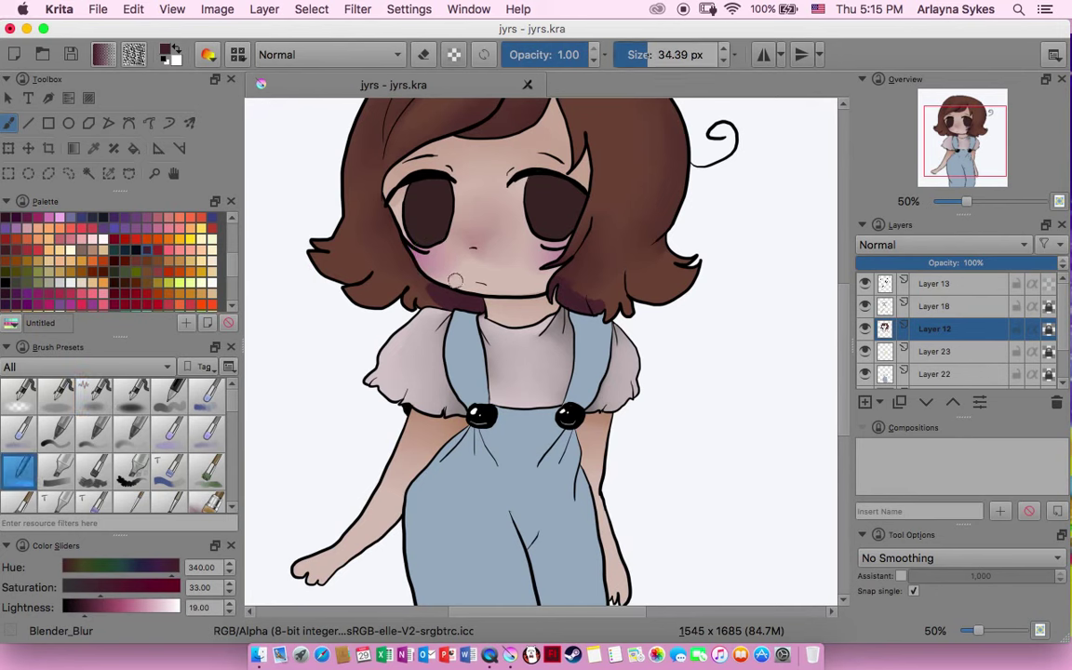
pyautogui.click(657, 57)
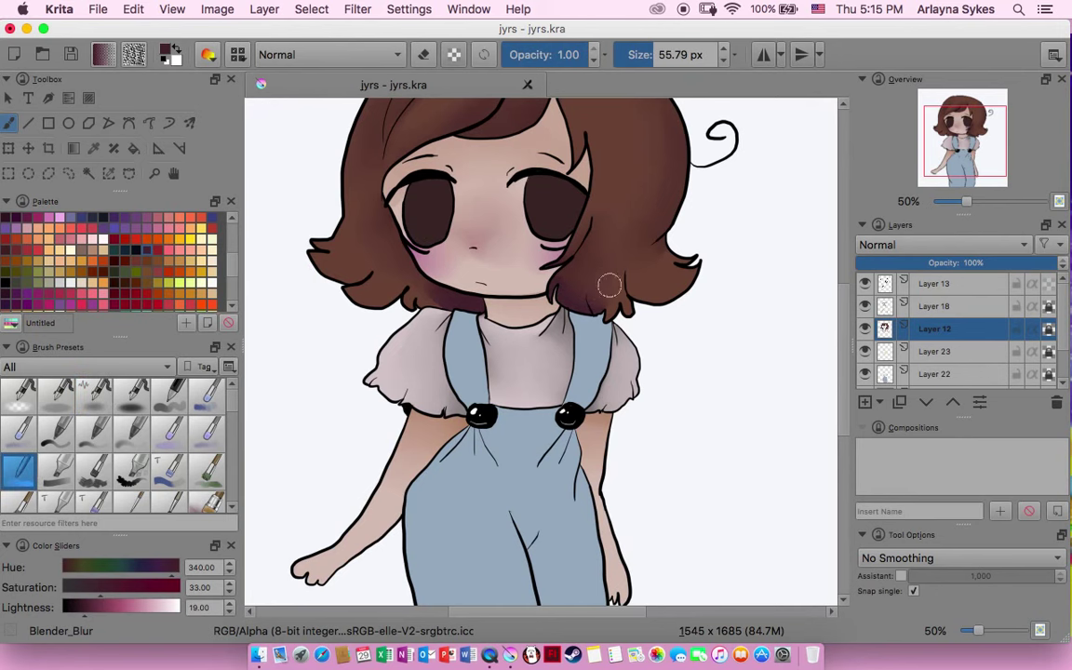
# Reset the paint colour to black on the overalls' Layer 22, and save the document.
pyautogui.scroll(-3, 828, 291)
pyautogui.click(888, 367)
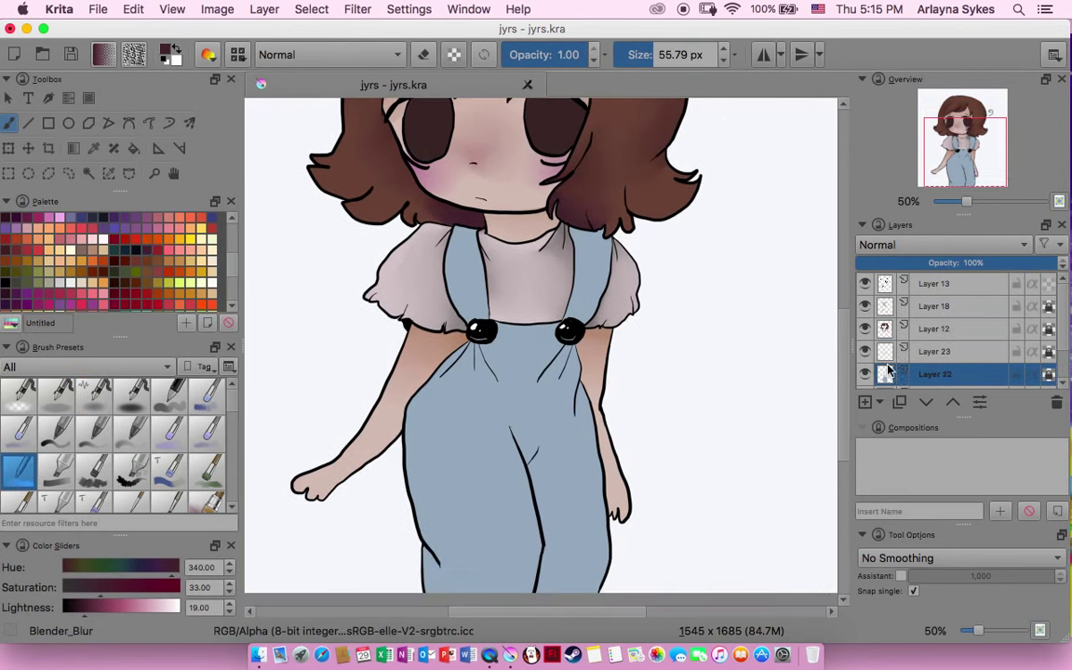
pyautogui.click(169, 54)
pyautogui.click(256, 437)
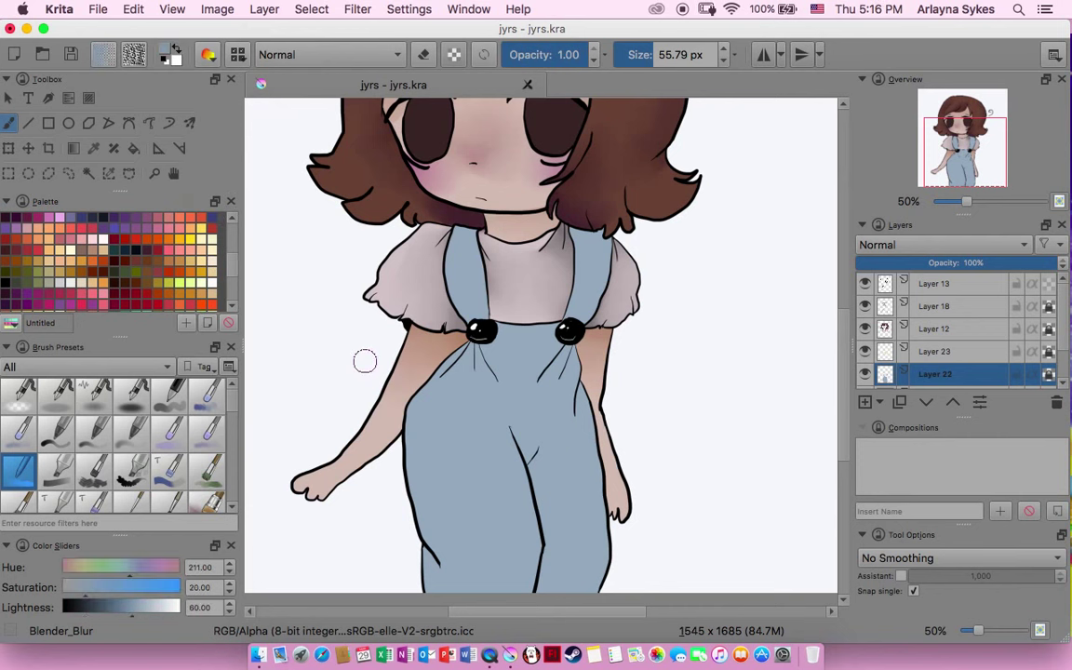
pyautogui.press('d')
pyautogui.press('super+s')
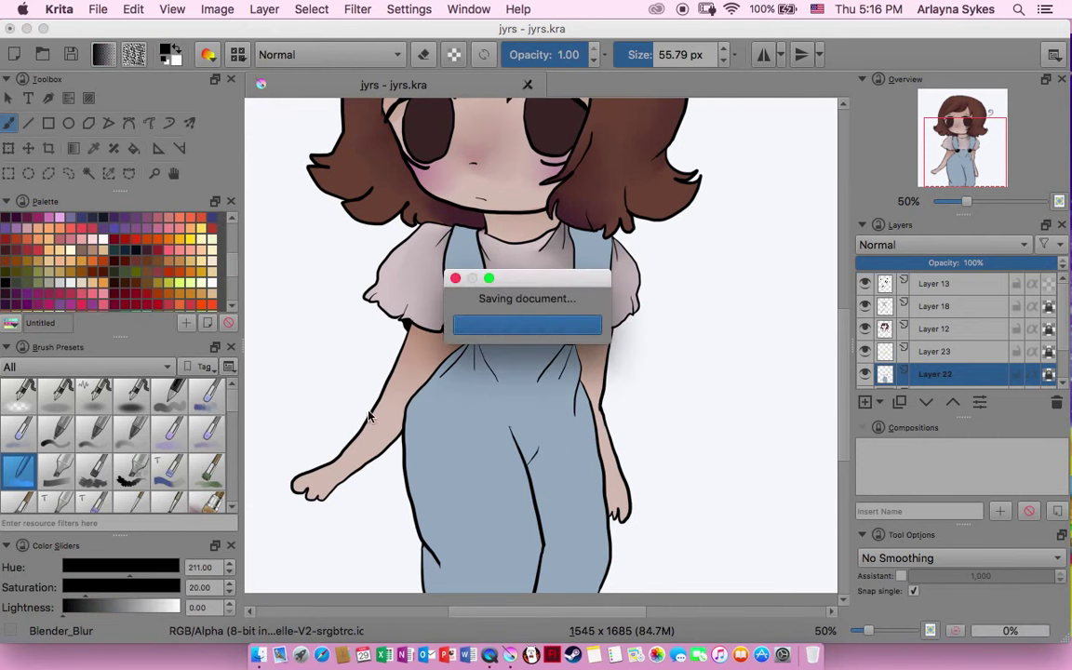
# Shade the overalls with grey-blue of hue 213, saturation 14, lightness 44 using Block_basic at about 59 px, and blend it with Blender_Blur at 90 px.
pyautogui.press('/')
pyautogui.click(656, 57)
pyautogui.scroll(-2, 437, 372)
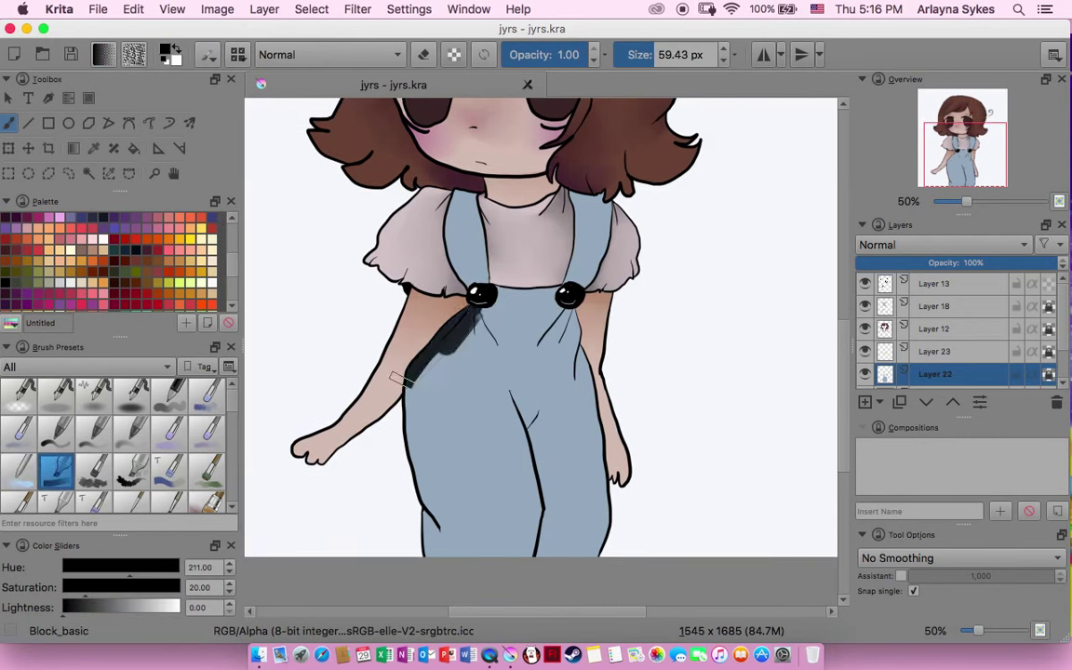
pyautogui.click(168, 53)
pyautogui.click(188, 409)
pyautogui.click(261, 437)
pyautogui.moveTo(424, 279)
pyautogui.mouseDown()
pyautogui.moveTo(386, 484)
pyautogui.moveTo(405, 502)
pyautogui.mouseUp()
pyautogui.moveTo(511, 353); pyautogui.dragTo(466, 502)
pyautogui.moveTo(484, 307); pyautogui.dragTo(530, 358)
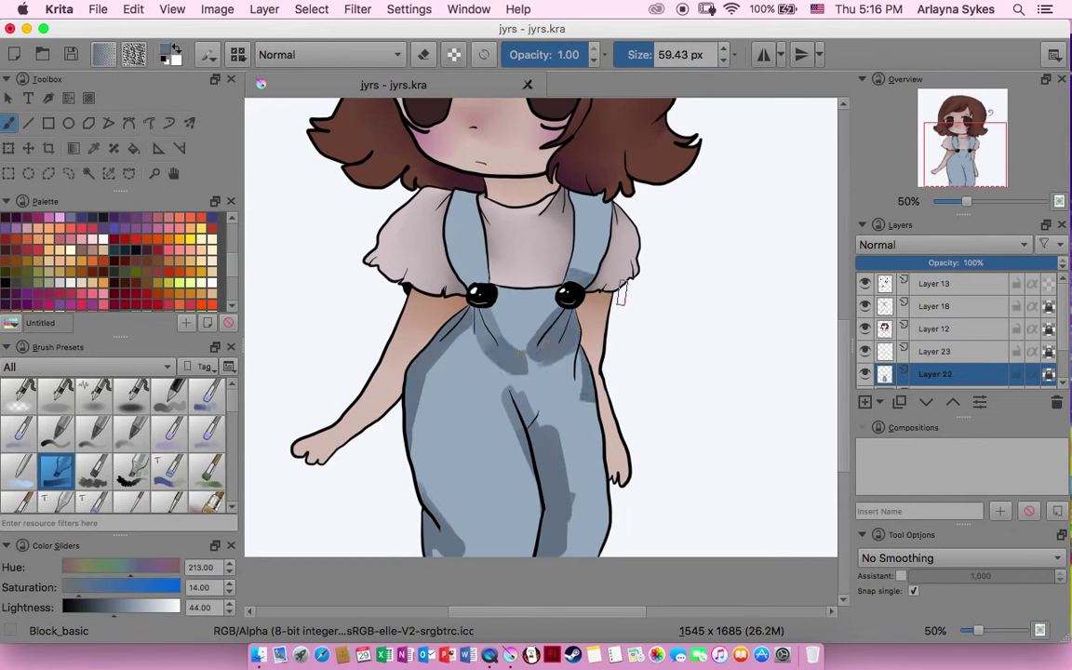
pyautogui.click(21, 471)
pyautogui.moveTo(480, 258)
pyautogui.mouseDown()
pyautogui.moveTo(592, 264)
pyautogui.moveTo(580, 242)
pyautogui.moveTo(539, 366)
pyautogui.moveTo(548, 407)
pyautogui.moveTo(586, 459)
pyautogui.moveTo(546, 416)
pyautogui.moveTo(526, 361)
pyautogui.moveTo(433, 505)
pyautogui.moveTo(446, 527)
pyautogui.moveTo(505, 322)
pyautogui.mouseUp()
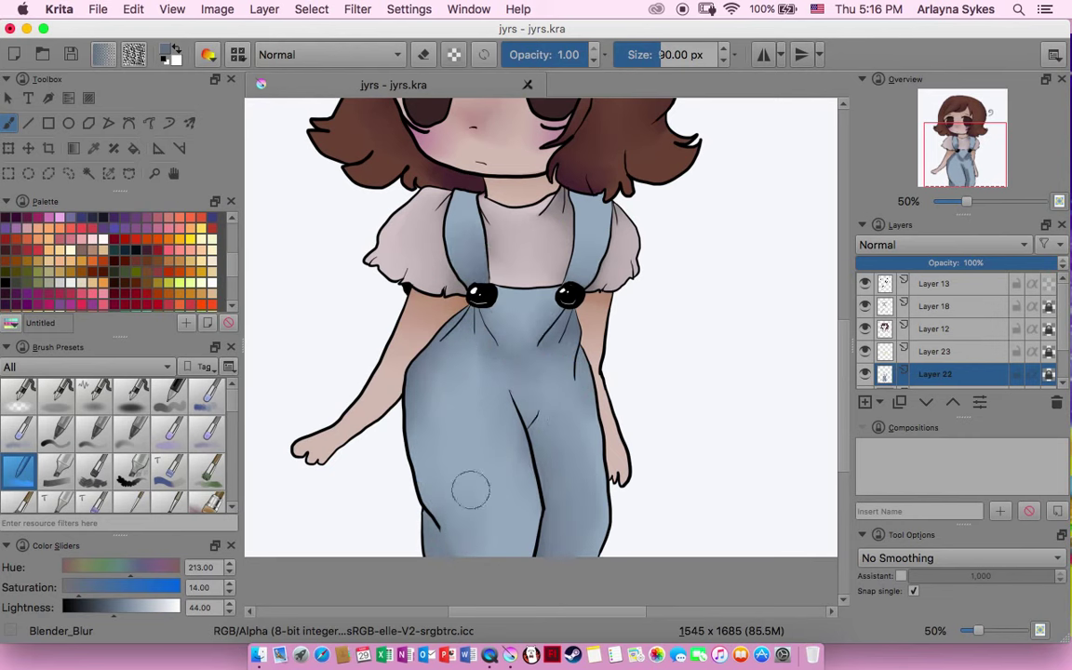
# Paint pale blue highlights on both legs of the overalls with hue 224, saturation 40, lightness 86, using Block_fuzzy at 42 px.
pyautogui.click(131, 472)
pyautogui.keyDown('ctrl'); pyautogui.click(425, 349); pyautogui.keyUp('ctrl')
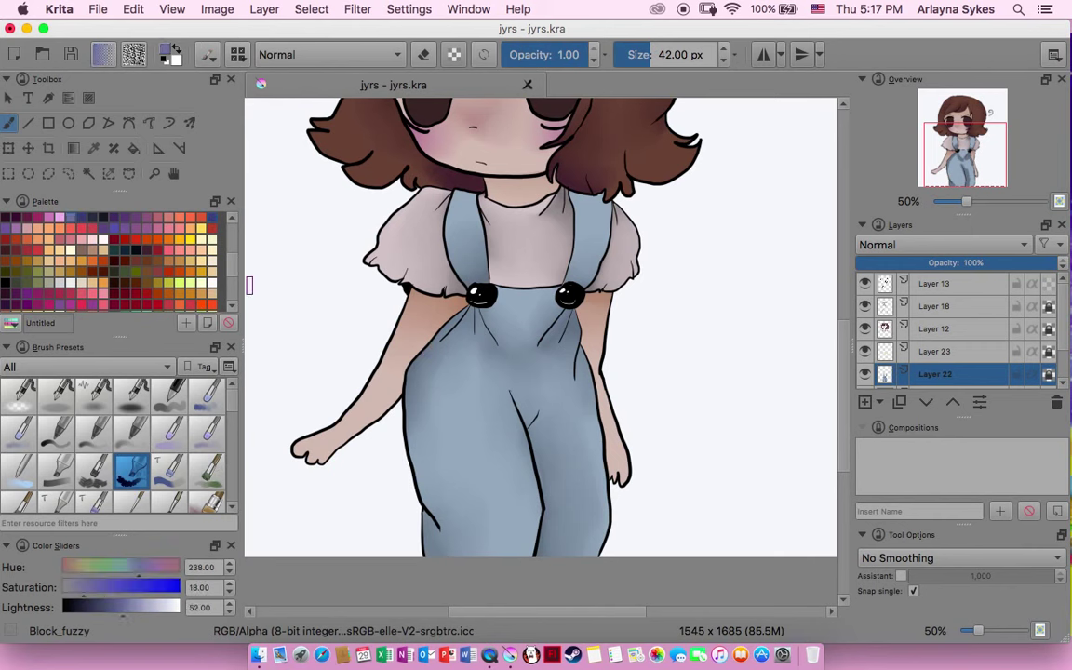
pyautogui.scroll(-2, 83, 235)
pyautogui.doubleClick(79, 216)
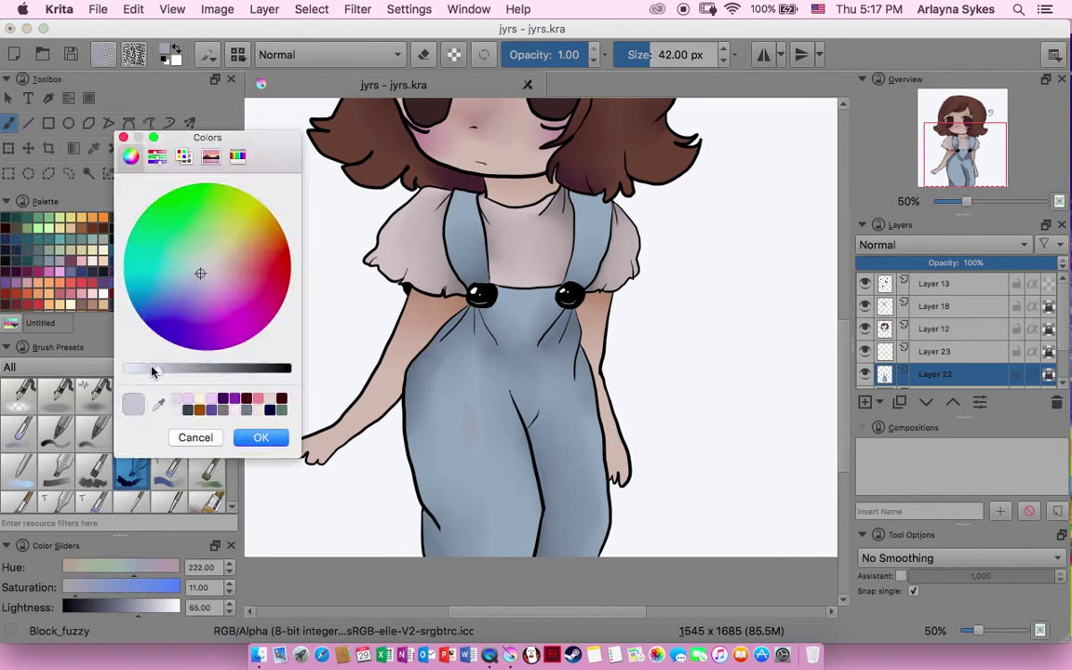
pyautogui.click(261, 437)
pyautogui.moveTo(465, 381); pyautogui.dragTo(476, 437)
pyautogui.hotkey('ctrl', 'z')
pyautogui.moveTo(465, 383); pyautogui.dragTo(479, 445)
pyautogui.moveTo(511, 482); pyautogui.dragTo(512, 520)
pyautogui.moveTo(600, 410); pyautogui.dragTo(604, 530)
# Blend the pale highlights into the legs and upper part of the overalls with Blender_Blur at 90 px.
pyautogui.press('/')
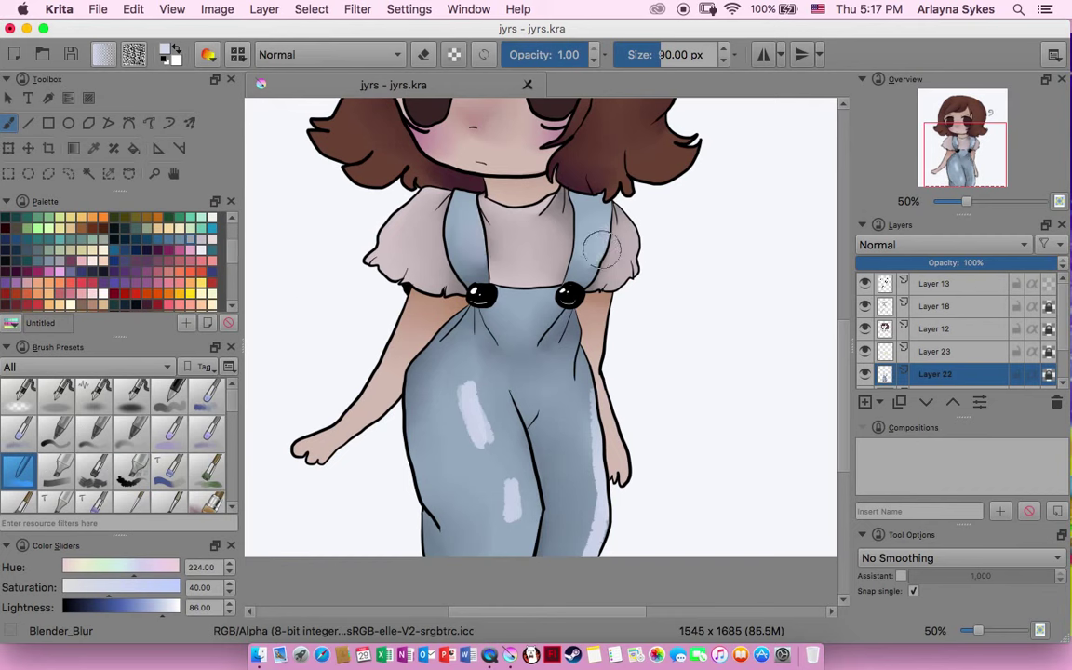
pyautogui.moveTo(460, 386)
pyautogui.mouseDown()
pyautogui.moveTo(466, 473)
pyautogui.moveTo(591, 445)
pyautogui.mouseUp()
pyautogui.moveTo(596, 400); pyautogui.dragTo(559, 544)
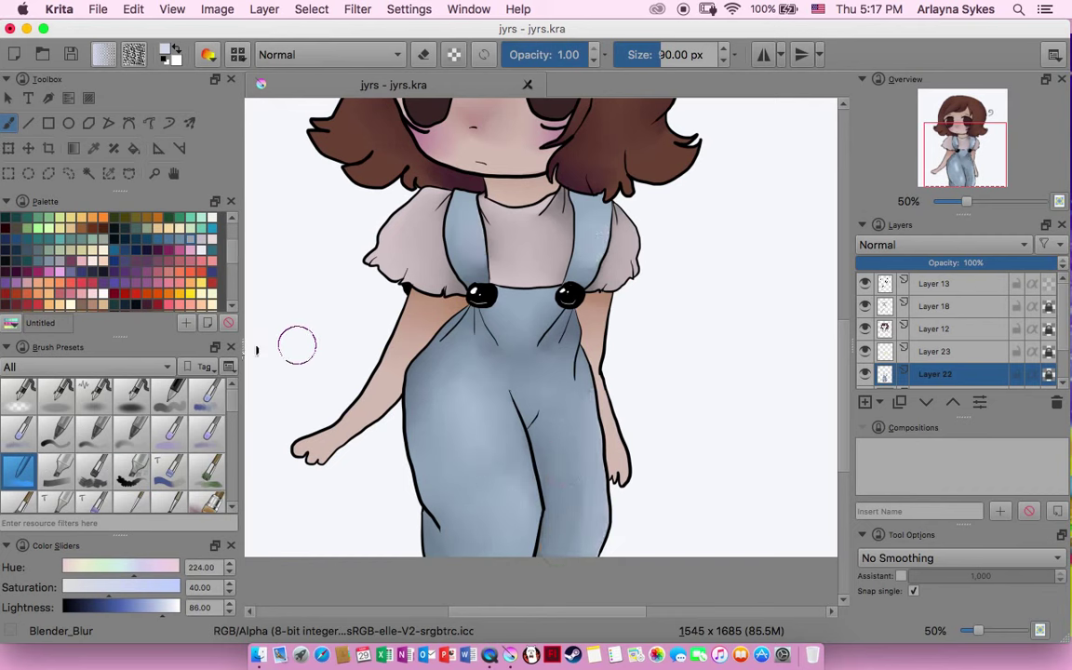
pyautogui.press('/')
pyautogui.moveTo(466, 279)
pyautogui.mouseDown()
pyautogui.moveTo(517, 335)
pyautogui.moveTo(493, 312)
pyautogui.moveTo(532, 296)
pyautogui.moveTo(477, 339)
pyautogui.mouseUp()
pyautogui.press('/')
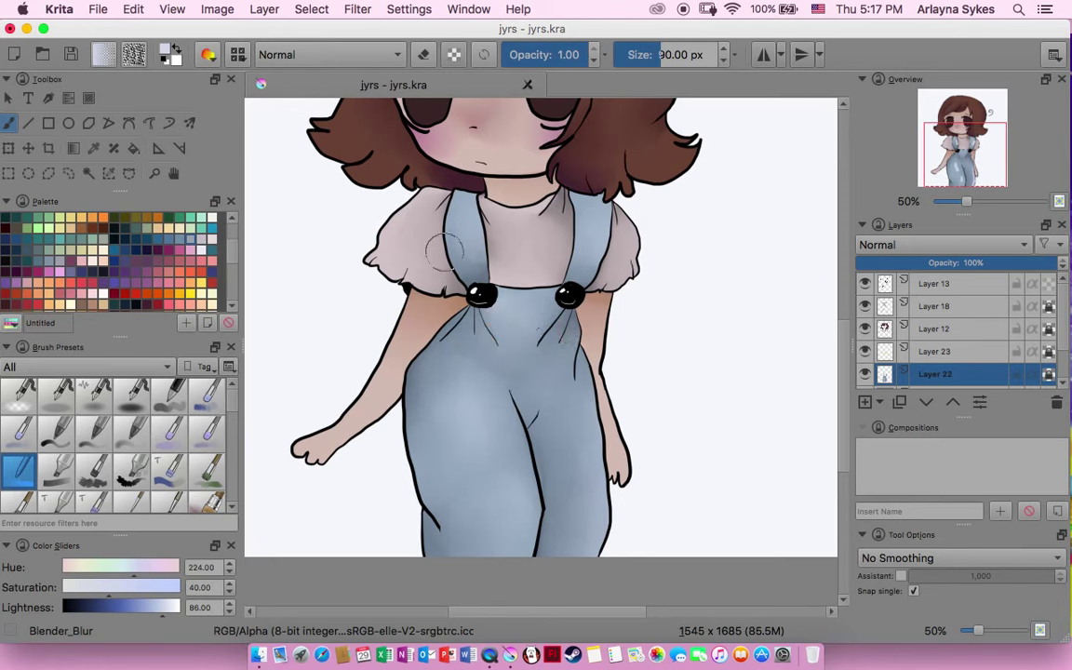
# Darken the straps above the buttons with hue 212, saturation 13, lightness 49 using Block_basic at about 32 px, and blend with Blender_Blur at 90 px.
pyautogui.click(167, 54)
pyautogui.moveTo(283, 365); pyautogui.dragTo(219, 365)
pyautogui.click(263, 437)
pyautogui.press('/')
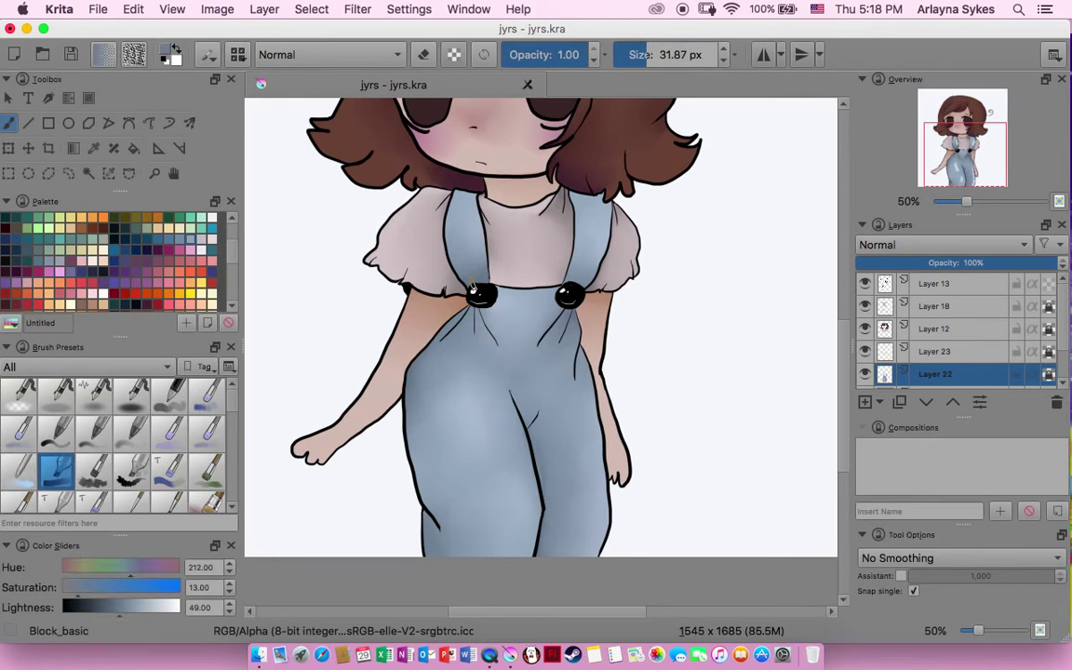
pyautogui.click(29, 480)
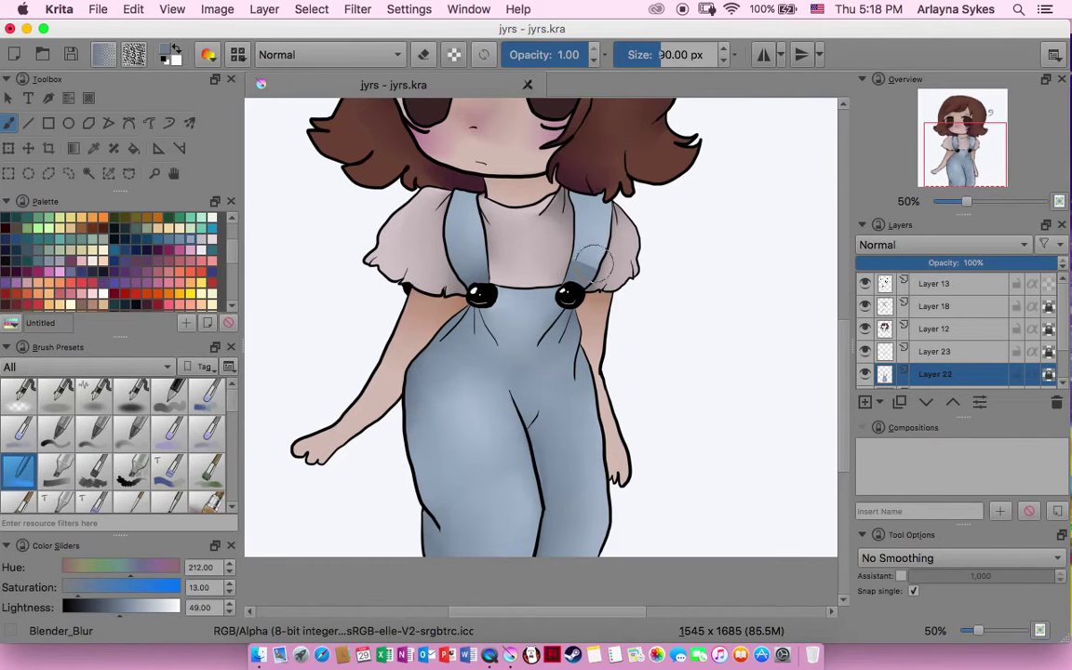
# Shade the eyes on Layer 21 with hue 345, saturation 60, lightness 7 above and hue 14, saturation 25, lightness 46 below, blending with Blender_Blur.
pyautogui.scroll(1, 741, 309)
pyautogui.scroll(5, 853, 363)
pyautogui.click(934, 373)
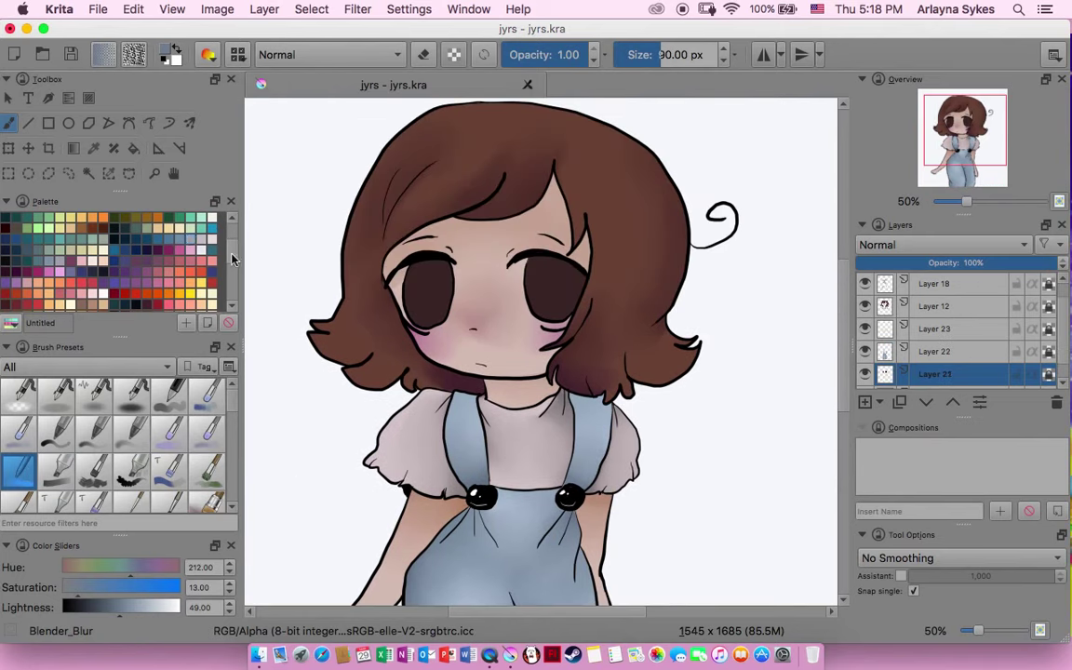
pyautogui.scroll(-3, 130, 242)
pyautogui.press('/')
pyautogui.click(60, 296)
pyautogui.press('/')
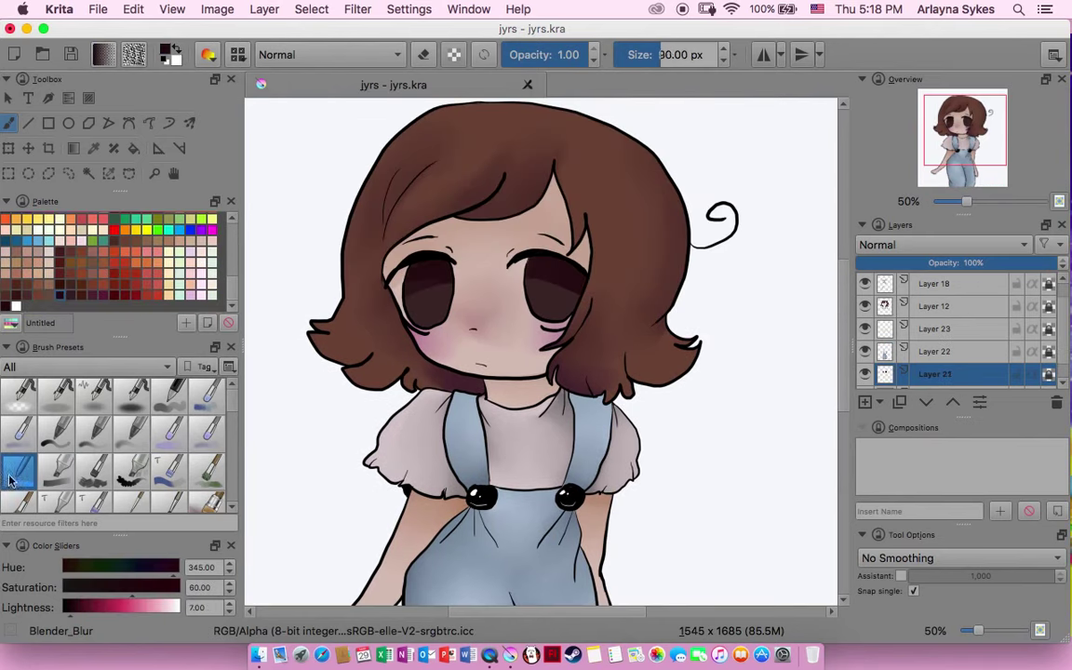
pyautogui.click(14, 287)
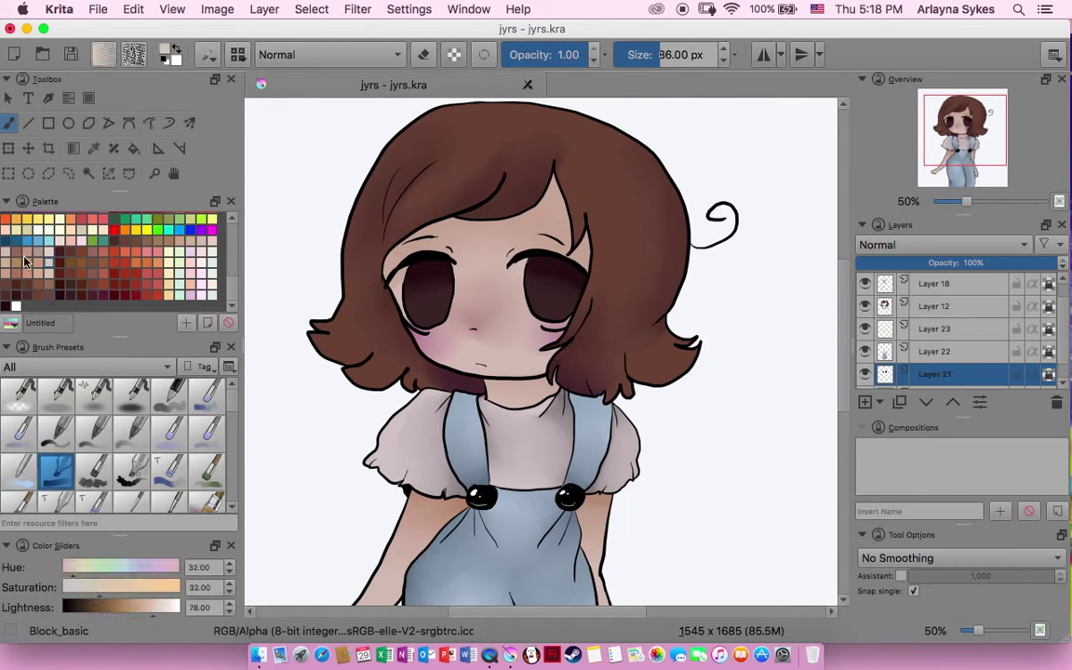
pyautogui.moveTo(544, 300); pyautogui.dragTo(578, 314)
# Merge the character's separate colour layers down into a single layer beneath the line art.
pyautogui.click(887, 307)
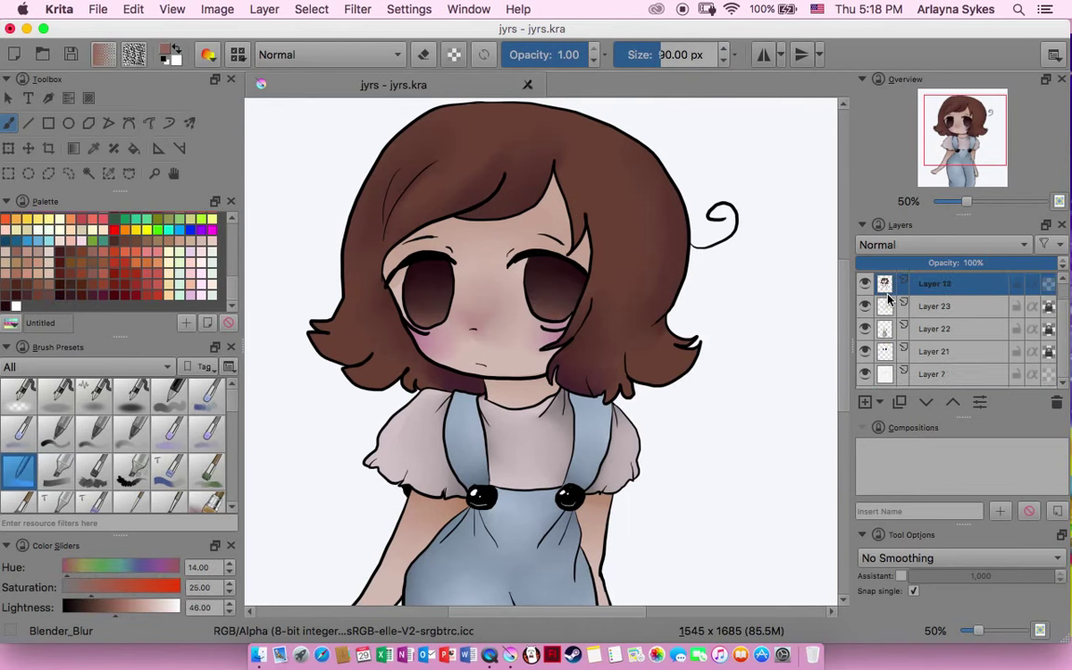
pyautogui.hotkey('ctrl', 'e')
pyautogui.hotkey('ctrl', 'e')
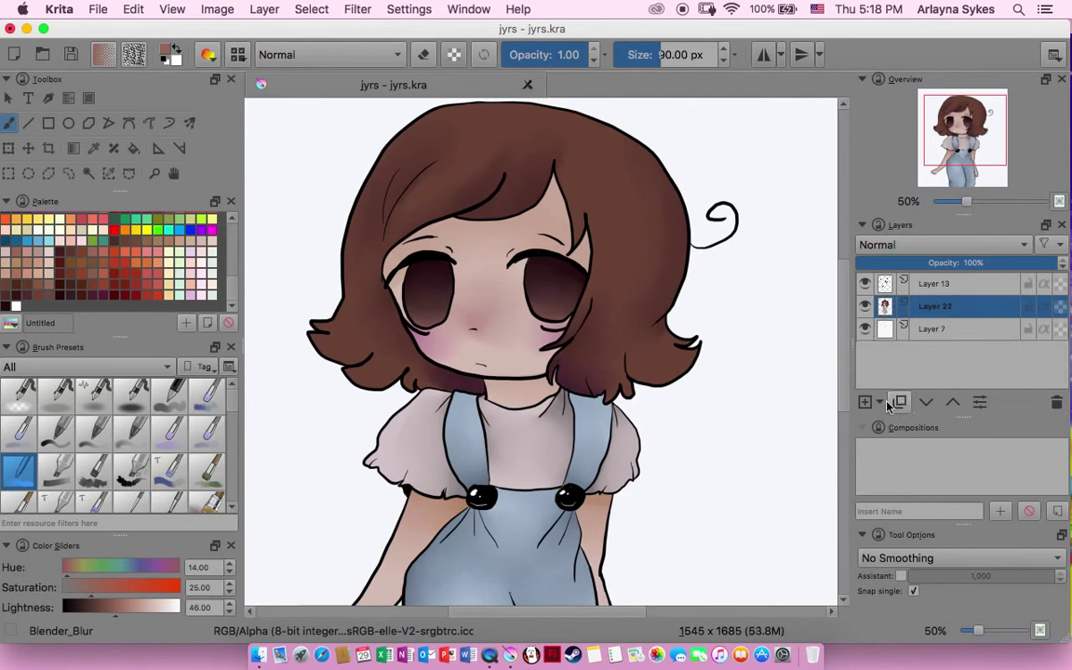
# Add two new layers above the merged colours, and paint white beside both irises on the upper one with Block_basic at about 40 px.
pyautogui.press('/')
pyautogui.moveTo(965, 202); pyautogui.dragTo(972, 209)
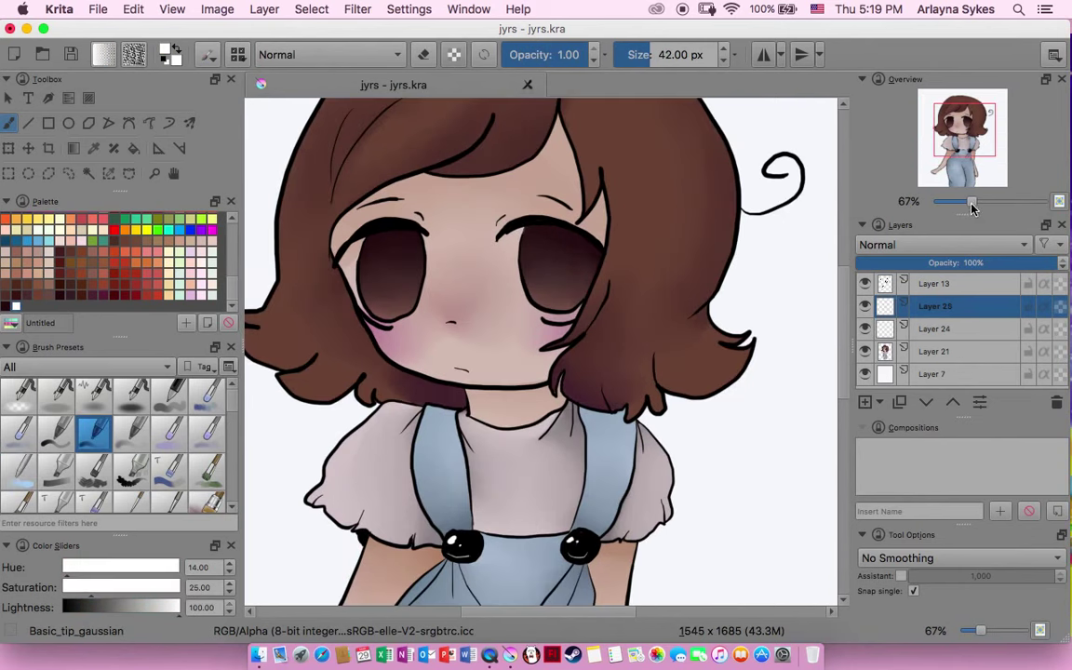
pyautogui.click(56, 468)
pyautogui.moveTo(521, 233)
pyautogui.mouseDown()
pyautogui.moveTo(575, 325)
pyautogui.moveTo(528, 240)
pyautogui.mouseUp()
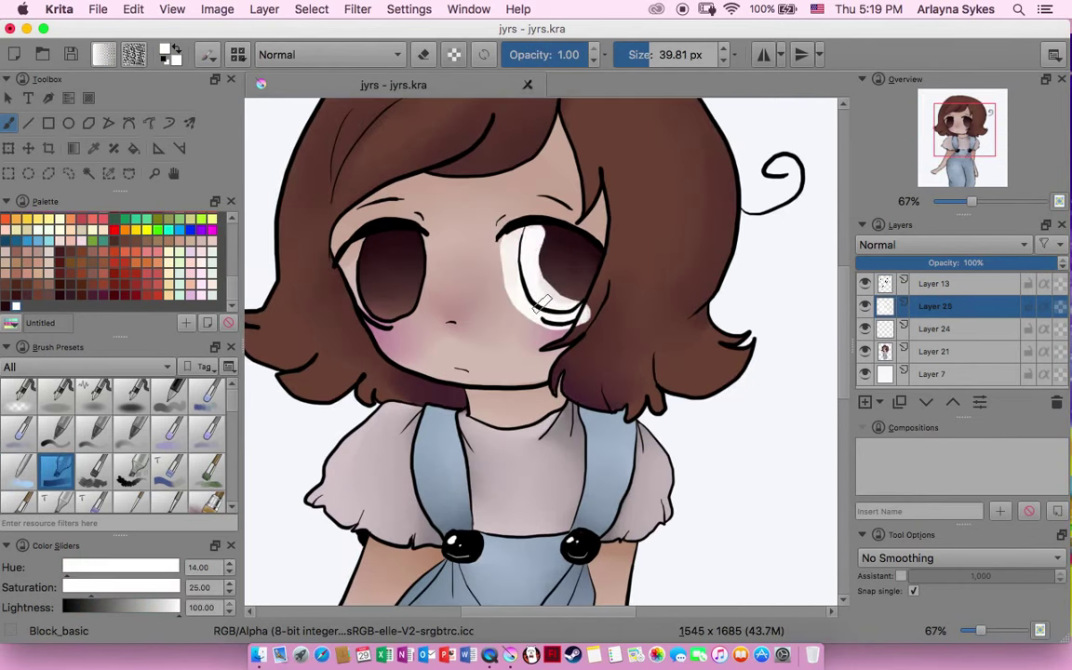
pyautogui.moveTo(358, 240)
pyautogui.mouseDown()
pyautogui.moveTo(389, 314)
pyautogui.moveTo(354, 250)
pyautogui.mouseUp()
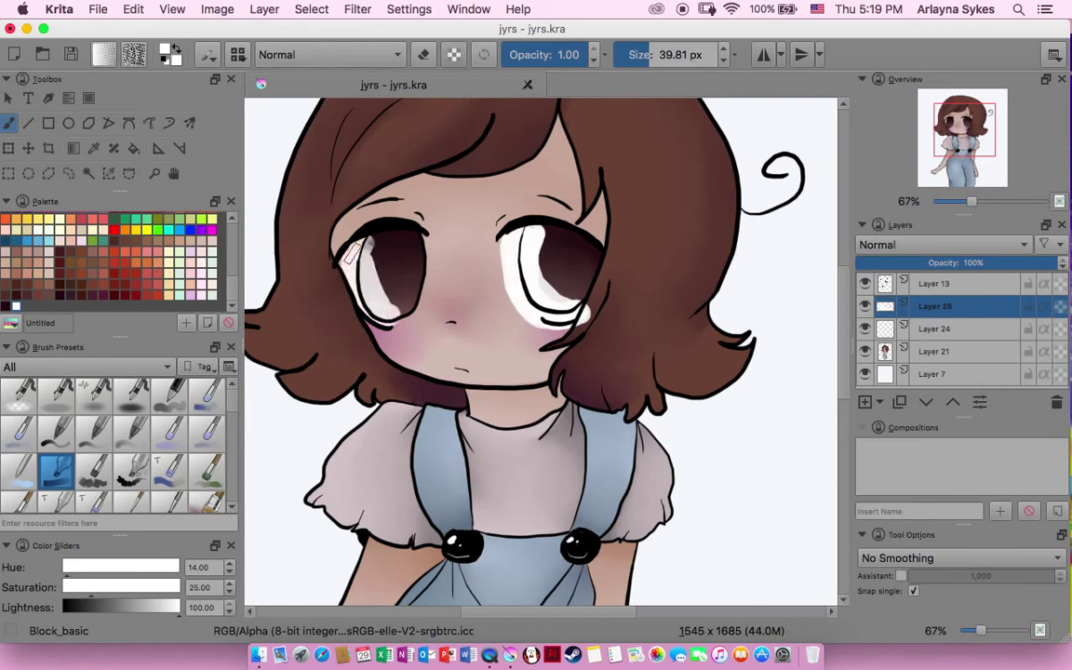
# Erase the white spilling over the irises and past the eye edges with Eraser_hard at about 27 px and 15 px.
pyautogui.scroll(-3, 212, 409)
pyautogui.click(206, 431)
pyautogui.moveTo(377, 307); pyautogui.dragTo(396, 307)
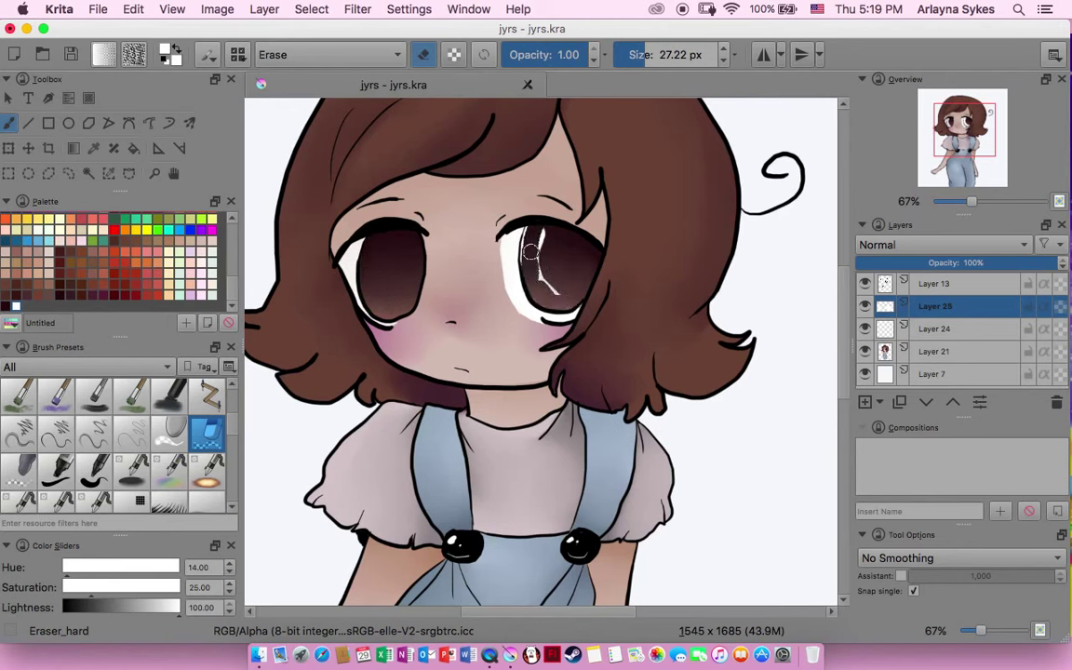
pyautogui.click(132, 469)
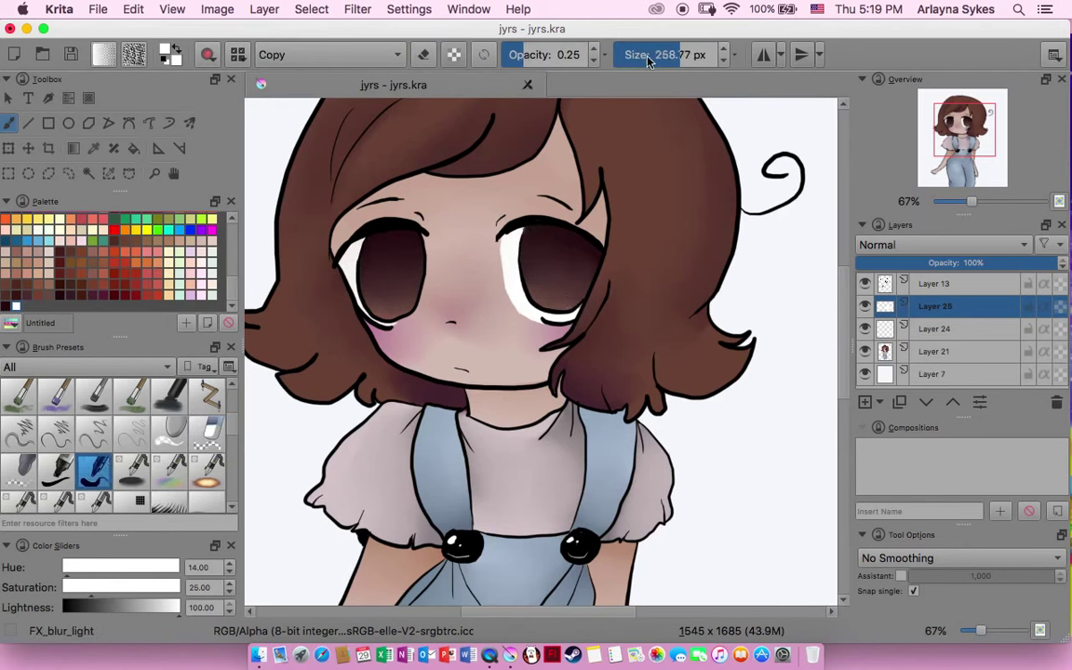
pyautogui.press('e')
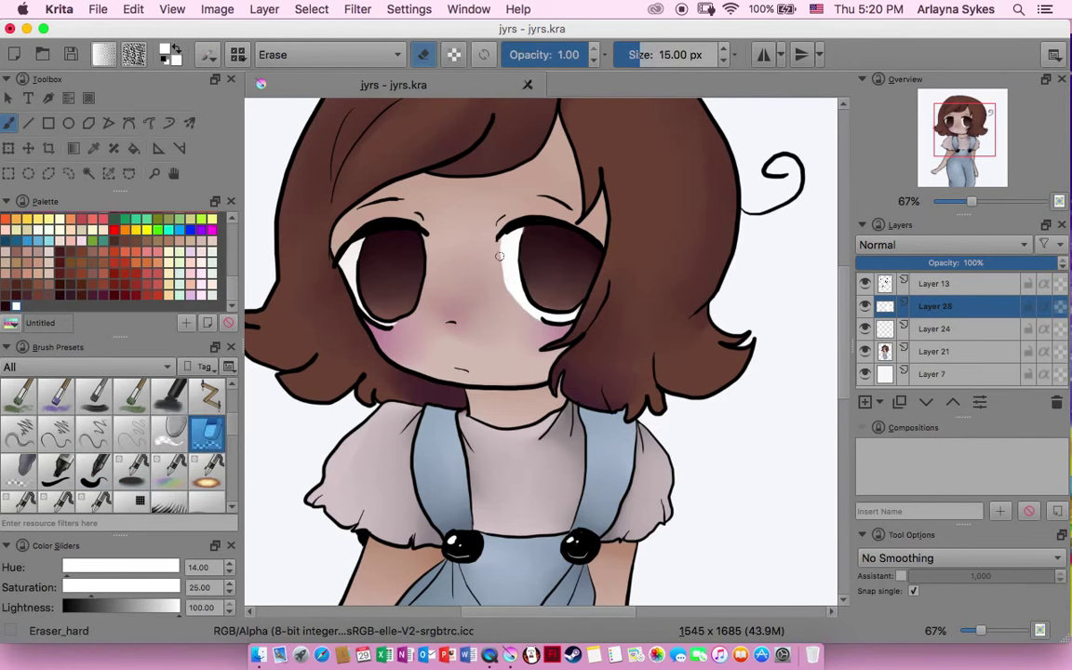
# Shade the tops of the eye whites with hue 62, saturation 9, lightness 60 using Fill_circle at 50 px, and blend with Blender_Blur at about 27 px.
pyautogui.scroll(-3, 112, 251)
pyautogui.click(59, 250)
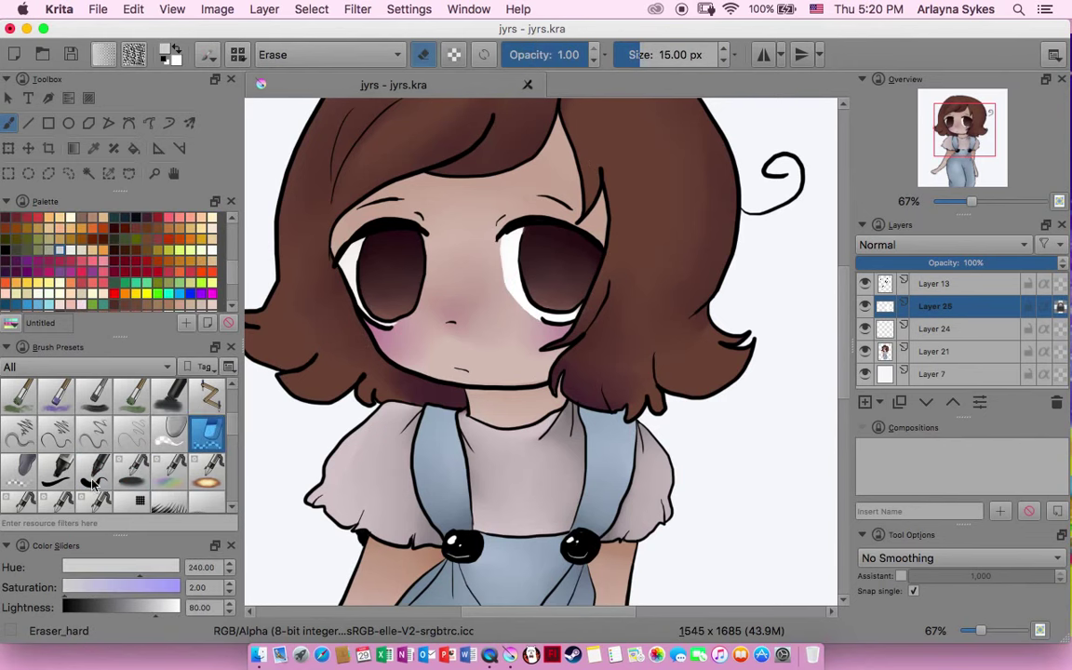
pyautogui.click(93, 470)
pyautogui.moveTo(351, 260); pyautogui.dragTo(362, 252)
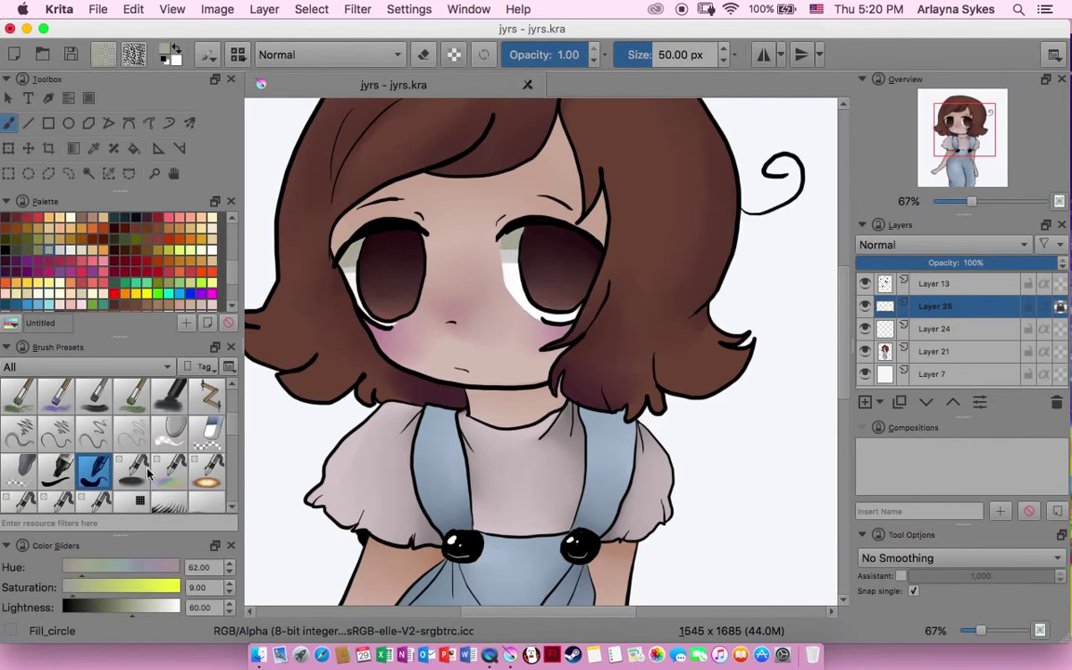
pyautogui.scroll(-2, 140, 447)
pyautogui.click(20, 465)
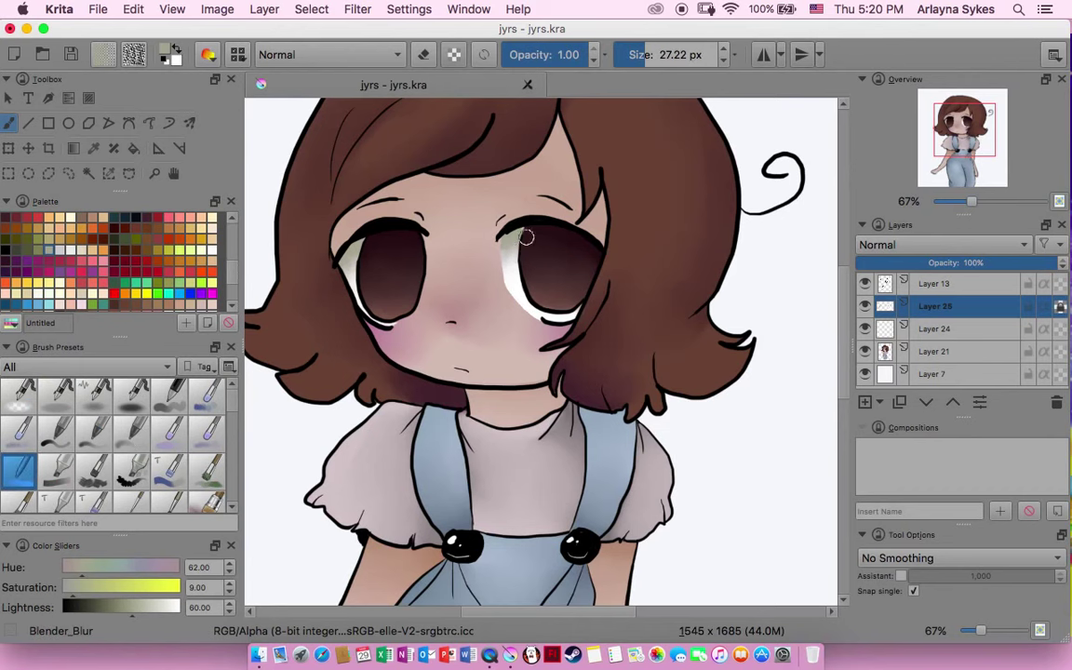
# Merge the eye-white layer and the empty layer beneath it into the character's colour layer.
pyautogui.hotkey('ctrl', 'e')
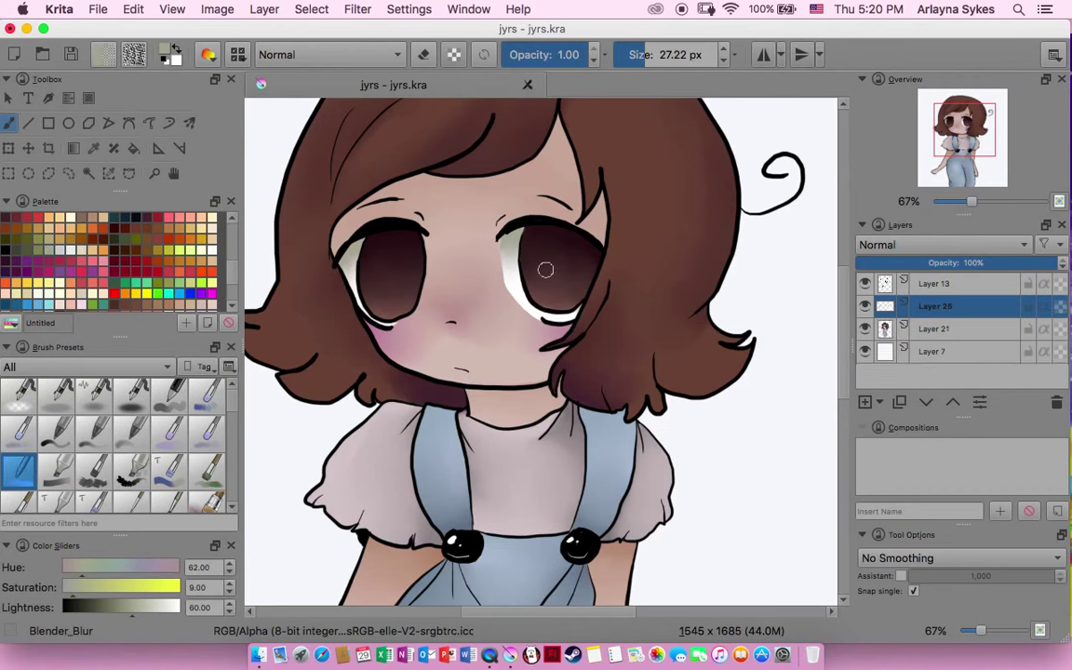
pyautogui.hotkey('ctrl', 'e')
# Fill the gap beside the iris with sampled grey of hue 56, saturation 6, lightness 54 using Ink_gpen_10 at 10 px, and blend with Blender_Blur.
pyautogui.scroll(2, 544, 279)
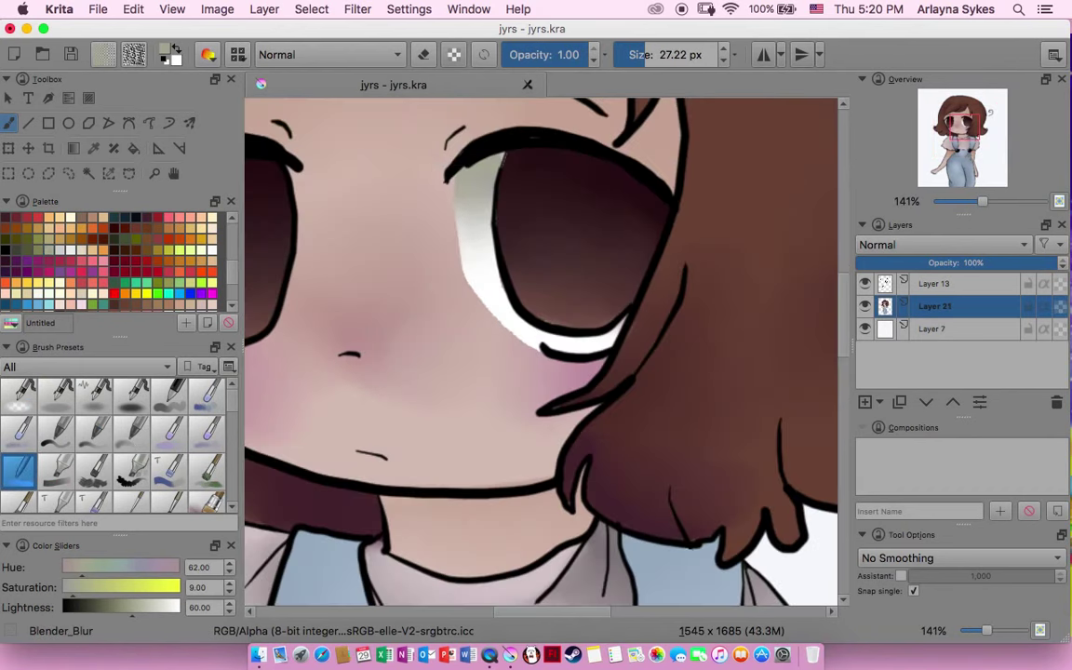
pyautogui.press('d')
pyautogui.press('/')
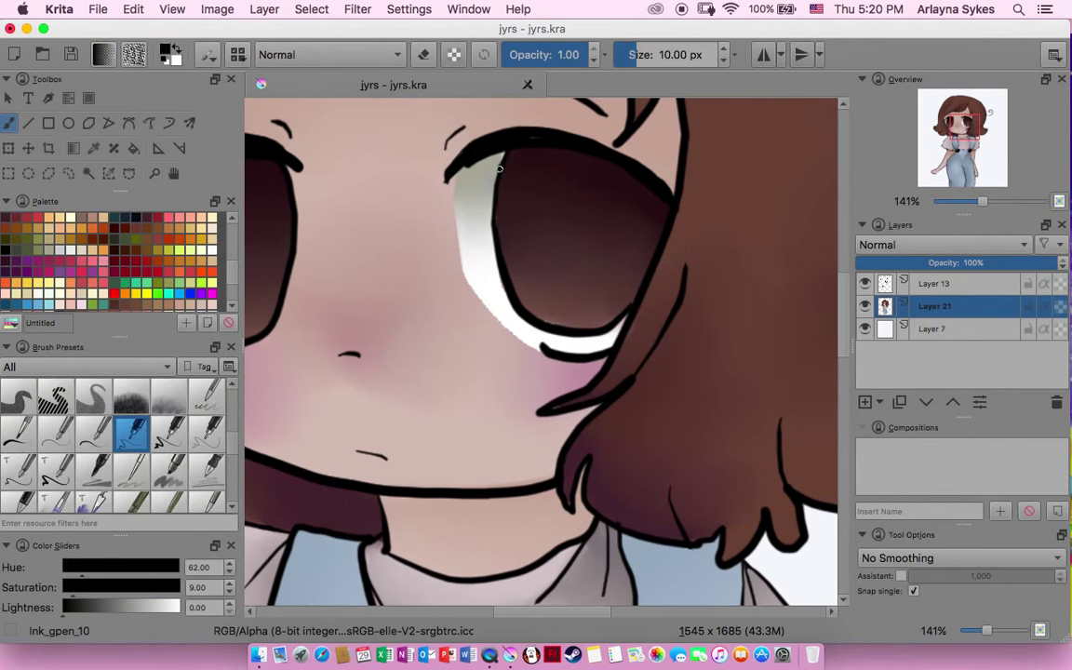
pyautogui.click(173, 61)
pyautogui.click(160, 407)
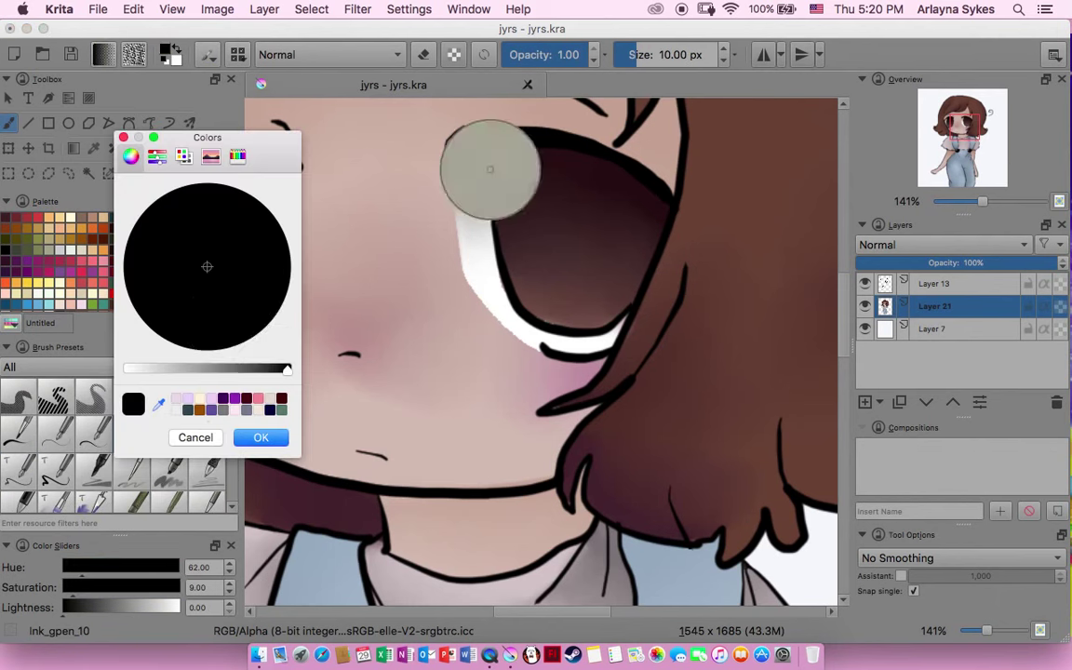
pyautogui.click(503, 166)
pyautogui.click(264, 438)
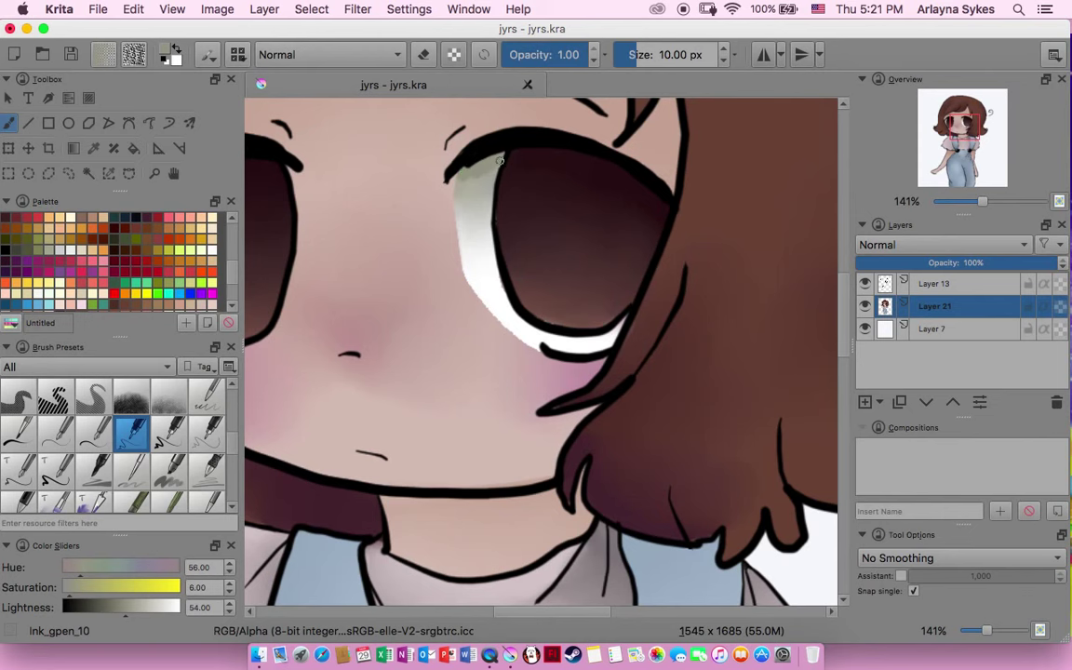
pyautogui.press('/')
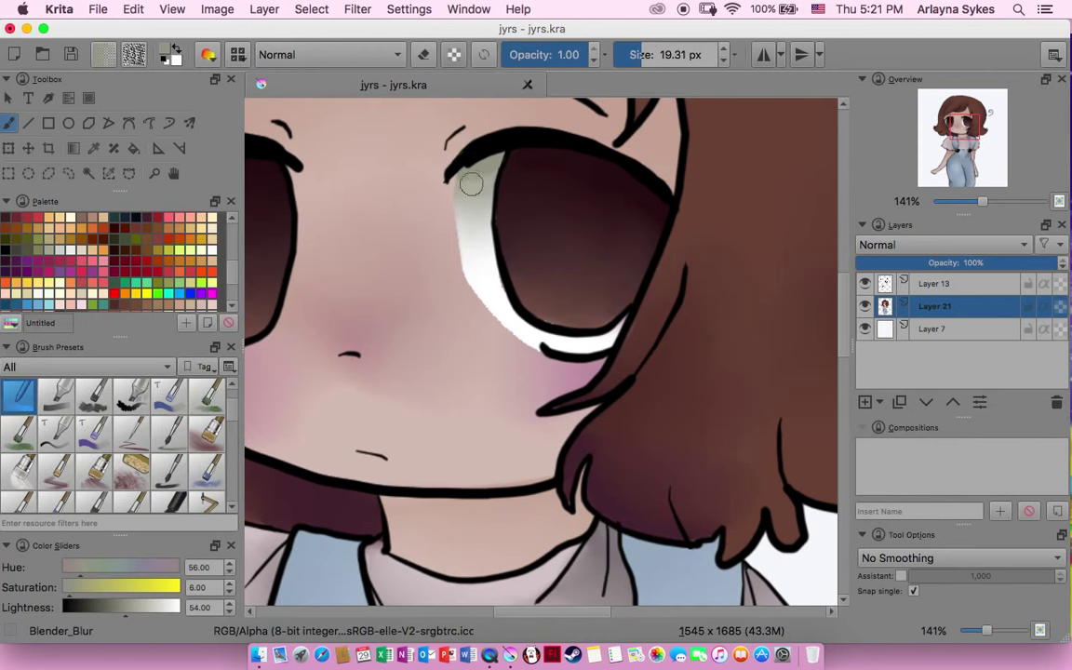
# Touch up the iris beside the shaded eye white with sampled dark brown of hue 355, saturation 22, lightness 11, and blend with Blender_Blur at about 25 px.
pyautogui.click(173, 61)
pyautogui.click(160, 406)
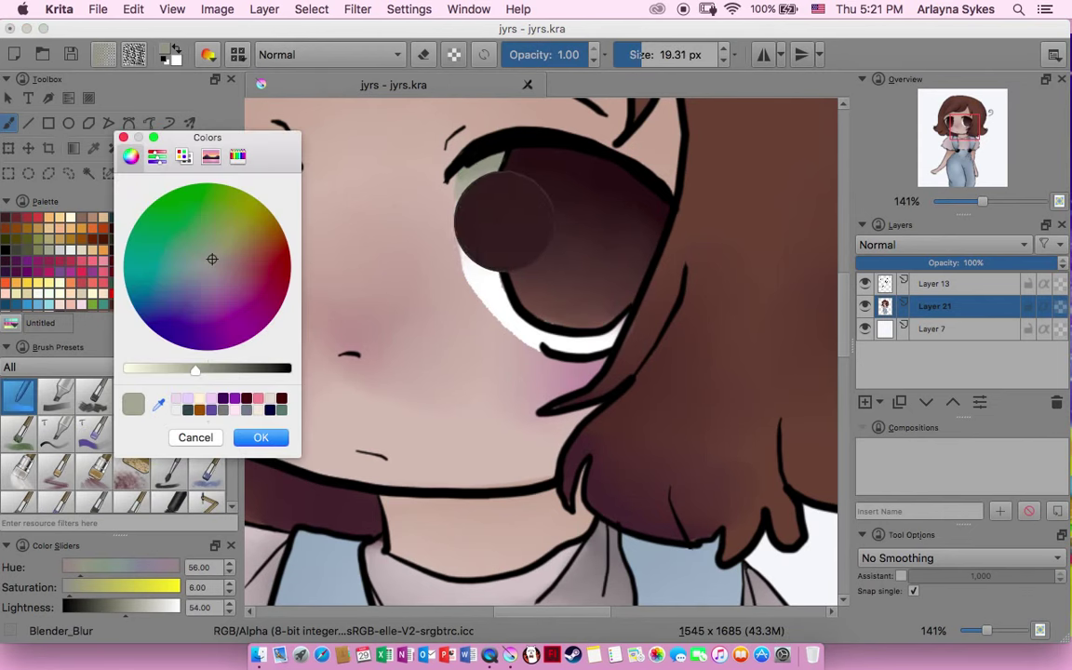
pyautogui.click(493, 196)
pyautogui.click(261, 436)
pyautogui.press('/')
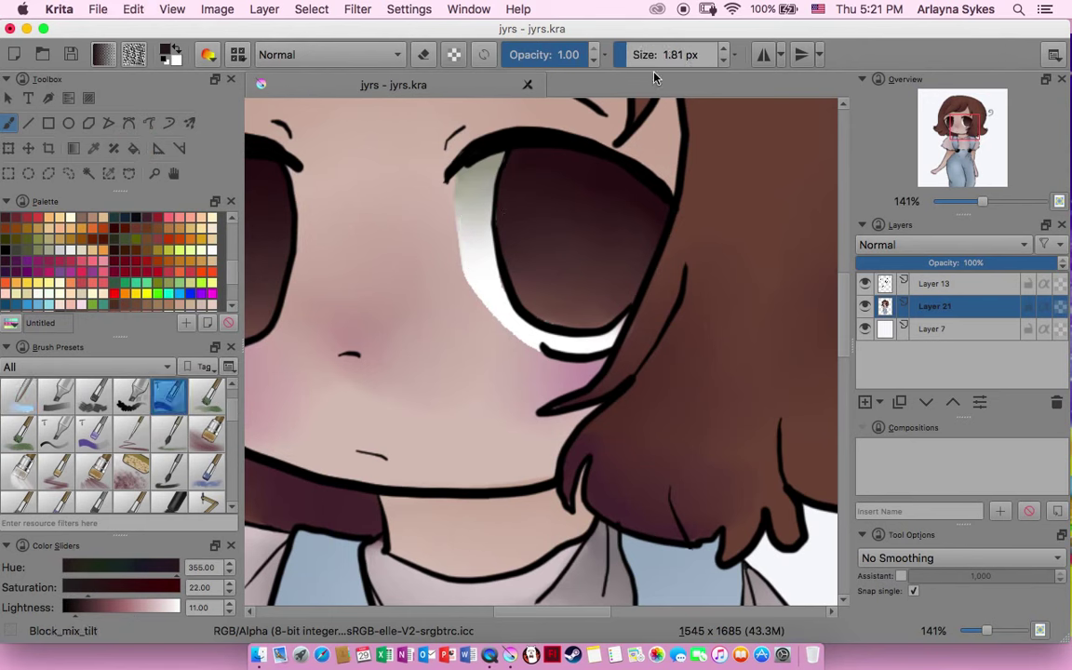
pyautogui.press('/')
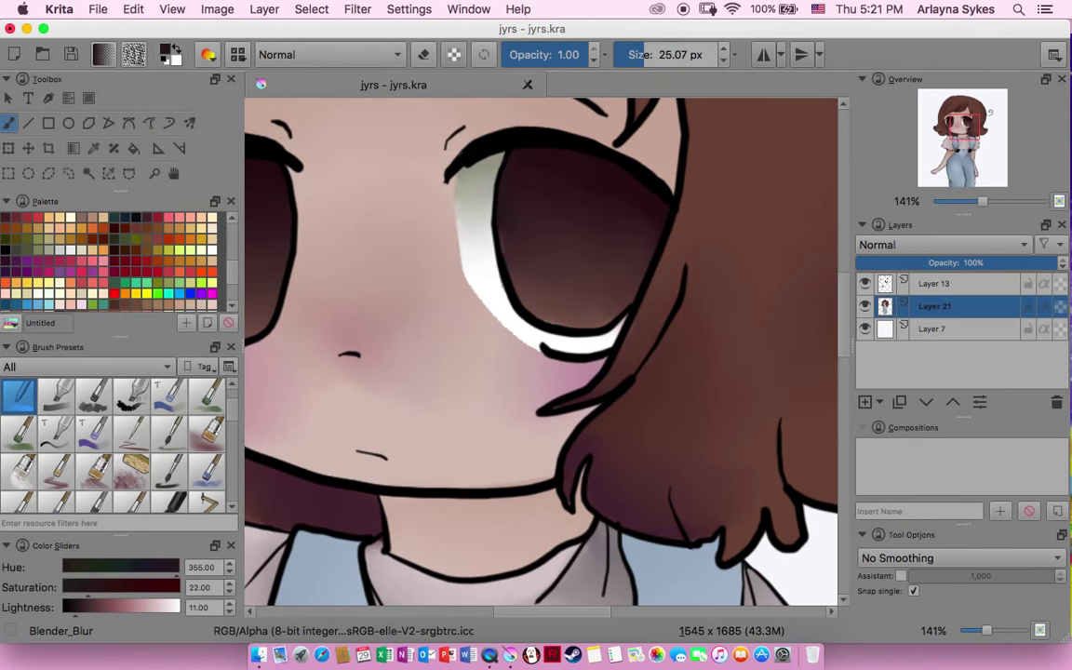
# Paint a light reflection at the iris's lower edge with hue 15, saturation 25, lightness 76 using Ink_gpen_25, and blend with Blender_Blur at about 9 px.
pyautogui.scroll(-3, 121, 260)
pyautogui.click(15, 306)
pyautogui.scroll(-5, 111, 437)
pyautogui.click(169, 470)
pyautogui.click(169, 52)
pyautogui.click(135, 402)
pyautogui.click(633, 352)
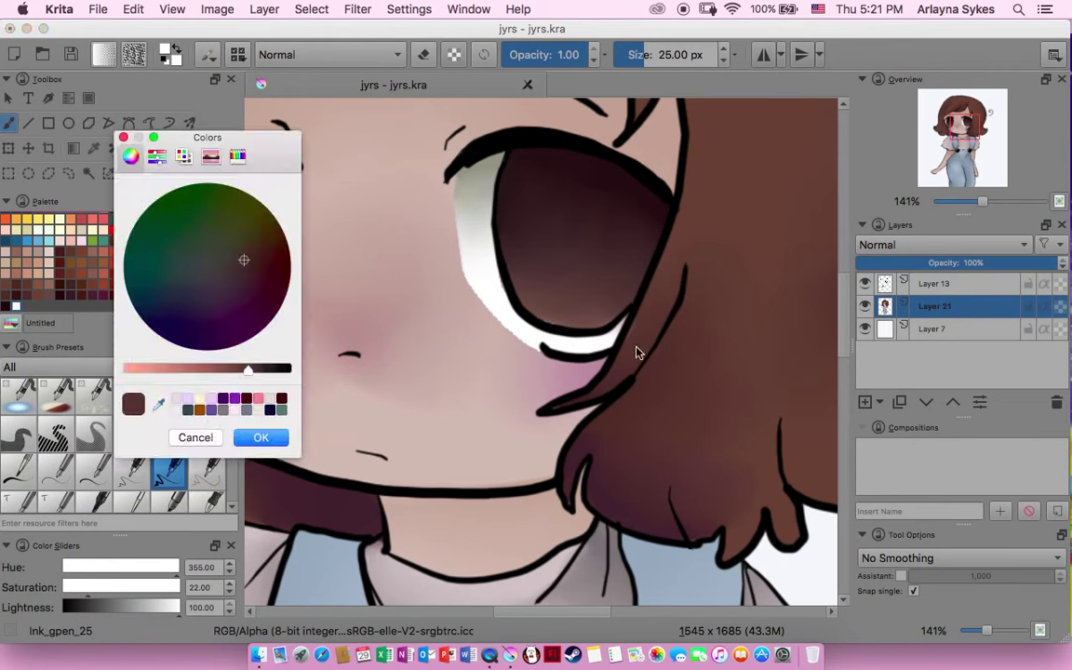
pyautogui.press('Return')
pyautogui.keyDown('ctrl'); pyautogui.click(486, 315); pyautogui.keyUp('ctrl')
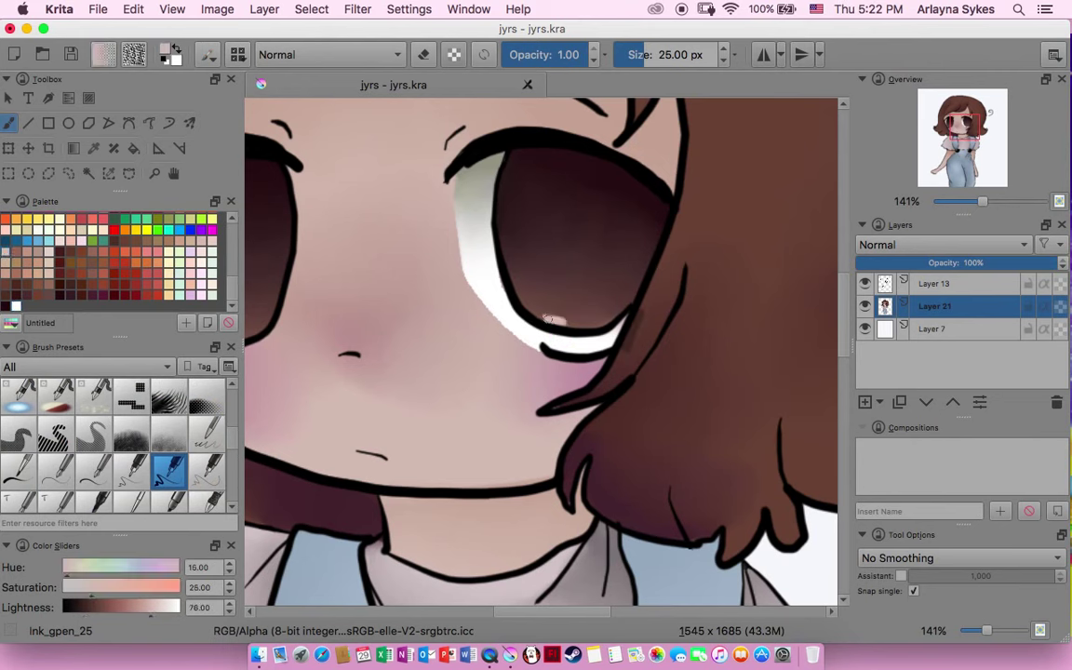
pyautogui.click(553, 320)
pyautogui.press('/')
pyautogui.press(']')
pyautogui.press(']')
pyautogui.press(']')
pyautogui.click(551, 315)
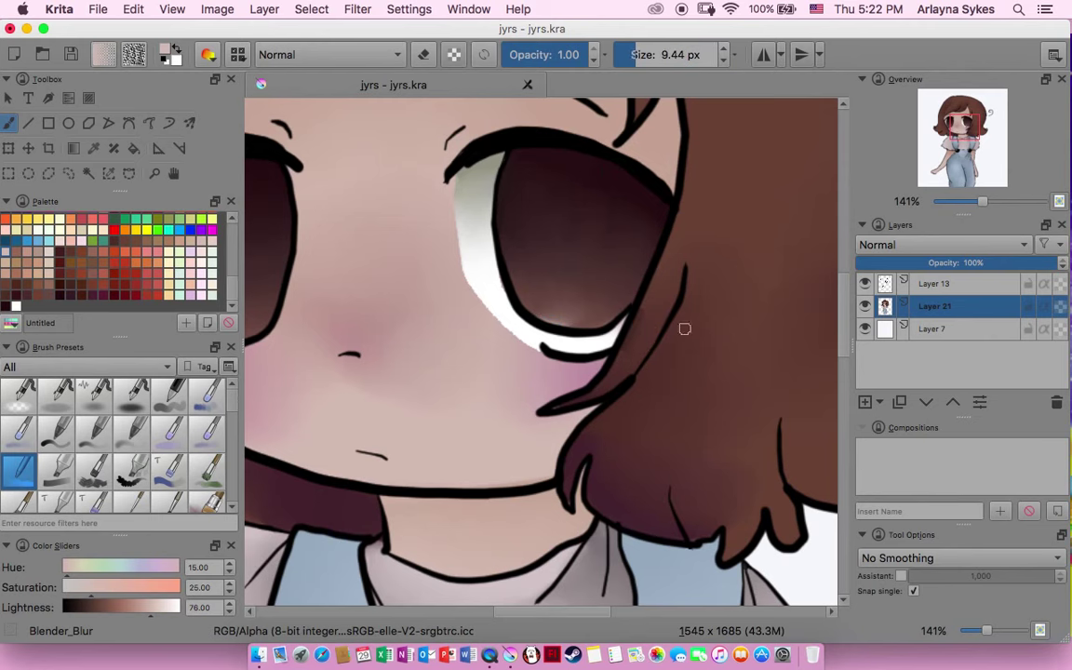
# Merge the line-art layer into the character's colour layer.
pyautogui.moveTo(981, 203); pyautogui.dragTo(960, 203)
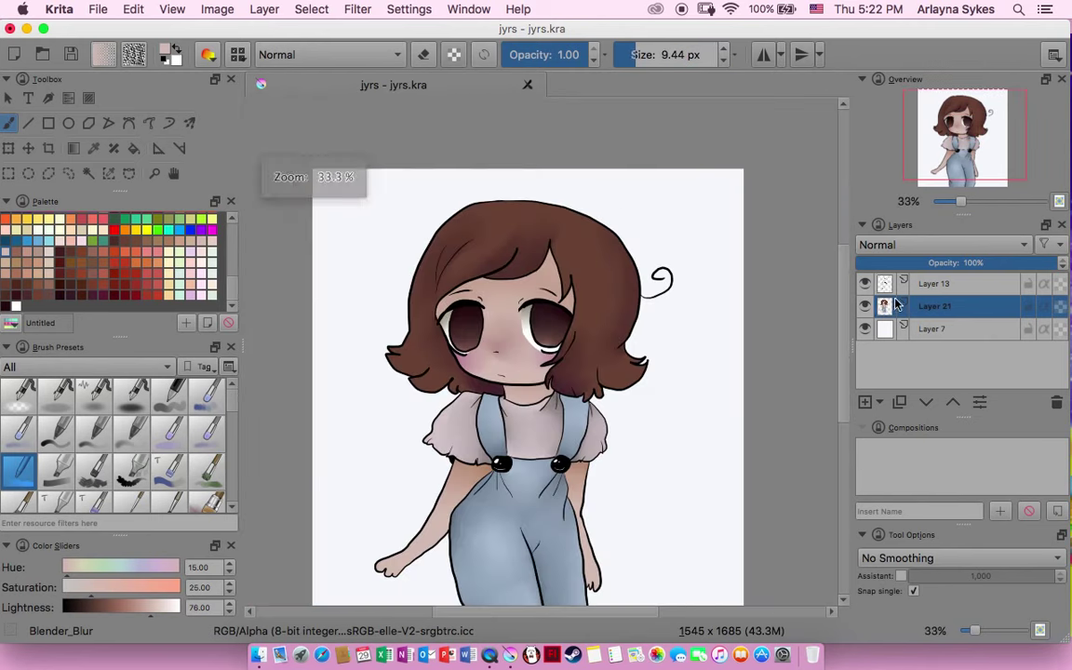
pyautogui.click(933, 283)
pyautogui.hotkey('shift', 'Delete')
# Crop the canvas around the character to 1206 x 1658 px.
pyautogui.press('c')
pyautogui.click(360, 170)
pyautogui.scroll(-2, 359, 279)
pyautogui.moveTo(313, 365); pyautogui.dragTo(359, 355)
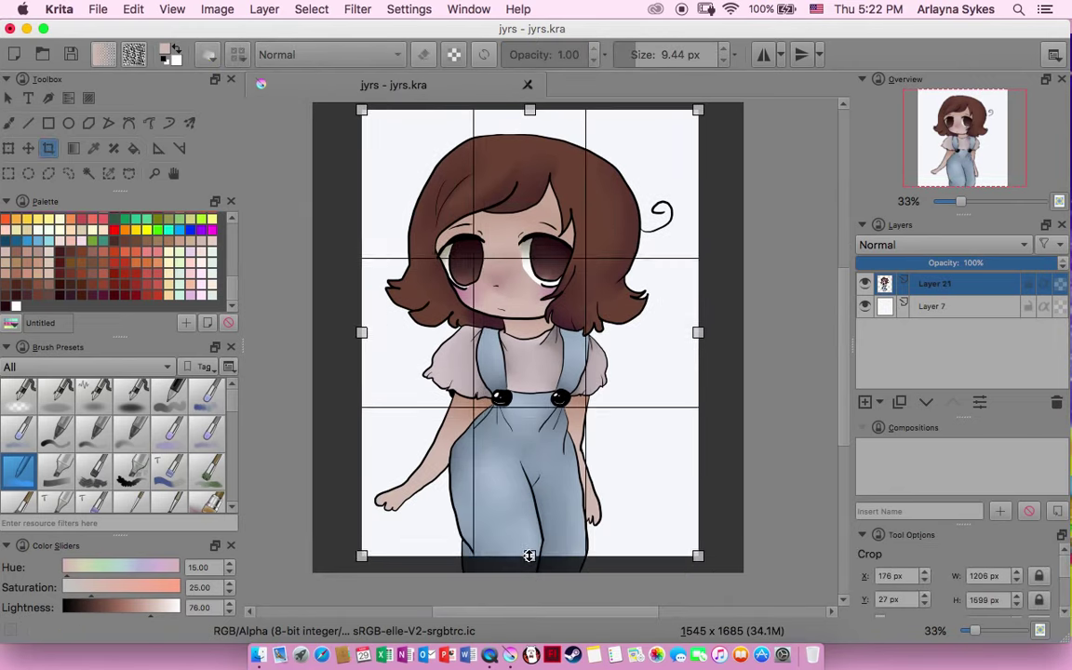
pyautogui.press('Return')
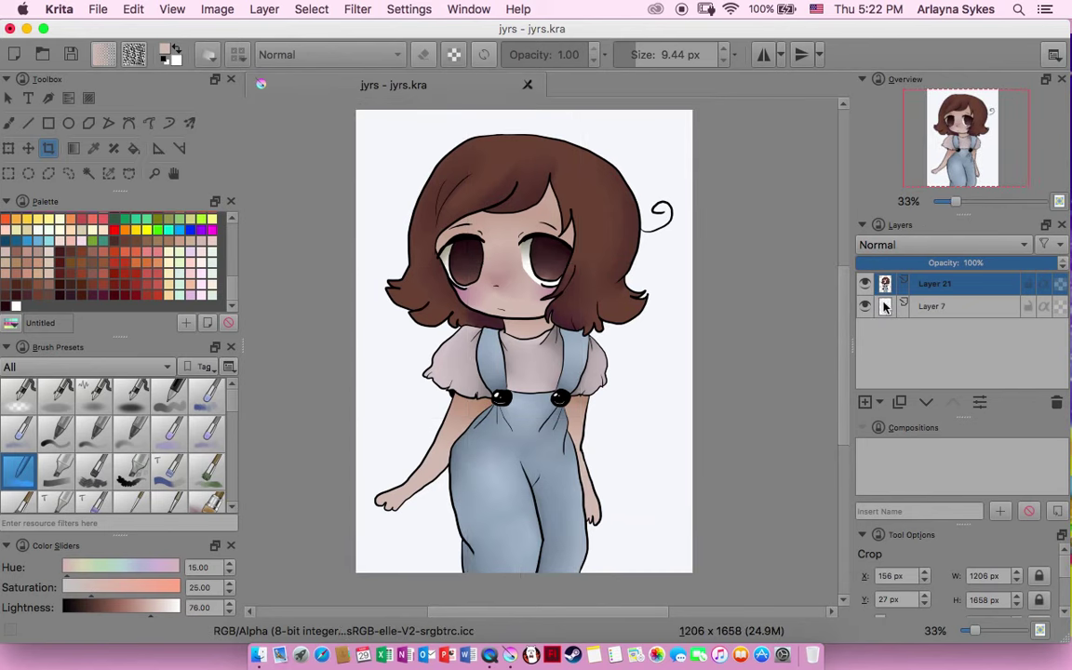
# Paint a large and a small white highlight on each eye using Ink_gpen_10 at 10 px.
pyautogui.scroll(2, 93, 437)
pyautogui.click(131, 432)
pyautogui.press('+')
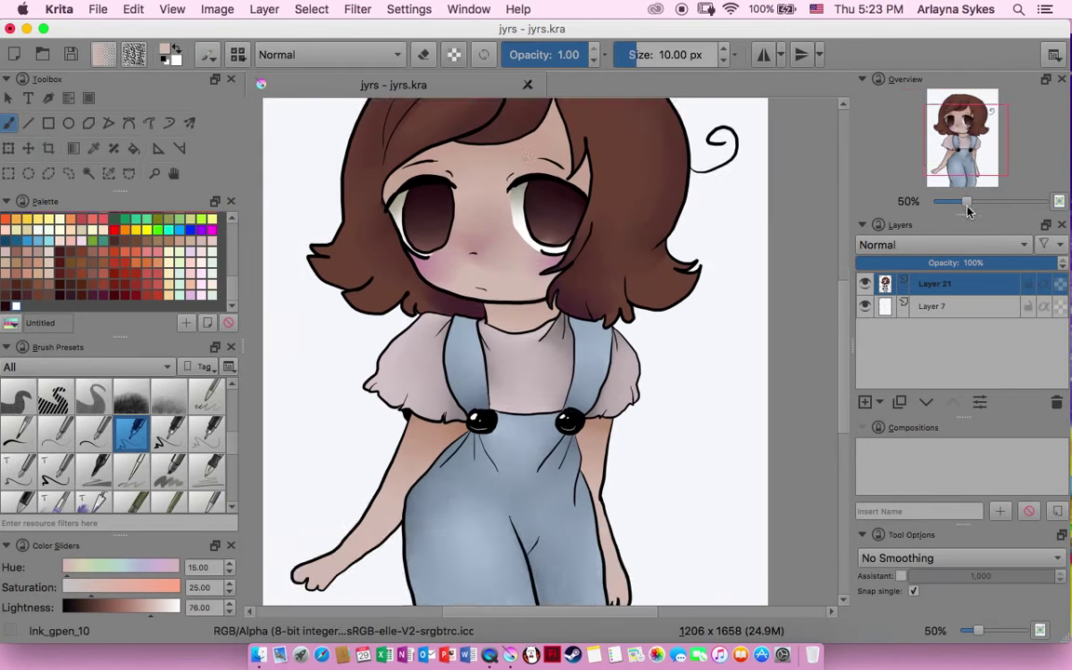
pyautogui.press('x')
pyautogui.press('+')
pyautogui.press('+')
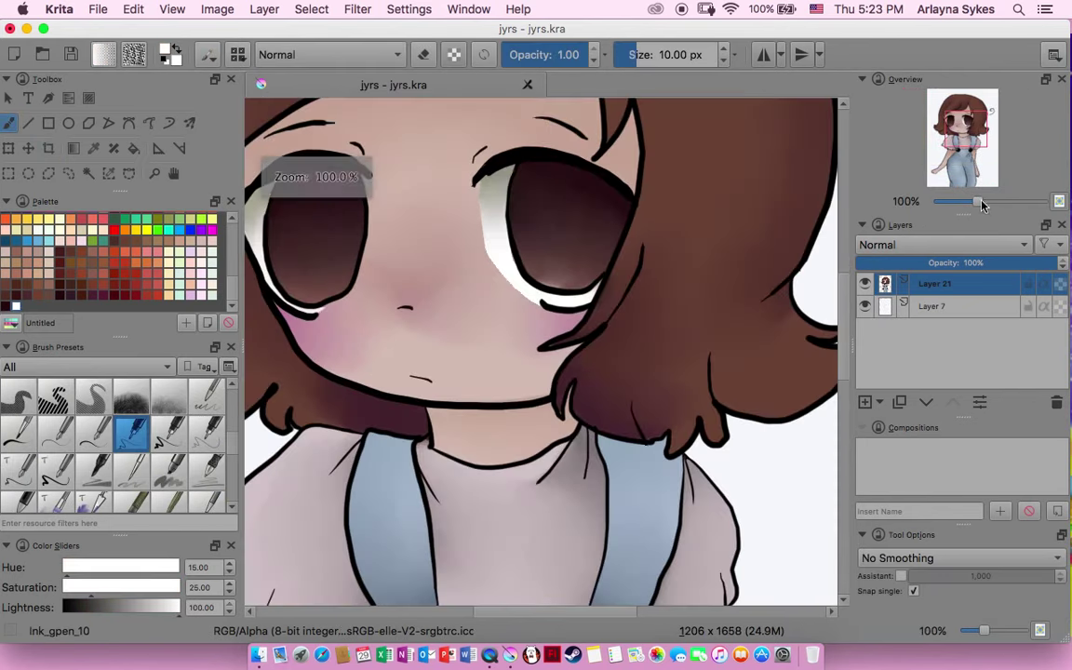
pyautogui.scroll(2, 531, 206)
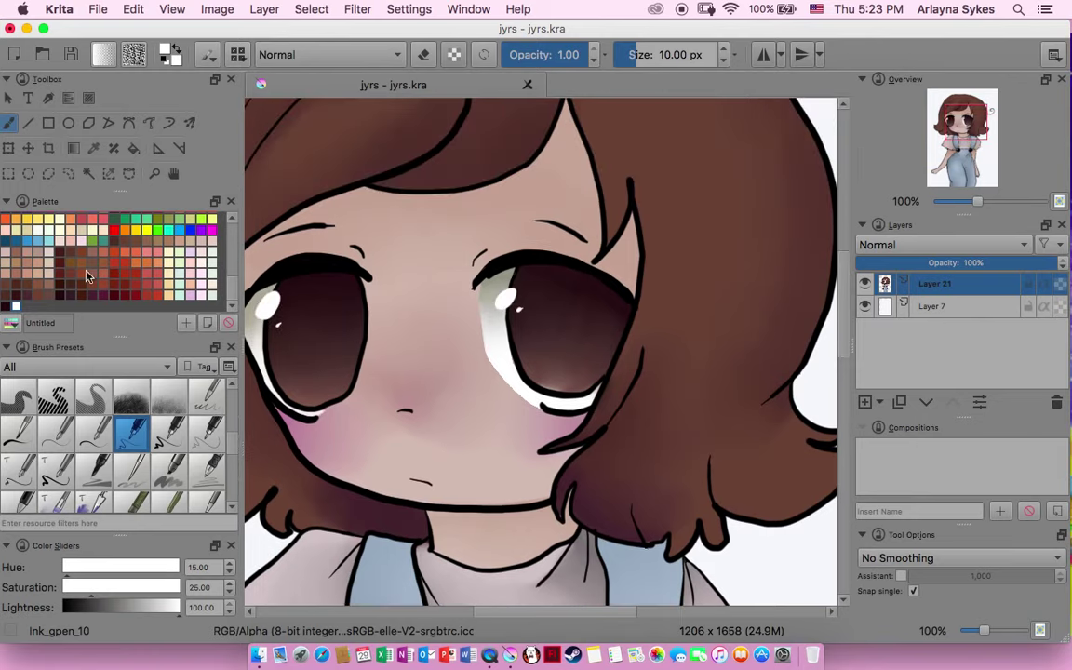
# Dot hair highlights with hue 22, saturation 25, lightness 83 and cheek highlights with hue 333, saturation 53, lightness 91 using Ink_gpen_10.
pyautogui.keyDown('ctrl'); pyautogui.click(540, 210); pyautogui.keyUp('ctrl')
pyautogui.moveTo(522, 619); pyautogui.dragTo(451, 620)
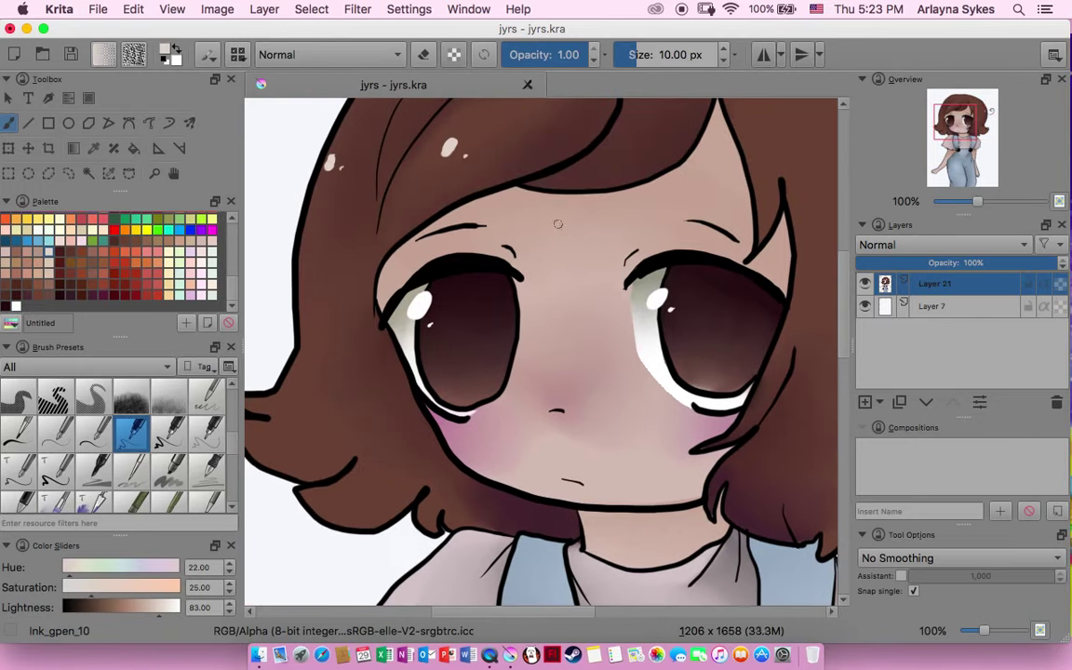
pyautogui.click(82, 240)
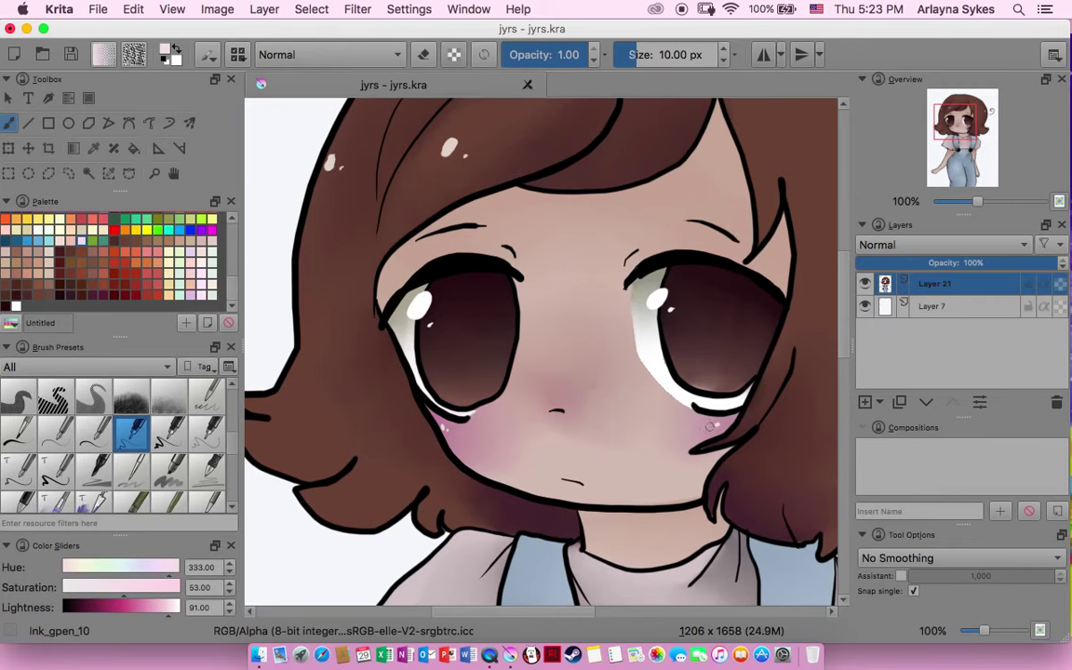
# Add a black swatch to the colour palette.
pyautogui.click(186, 323)
pyautogui.press('Return')
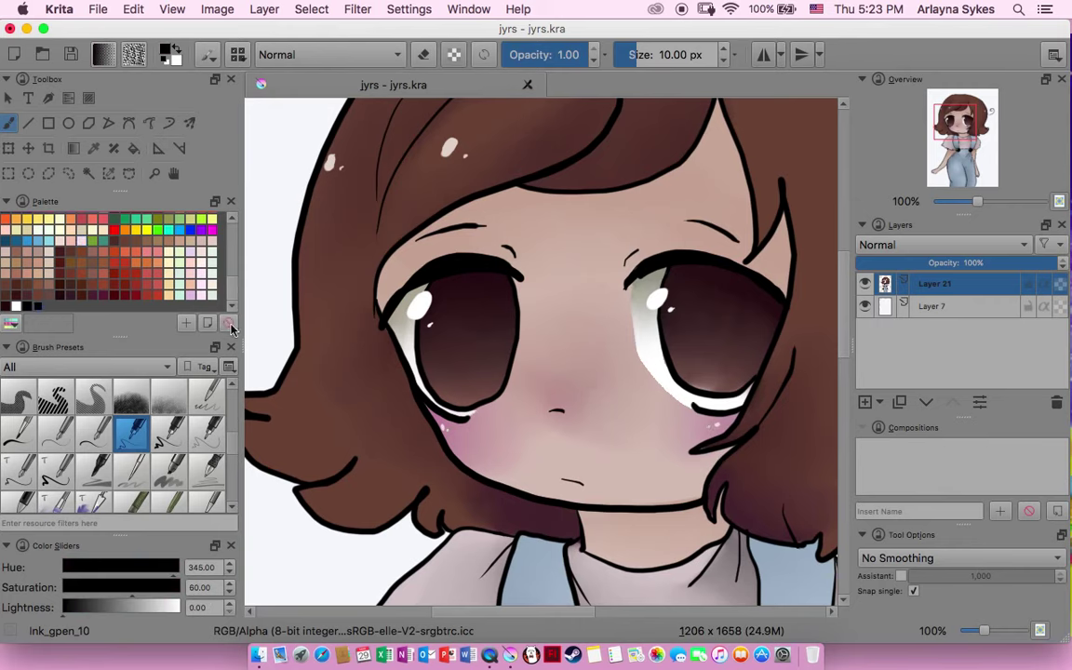
pyautogui.scroll(-3, 681, 463)
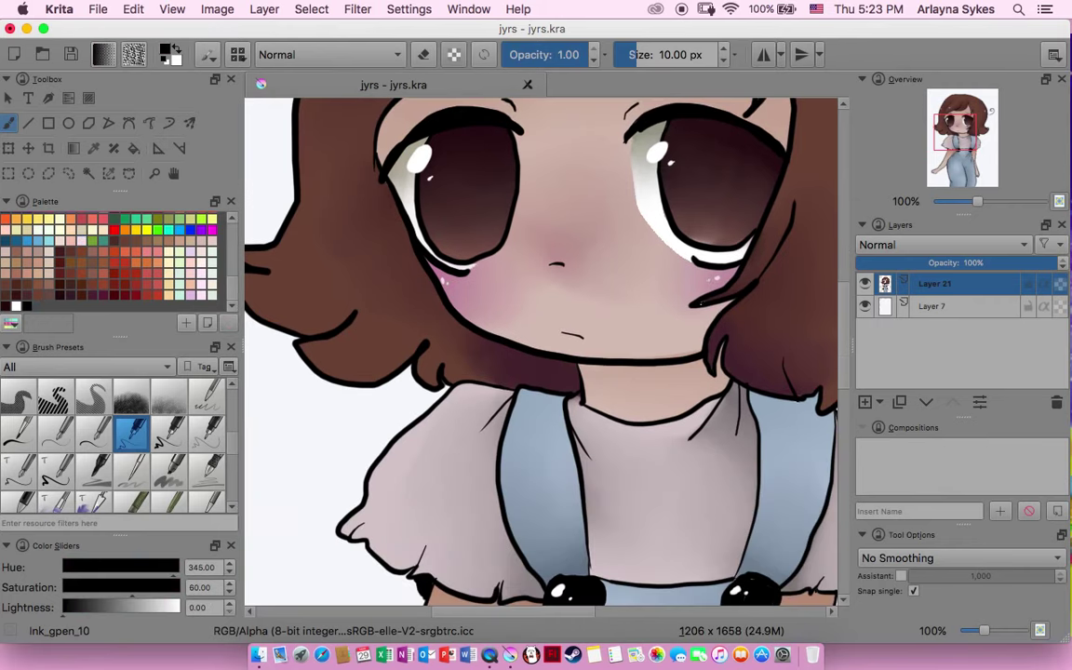
# Make the background layer active and hide the character layer.
pyautogui.moveTo(977, 201); pyautogui.dragTo(954, 201)
pyautogui.click(932, 306)
pyautogui.click(866, 283)
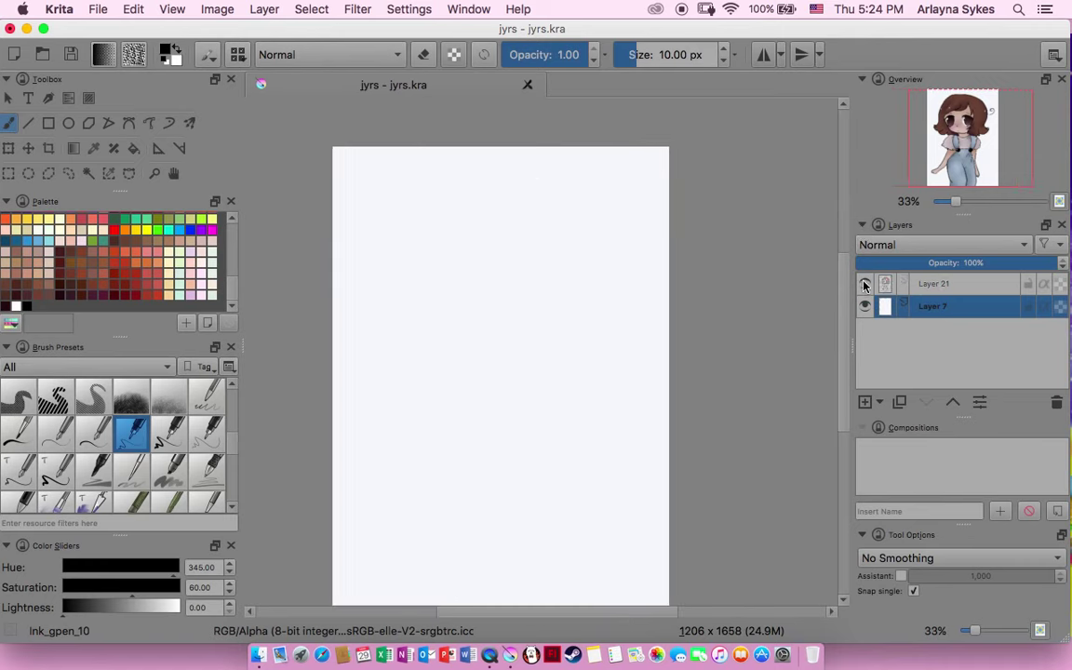
# Try blue diagonal hatching across the top and bottom of the background using Hatch_diag_fat at 200 px, and undo it.
pyautogui.click(188, 253)
pyautogui.click(168, 465)
pyautogui.click(54, 395)
pyautogui.moveTo(549, 298); pyautogui.dragTo(420, 270)
pyautogui.hotkey('ctrl', 'z')
pyautogui.moveTo(348, 121)
pyautogui.mouseDown()
pyautogui.moveTo(521, 127)
pyautogui.moveTo(737, 180)
pyautogui.mouseUp()
pyautogui.moveTo(316, 418)
pyautogui.mouseDown()
pyautogui.moveTo(342, 459)
pyautogui.moveTo(538, 634)
pyautogui.mouseUp()
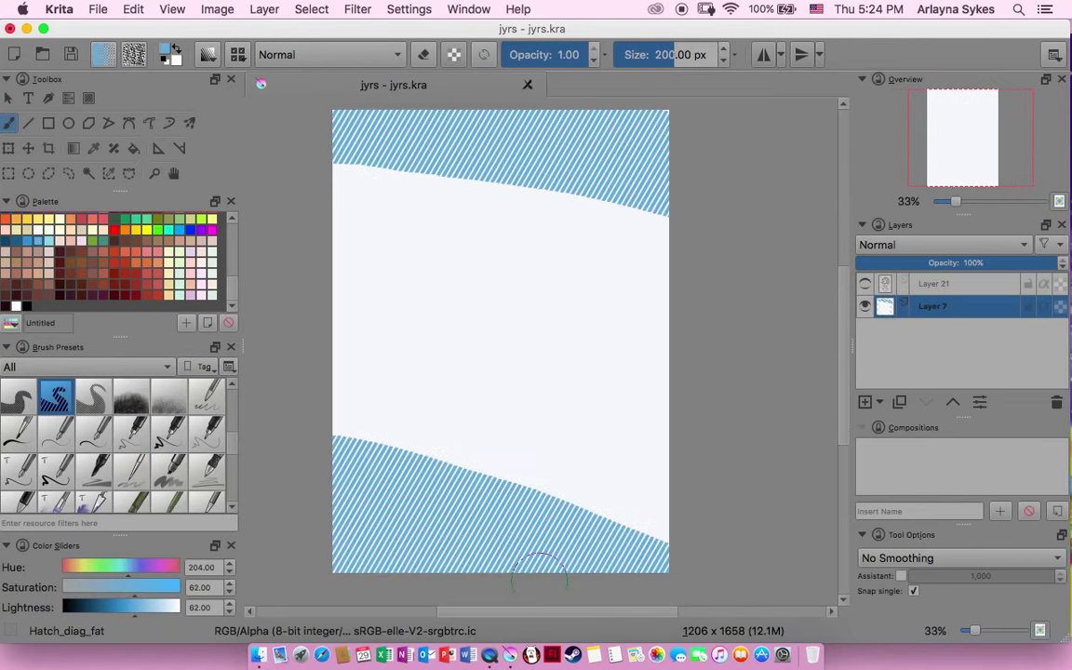
pyautogui.click(865, 284)
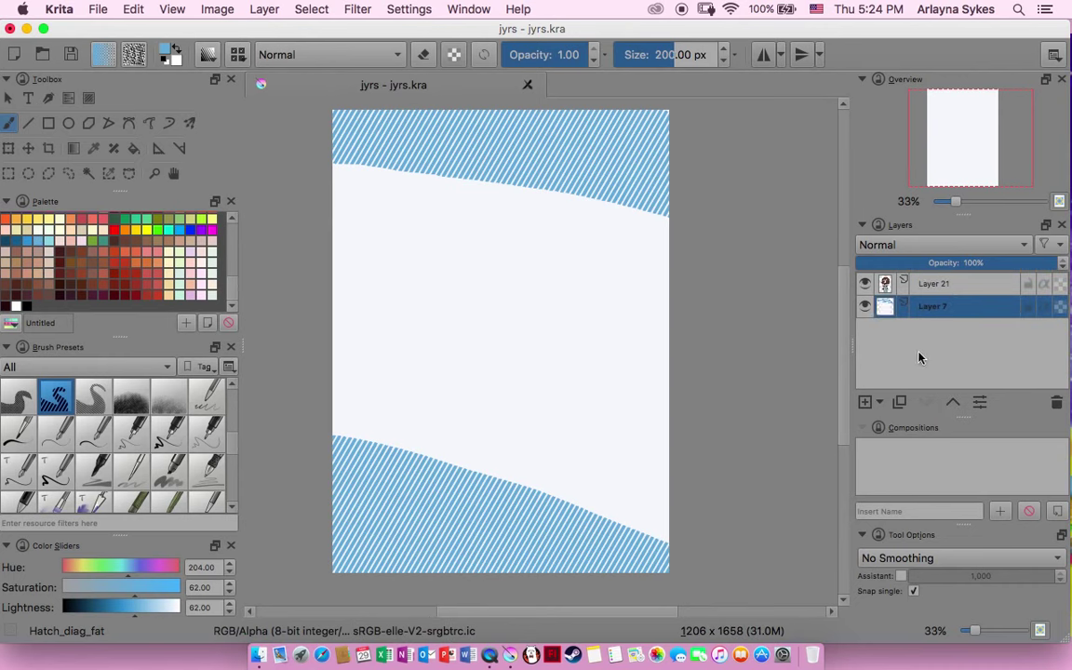
pyautogui.hotkey('ctrl', 'z')
pyautogui.hotkey('ctrl', 'z')
pyautogui.hotkey('ctrl', 'z')
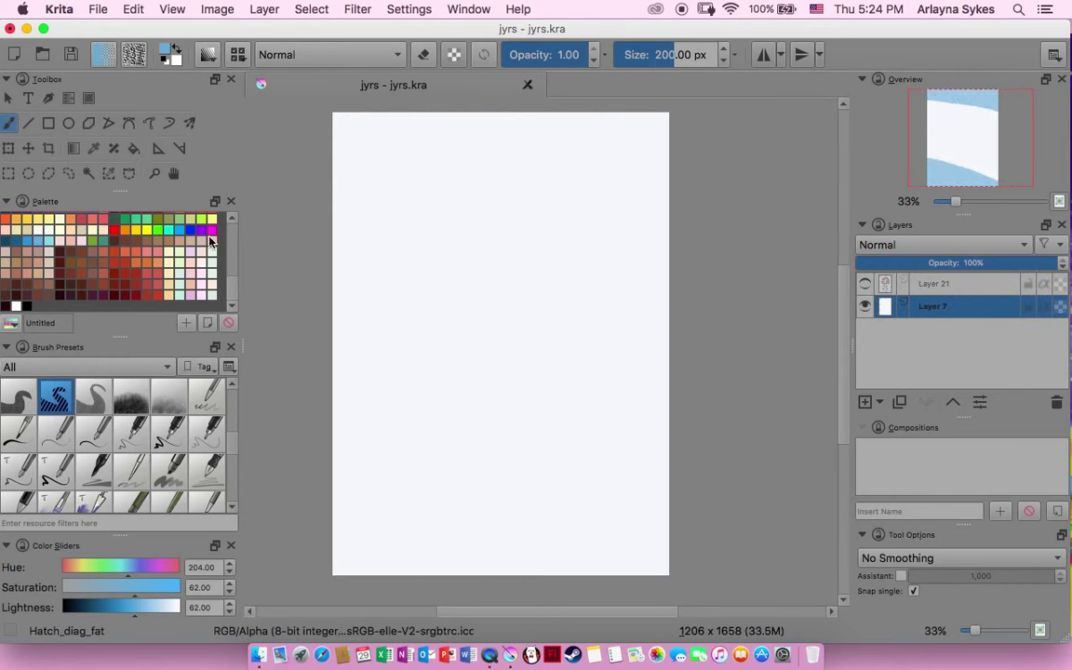
# Paint three blue bands across the background with hue 204, saturation 62, lightness 62 using Layout_block at about 286 px.
pyautogui.click(94, 470)
pyautogui.moveTo(325, 139)
pyautogui.mouseDown()
pyautogui.moveTo(391, 125)
pyautogui.moveTo(679, 121)
pyautogui.mouseUp()
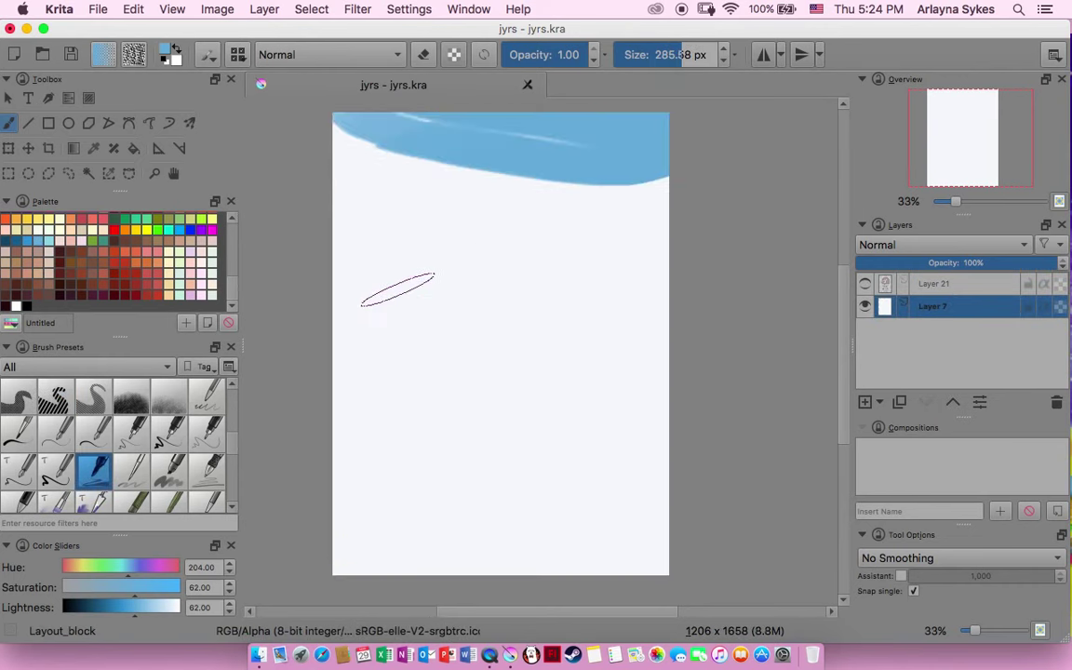
pyautogui.moveTo(321, 474); pyautogui.dragTo(684, 559)
pyautogui.moveTo(321, 266); pyautogui.dragTo(684, 339)
# Blend the blue bands into a soft sky using Blender_Blur at about 286 px.
pyautogui.press('/')
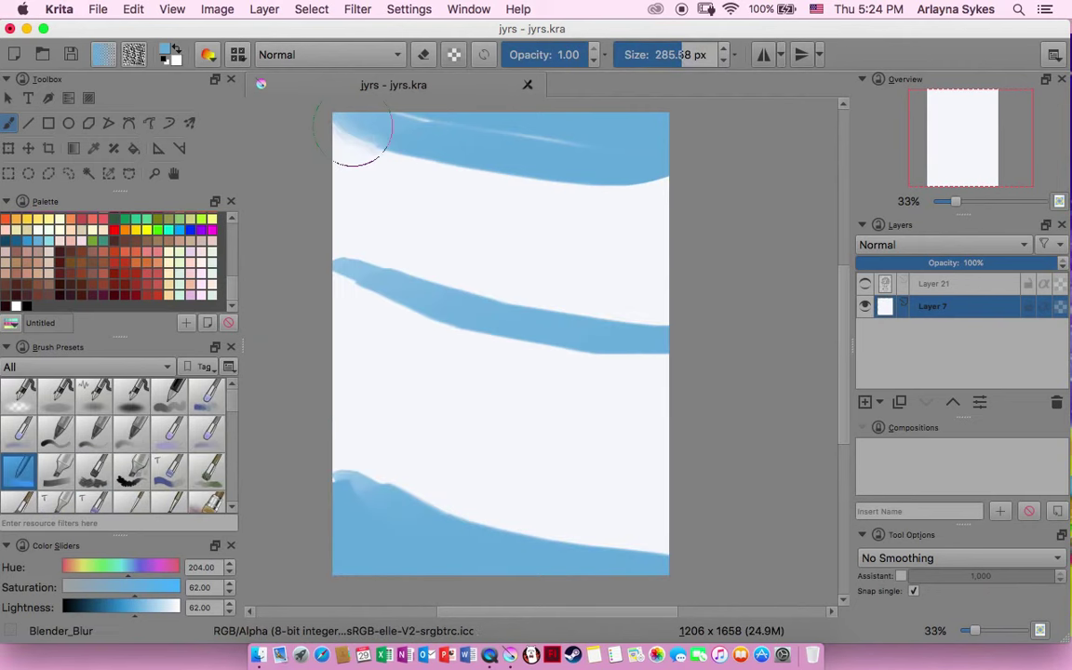
pyautogui.moveTo(417, 171); pyautogui.dragTo(558, 175)
pyautogui.hotkey('ctrl', 'z')
pyautogui.moveTo(412, 324)
pyautogui.mouseDown()
pyautogui.moveTo(496, 349)
pyautogui.moveTo(436, 328)
pyautogui.moveTo(387, 333)
pyautogui.moveTo(533, 359)
pyautogui.moveTo(404, 323)
pyautogui.moveTo(550, 320)
pyautogui.moveTo(395, 473)
pyautogui.moveTo(681, 561)
pyautogui.moveTo(385, 455)
pyautogui.mouseUp()
pyautogui.moveTo(335, 139)
pyautogui.mouseDown()
pyautogui.moveTo(658, 186)
pyautogui.moveTo(595, 168)
pyautogui.mouseUp()
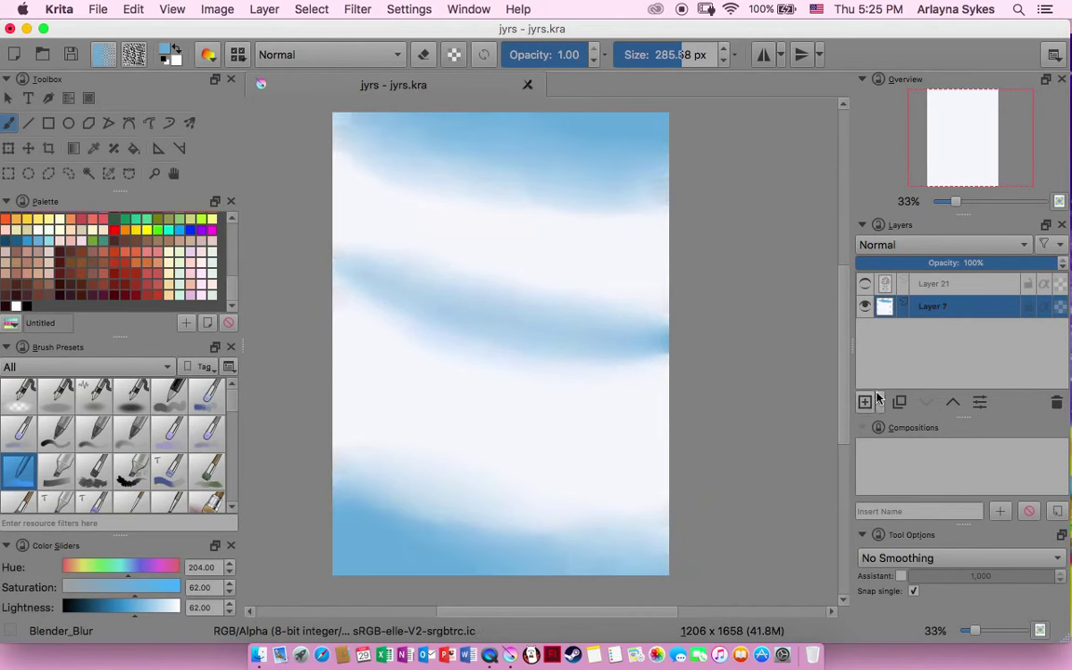
# Place an empty layer beneath the sky layer and paint it near-white with hue 231, saturation 46, lightness 97 using Basic_circle at about 162 px.
pyautogui.hotkey('ctrl', 'z')
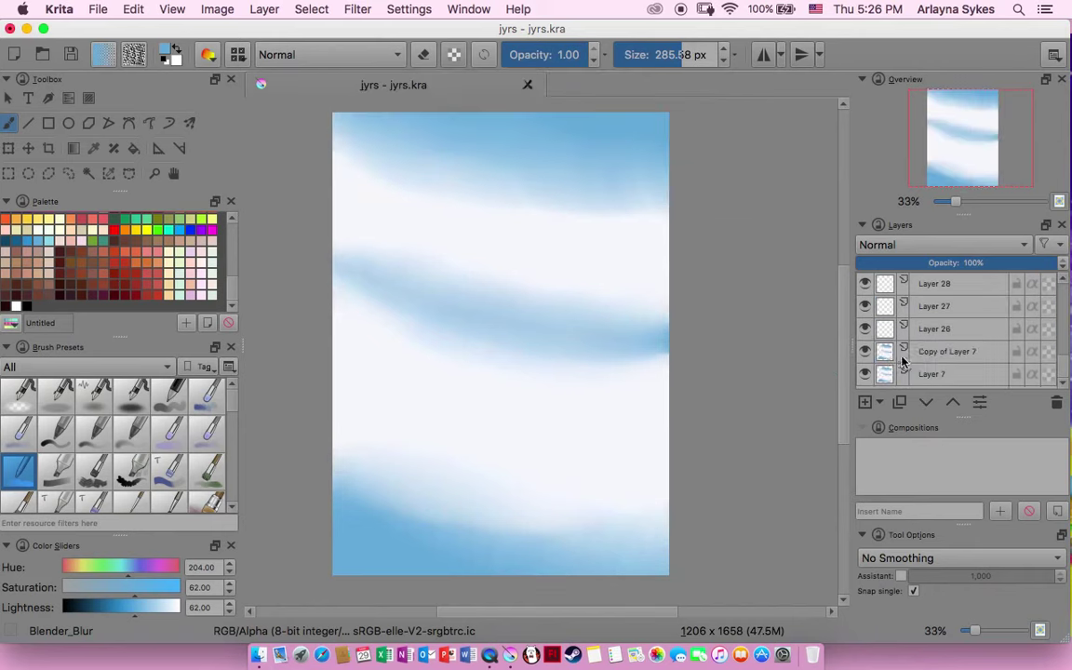
pyautogui.moveTo(887, 350); pyautogui.dragTo(883, 380)
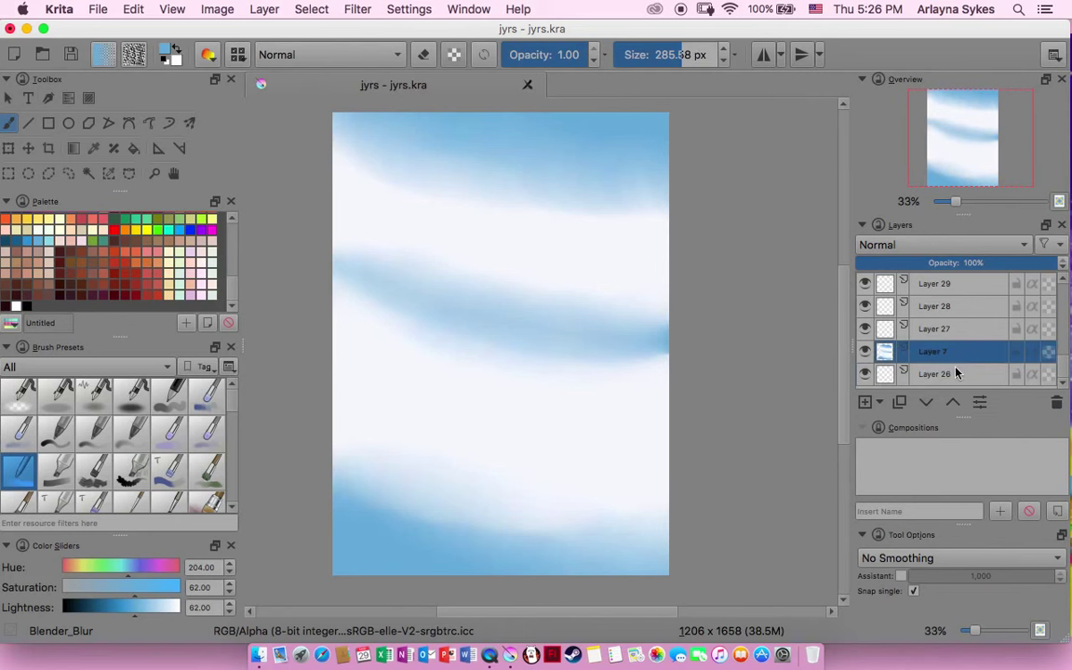
pyautogui.click(167, 51)
pyautogui.moveTo(156, 365); pyautogui.dragTo(125, 368)
pyautogui.click(261, 437)
pyautogui.click(93, 396)
pyautogui.click(169, 396)
pyautogui.moveTo(567, 205); pyautogui.dragTo(647, 206)
pyautogui.click(1045, 351)
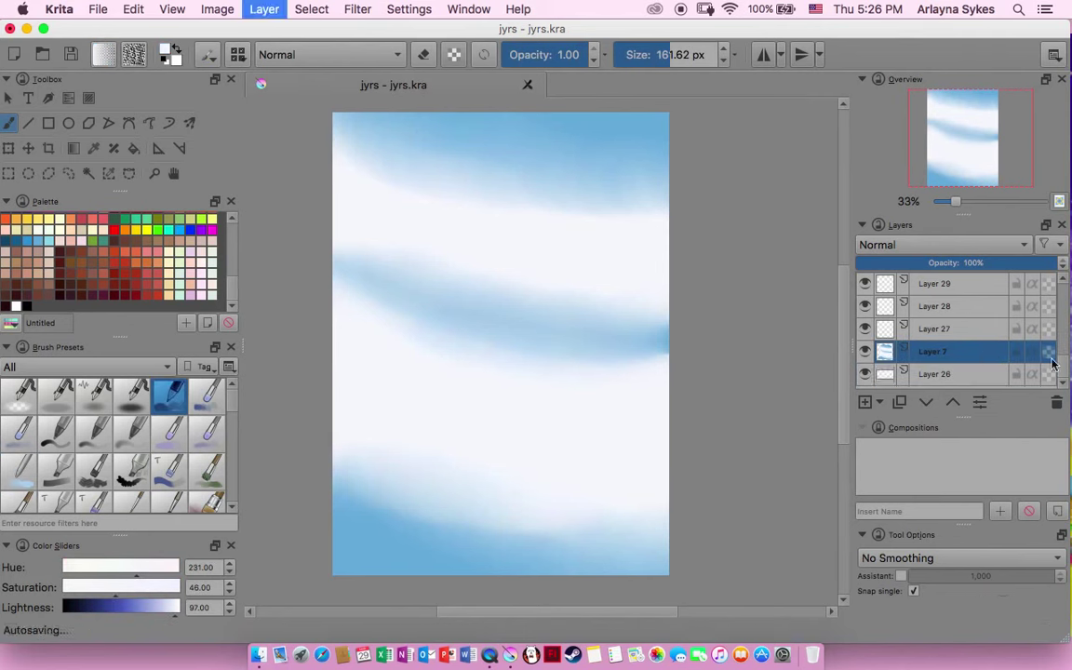
# Merge the character, empty and background layers into one layer, and add a new paint layer above it.
pyautogui.scroll(5, 926, 349)
pyautogui.click(884, 287)
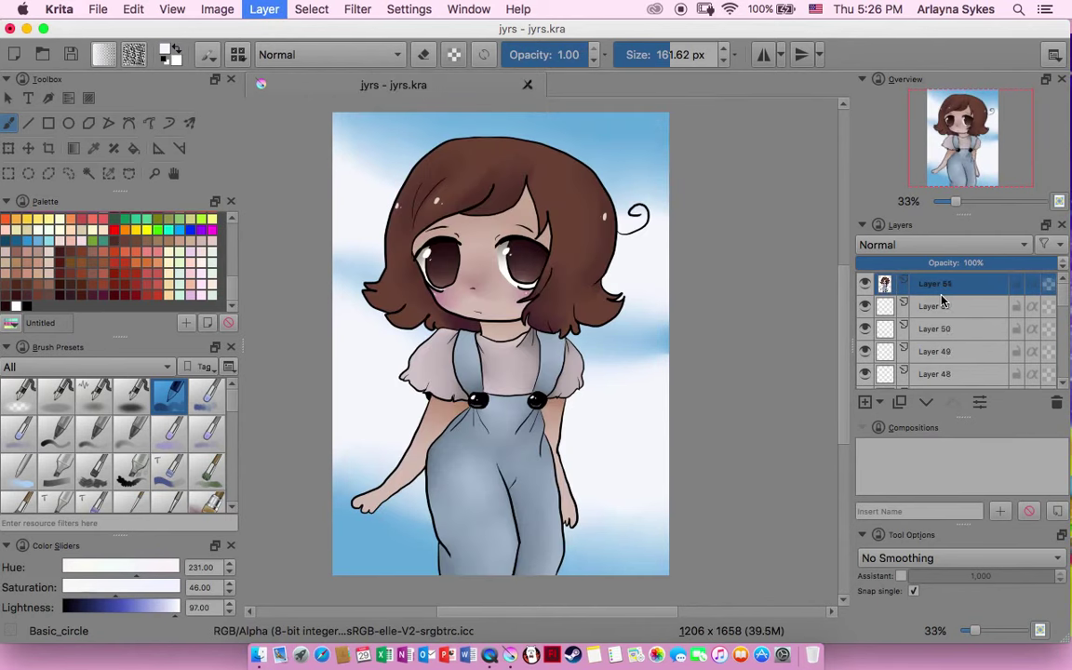
pyautogui.scroll(-2, 945, 326)
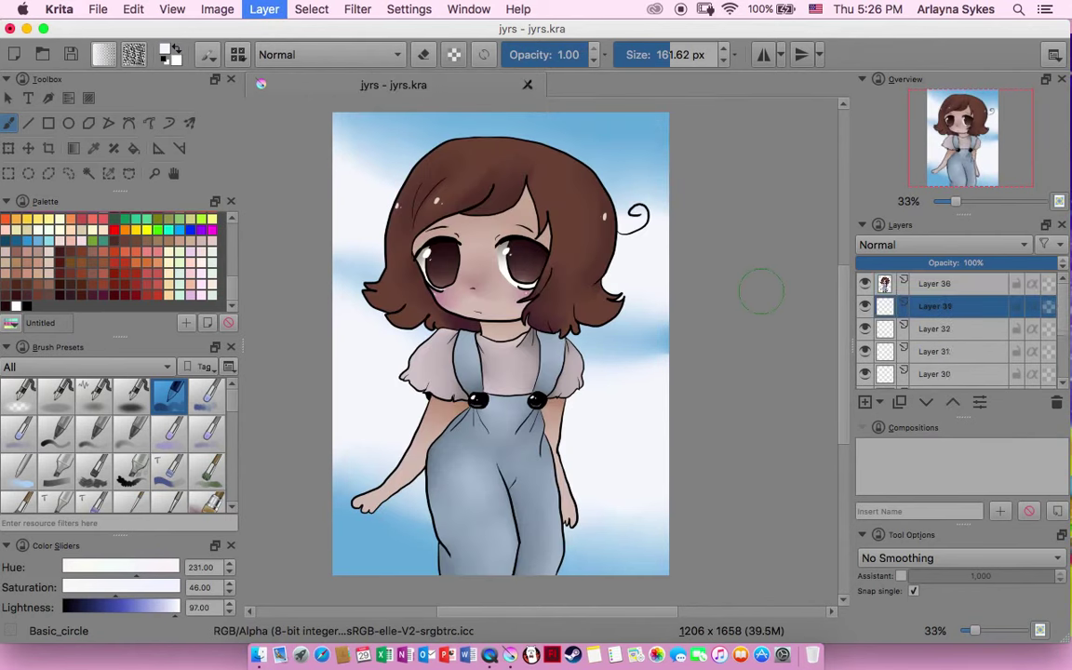
pyautogui.press('Insert')
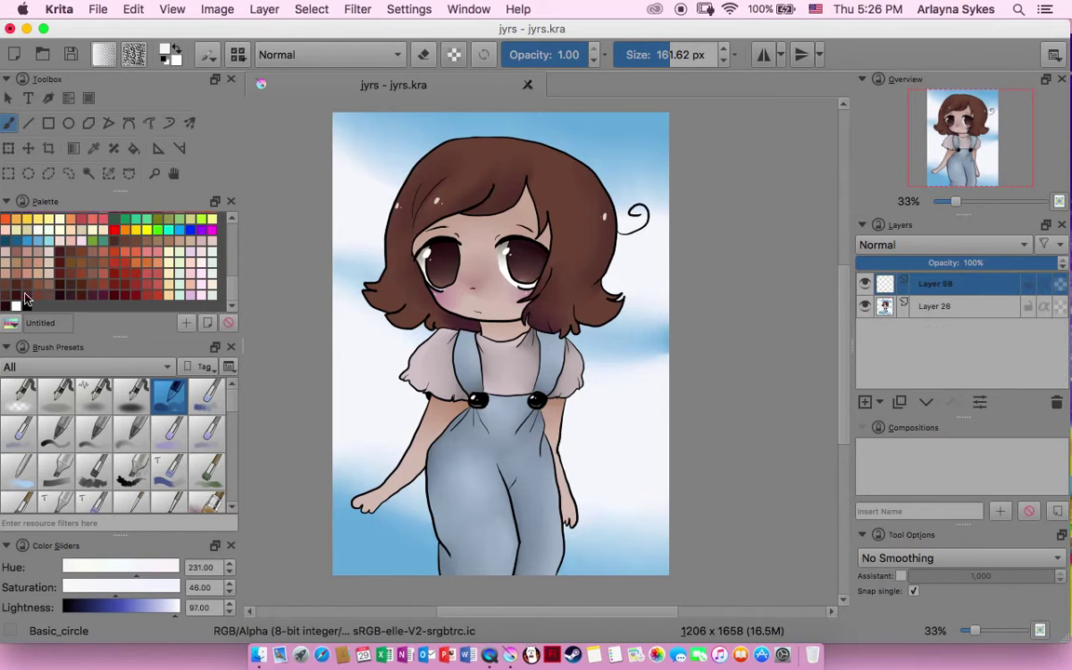
# Handwrite 2018 and the artist's initials near the canvas's lower-right corner with hue 15, saturation 35, lightness 21 using Ink_gpen_10 at 10 px.
pyautogui.press('/')
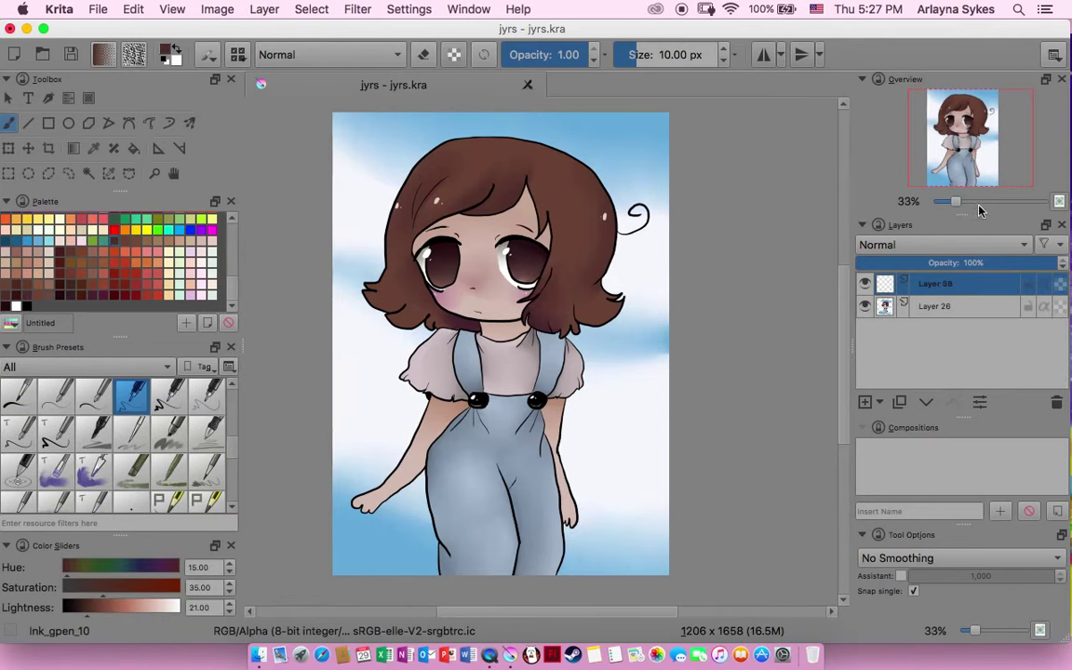
pyautogui.moveTo(955, 201); pyautogui.dragTo(983, 201)
pyautogui.scroll(-10, 652, 418)
pyautogui.moveTo(616, 463); pyautogui.dragTo(615, 526)
pyautogui.moveTo(616, 465); pyautogui.dragTo(645, 526)
pyautogui.moveTo(647, 462); pyautogui.dragTo(648, 521)
pyautogui.moveTo(707, 456); pyautogui.dragTo(705, 522)
pyautogui.moveTo(705, 458); pyautogui.dragTo(716, 521)
pyautogui.moveTo(609, 430); pyautogui.dragTo(635, 454)
pyautogui.moveTo(646, 424); pyautogui.dragTo(662, 455)
pyautogui.moveTo(693, 426); pyautogui.dragTo(691, 428)
# Shrink the handwritten signature and move it into the canvas's lower-right corner.
pyautogui.hotkey('ctrl', 't')
pyautogui.moveTo(603, 417); pyautogui.dragTo(658, 456)
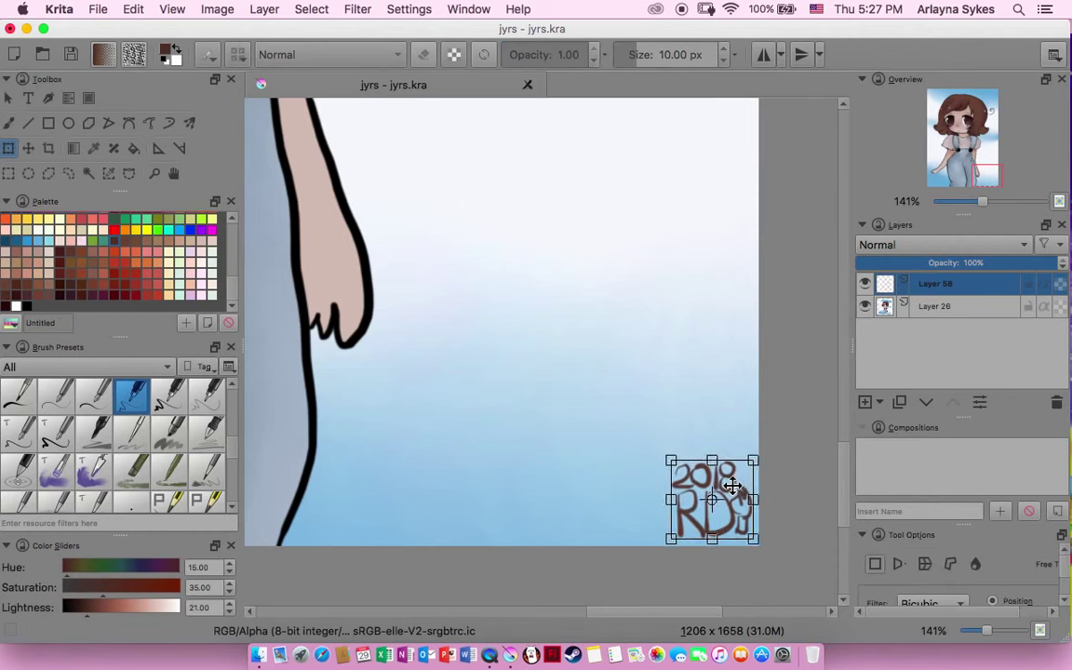
pyautogui.press('Return')
# Set the signature layer's blending mode to Multiply and merge it into the artwork layer.
pyautogui.click(943, 244)
pyautogui.click(884, 361)
pyautogui.moveTo(983, 200); pyautogui.dragTo(968, 204)
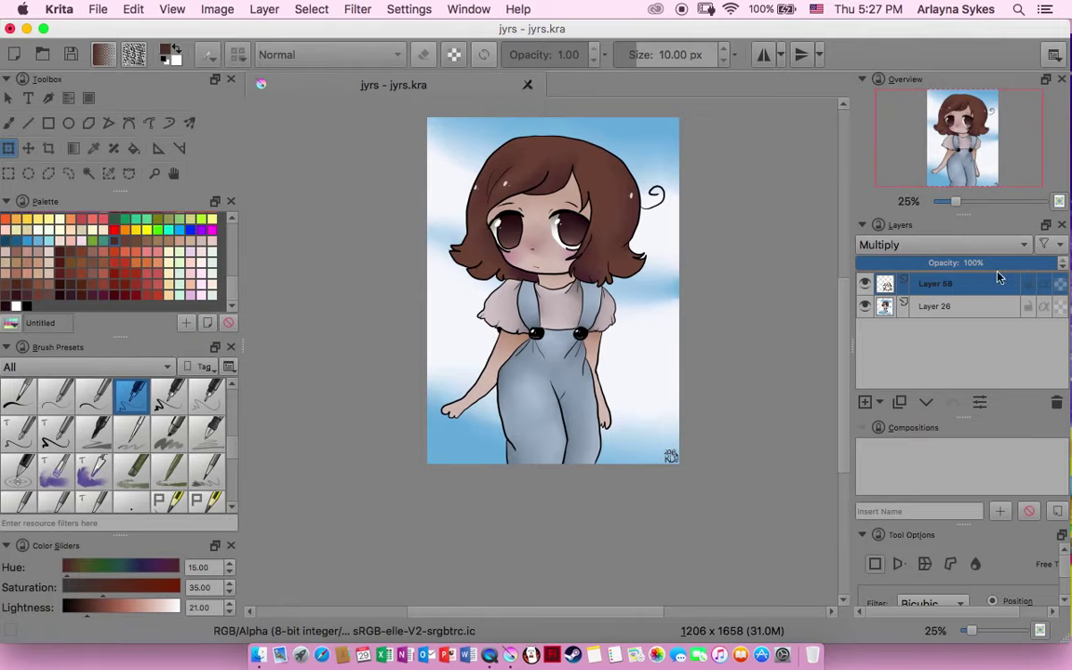
pyautogui.hotkey('ctrl', 'e')
pyautogui.hotkey('ctrl', '=')
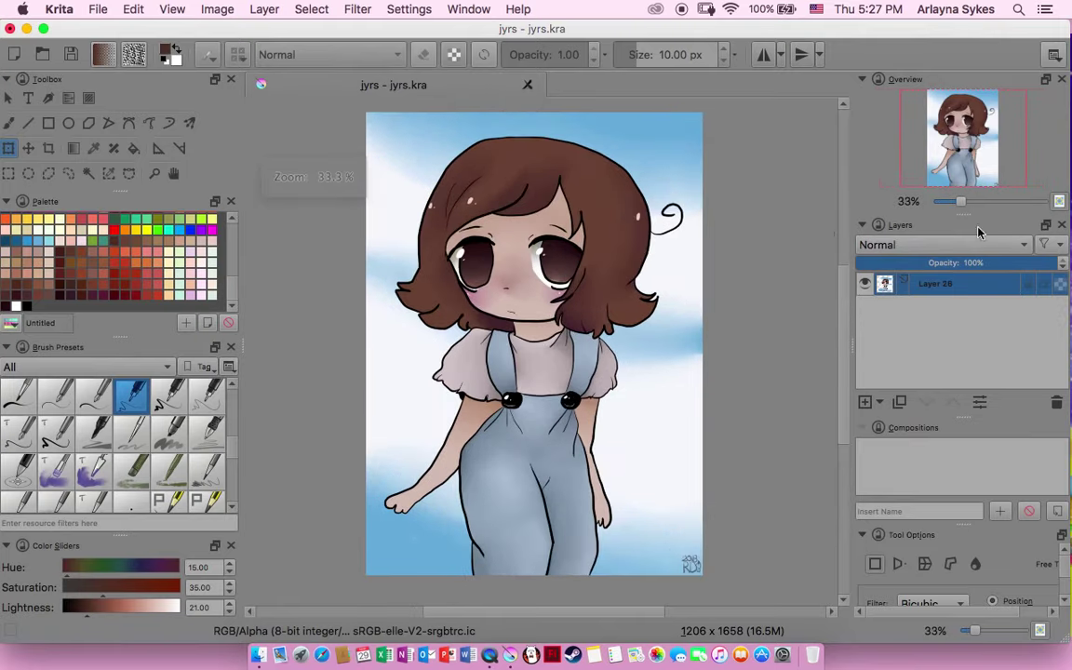